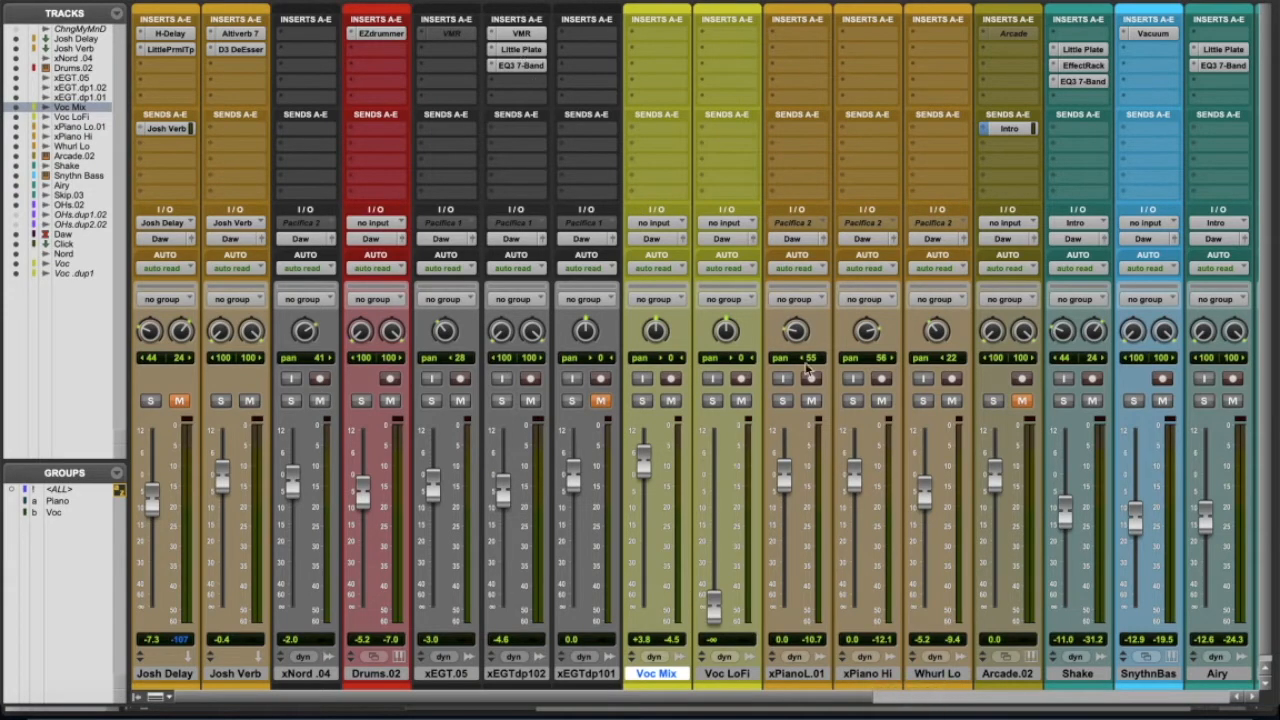
# - Play the song from the vocal entrance while watching the tracks and mixer levels, and stop playback
pyautogui.press('super+equal')
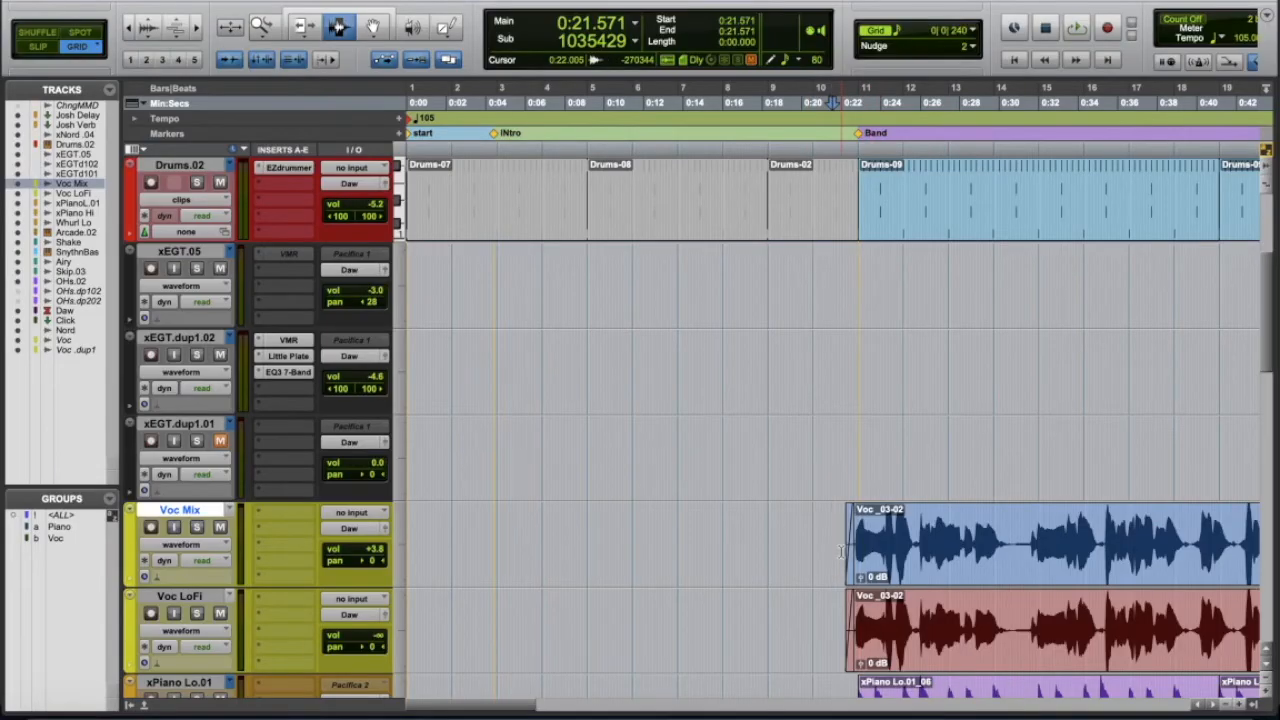
pyautogui.press('space')
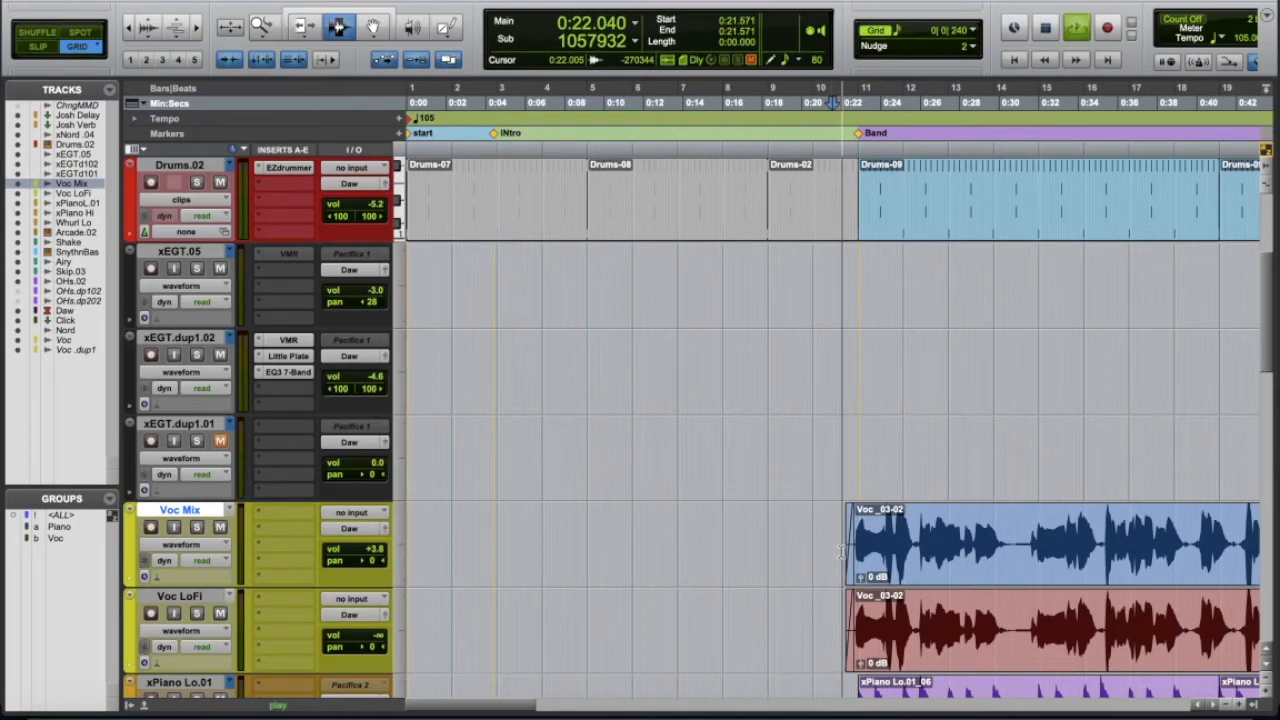
pyautogui.press('super+equal')
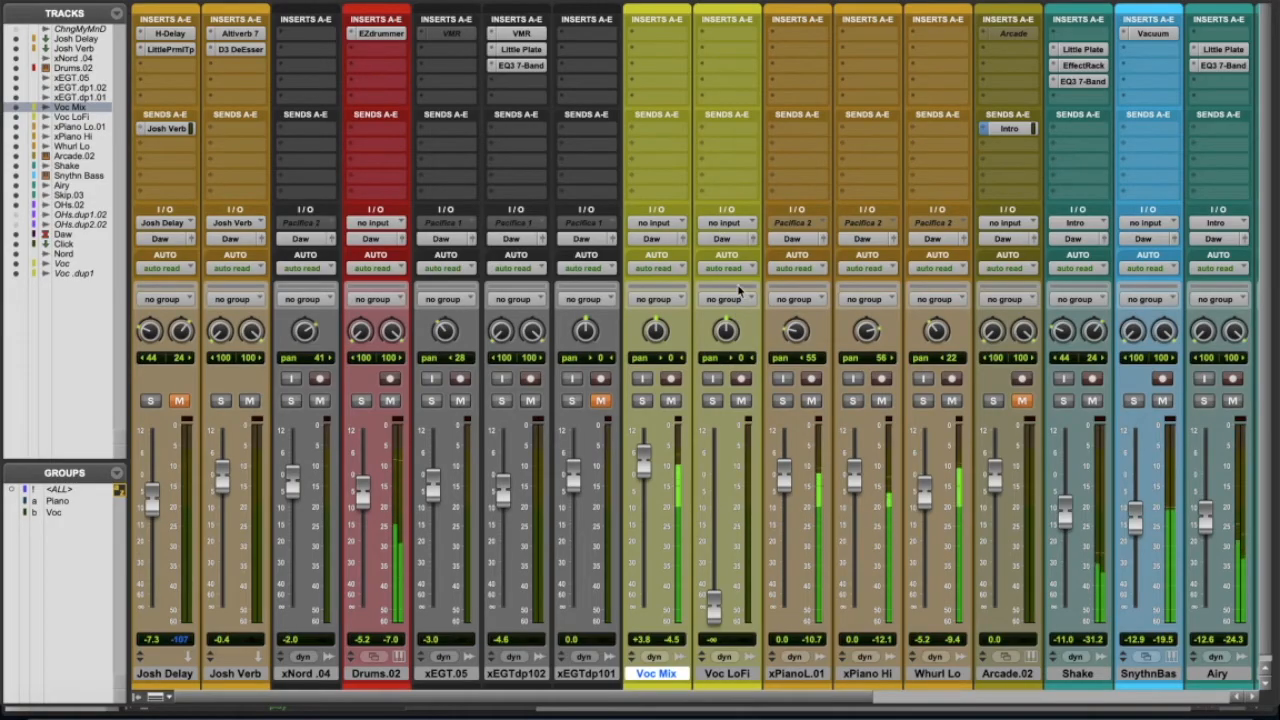
pyautogui.press('super+equal')
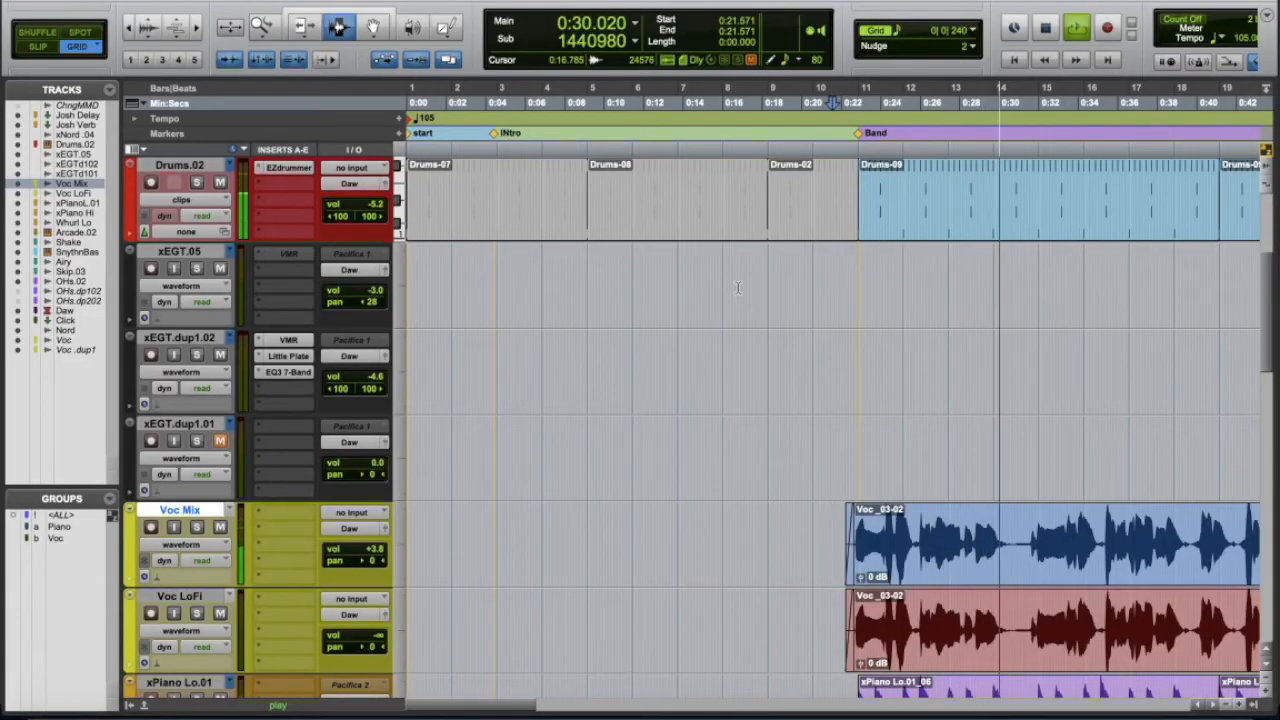
pyautogui.press('space')
pyautogui.press('super+equal')
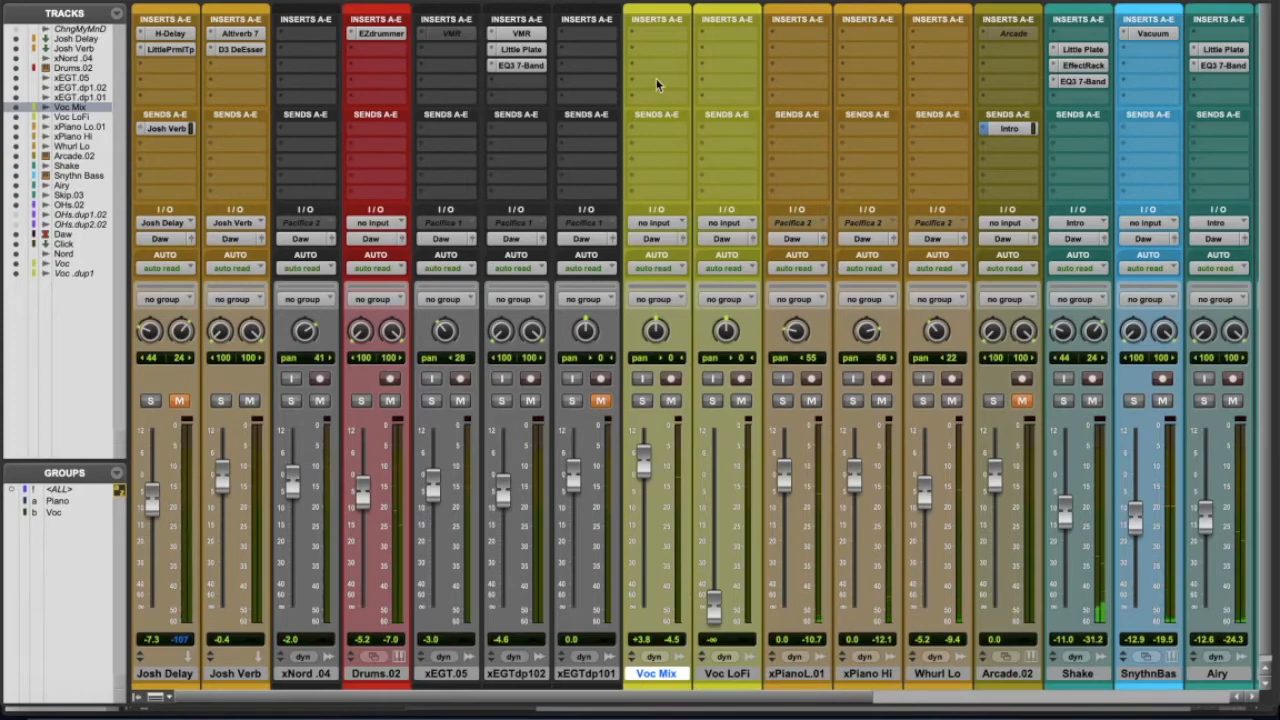
# - Insert a mono EQ3 7-Band plug-in in the first insert slot of the Voc Mix track
pyautogui.click(631, 34)
pyautogui.moveTo(702, 38)
pyautogui.moveTo(840, 40)
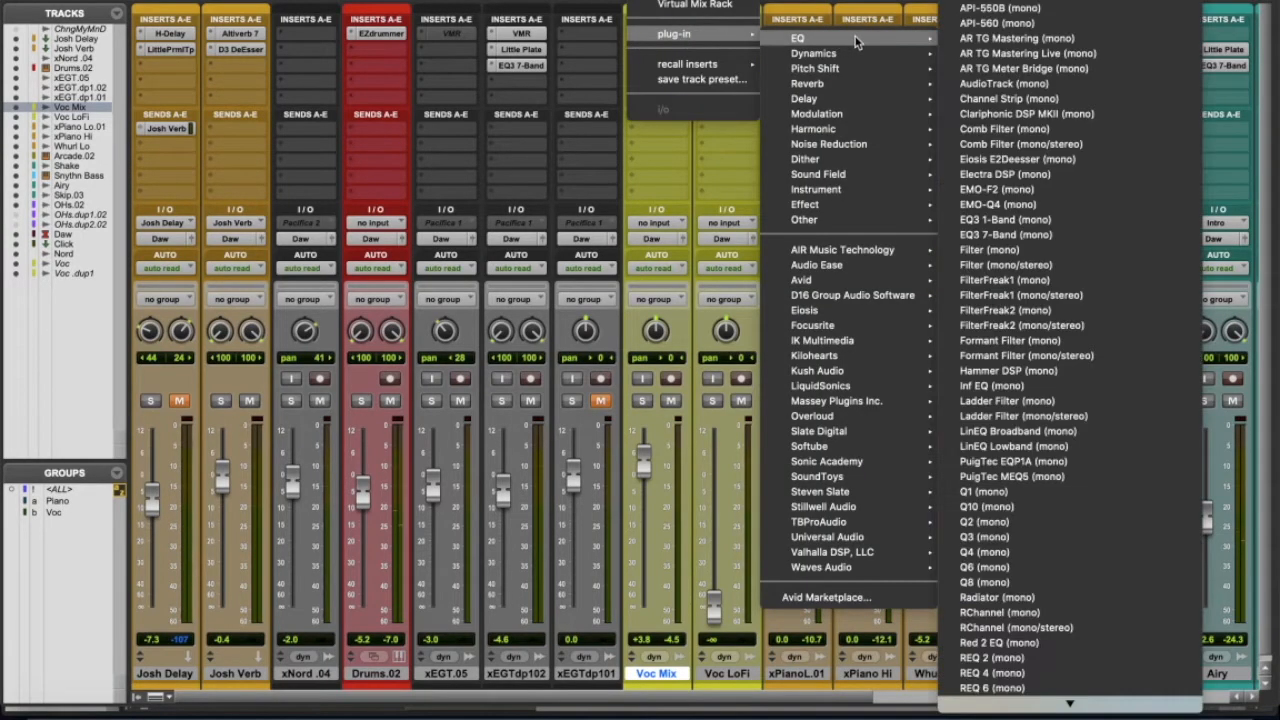
pyautogui.click(1050, 236)
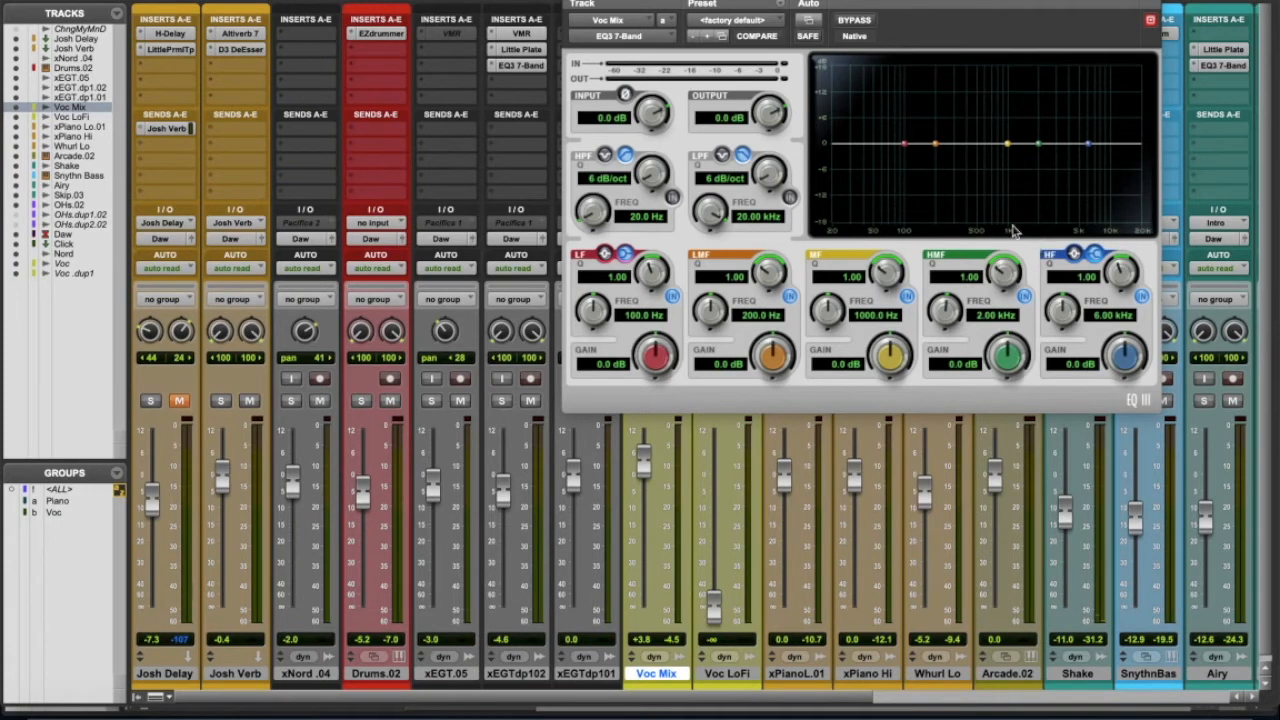
# - Enable the EQ's high-pass filter with a 12 dB/oct slope and sweep its frequency to about 412 Hz and back to about 54 Hz
pyautogui.click(673, 198)
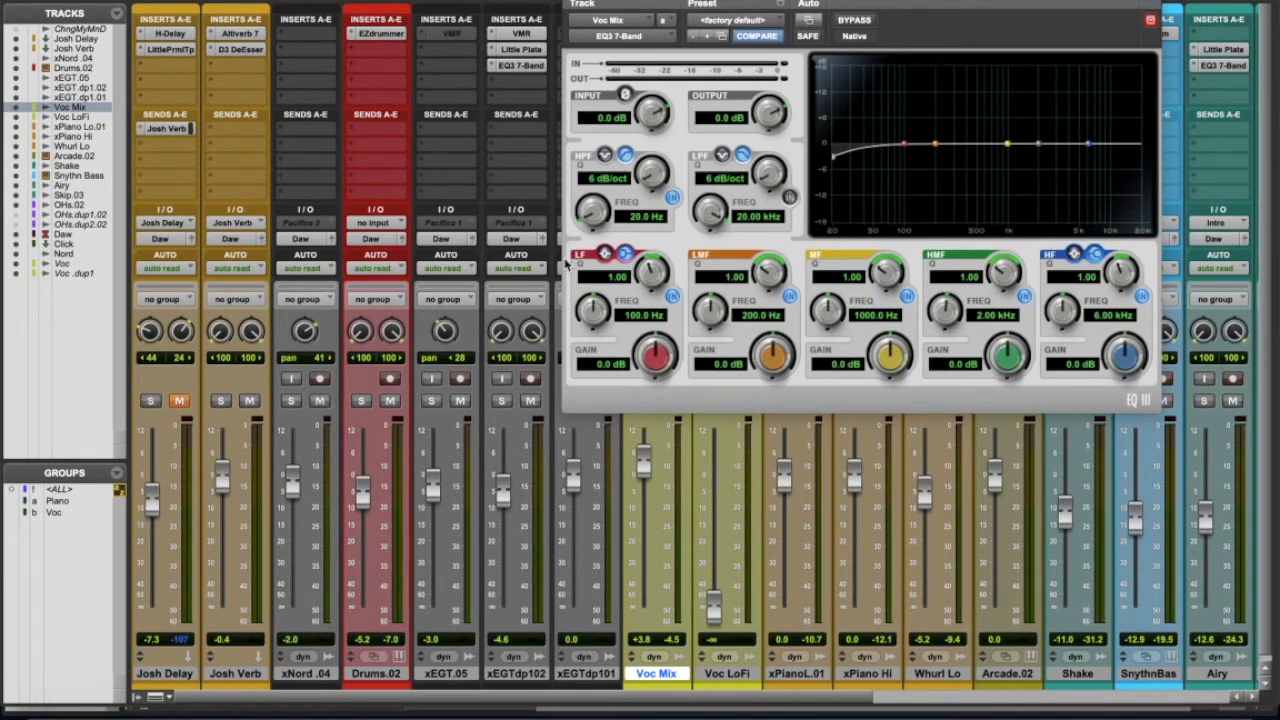
pyautogui.moveTo(650, 178); pyautogui.dragTo(665, 135)
pyautogui.moveTo(592, 210); pyautogui.dragTo(670, 207)
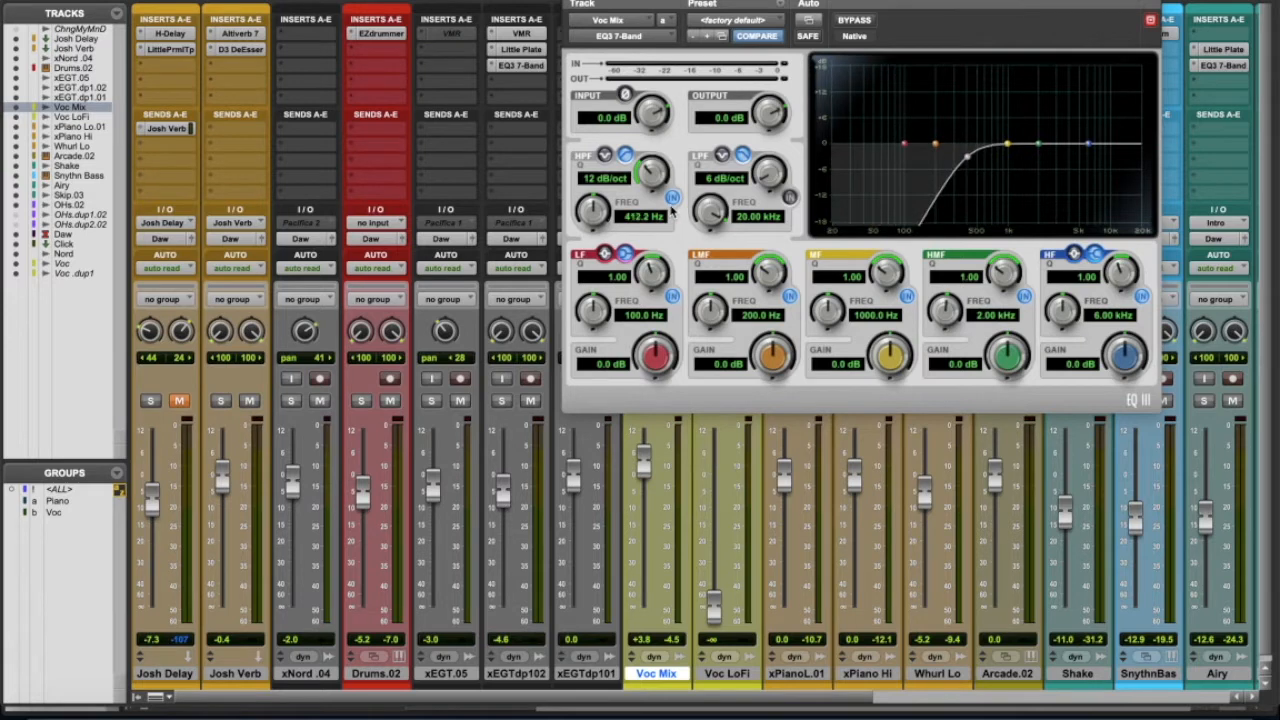
pyautogui.moveTo(598, 208); pyautogui.dragTo(592, 240)
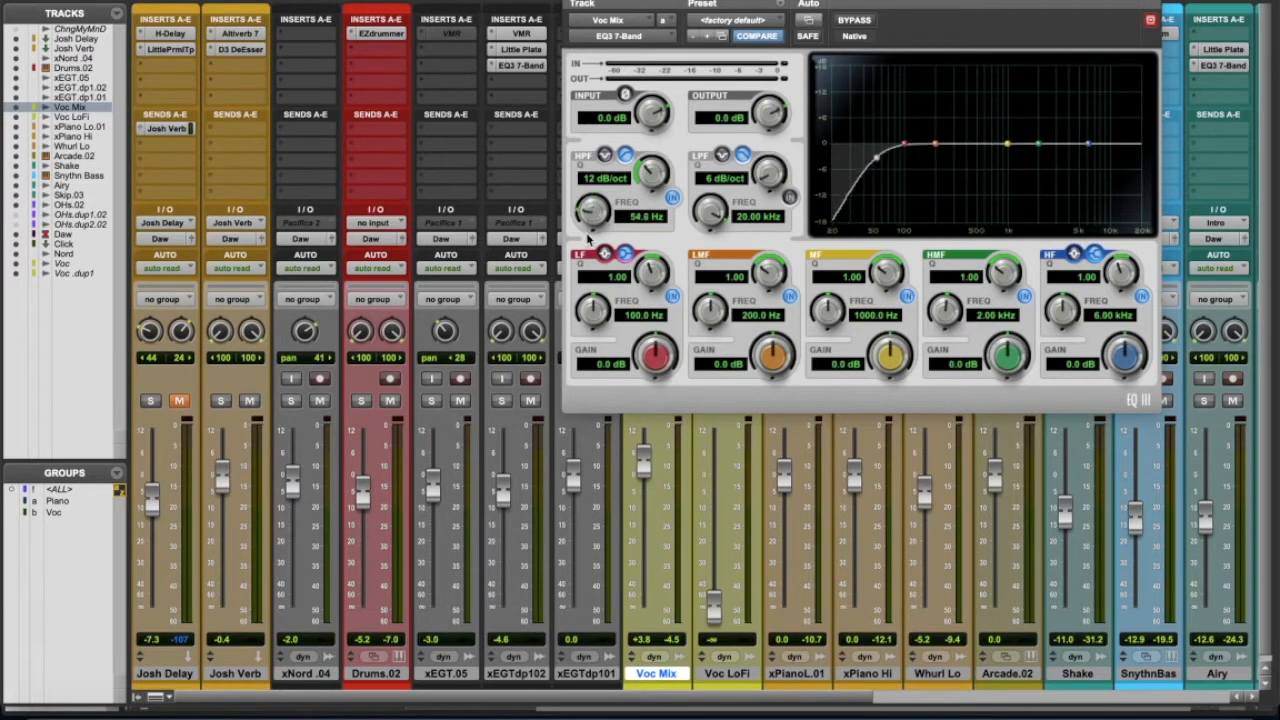
# - Steepen the high-pass filter to 24 dB/oct and set its frequency to 100 Hz
pyautogui.moveTo(650, 172); pyautogui.dragTo(680, 165)
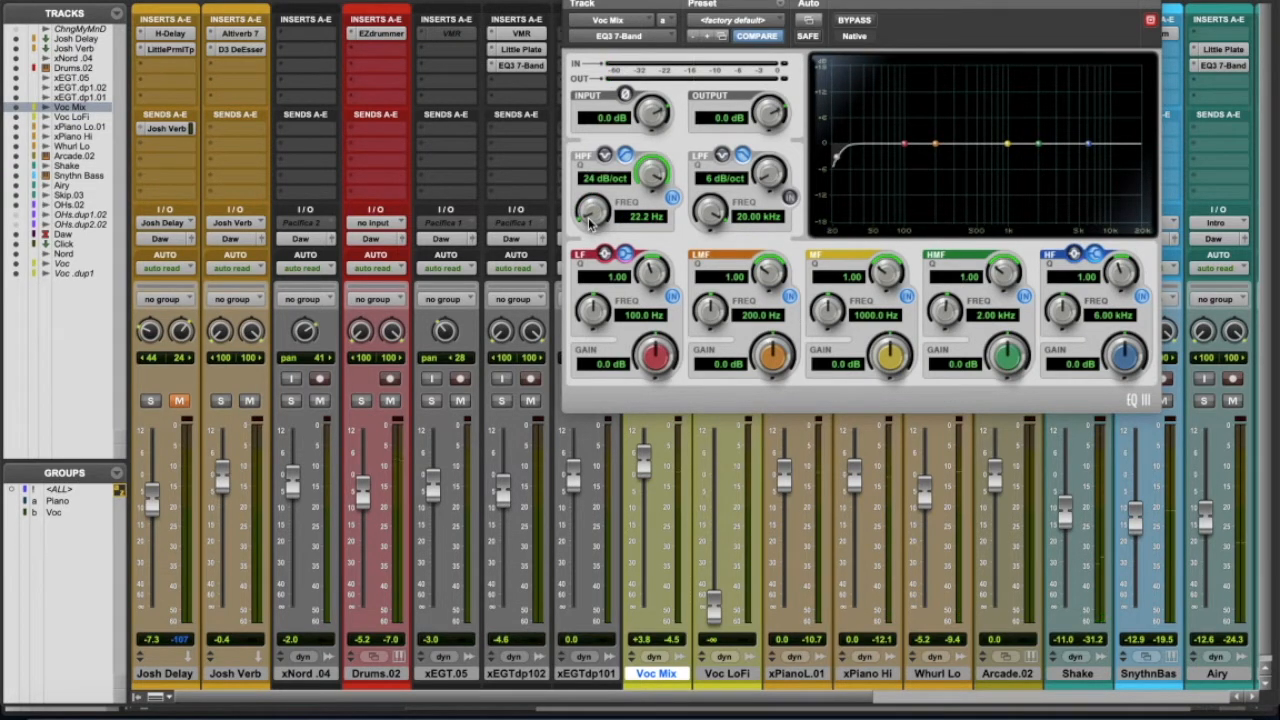
pyautogui.moveTo(591, 224)
pyautogui.mouseDown()
pyautogui.moveTo(693, 204)
pyautogui.moveTo(649, 236)
pyautogui.moveTo(590, 241)
pyautogui.moveTo(606, 253)
pyautogui.moveTo(590, 207)
pyautogui.mouseUp()
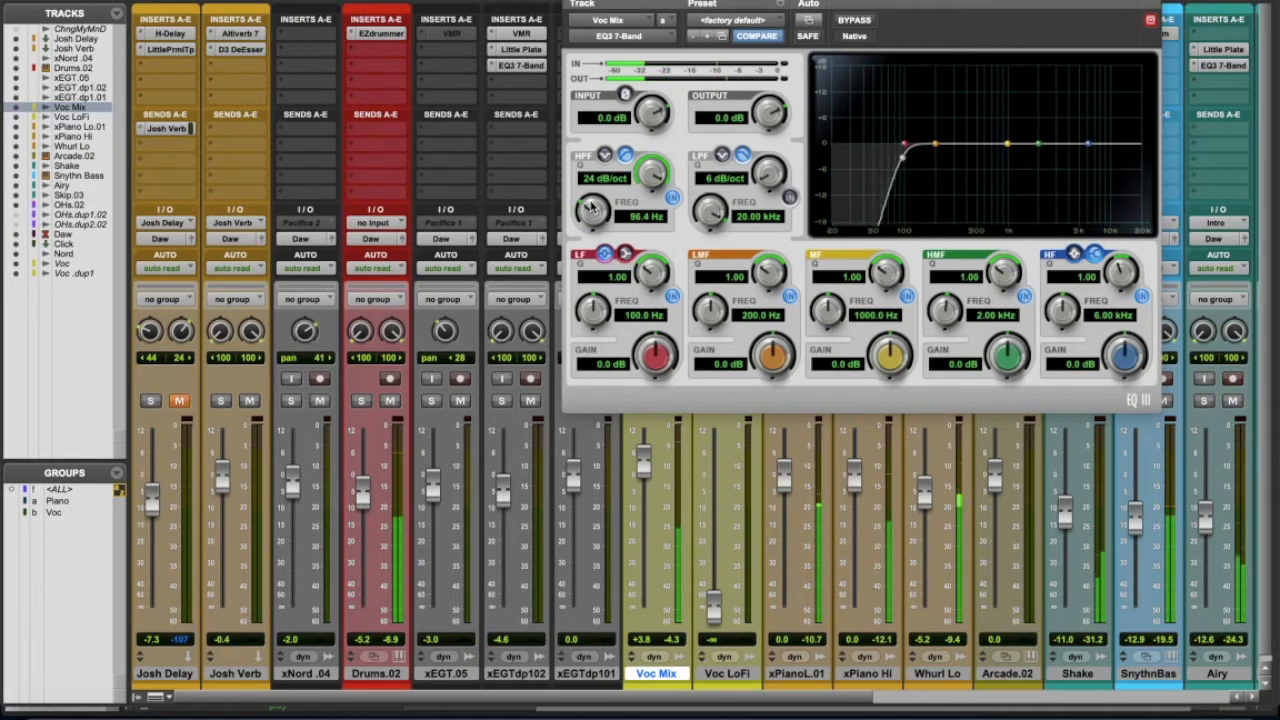
pyautogui.click(636, 216)
pyautogui.write('100')
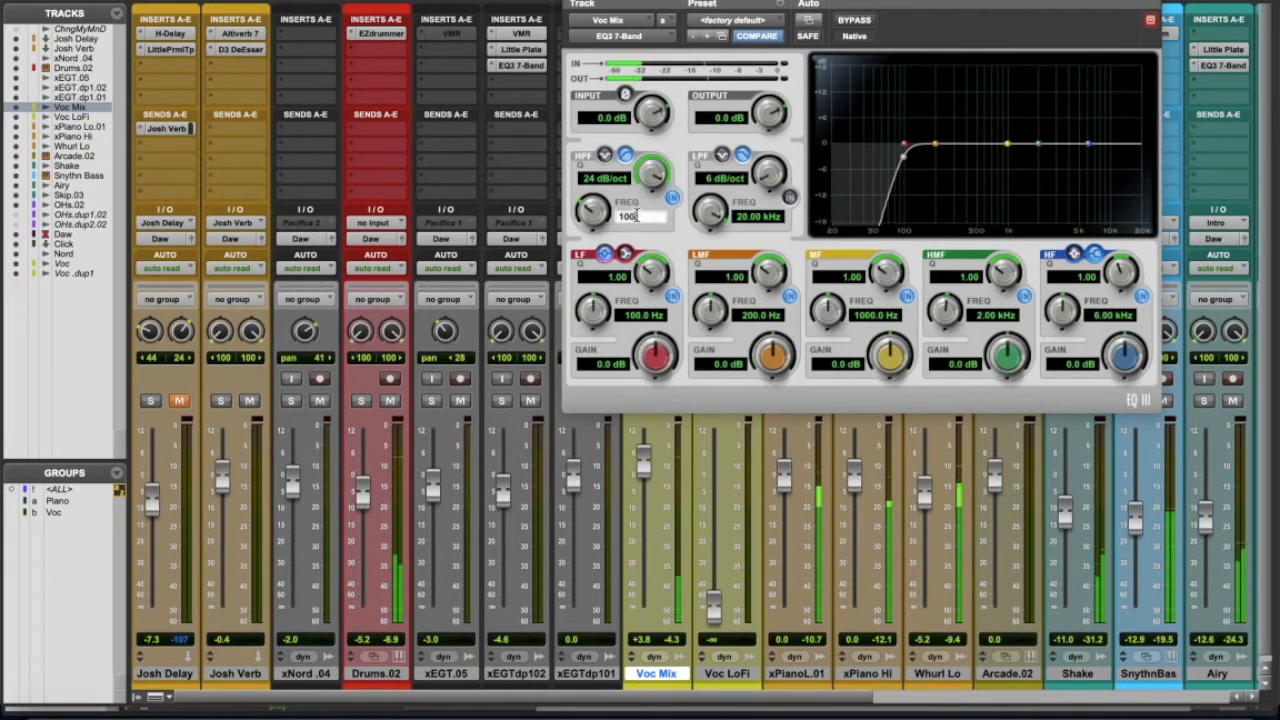
pyautogui.press('Return')
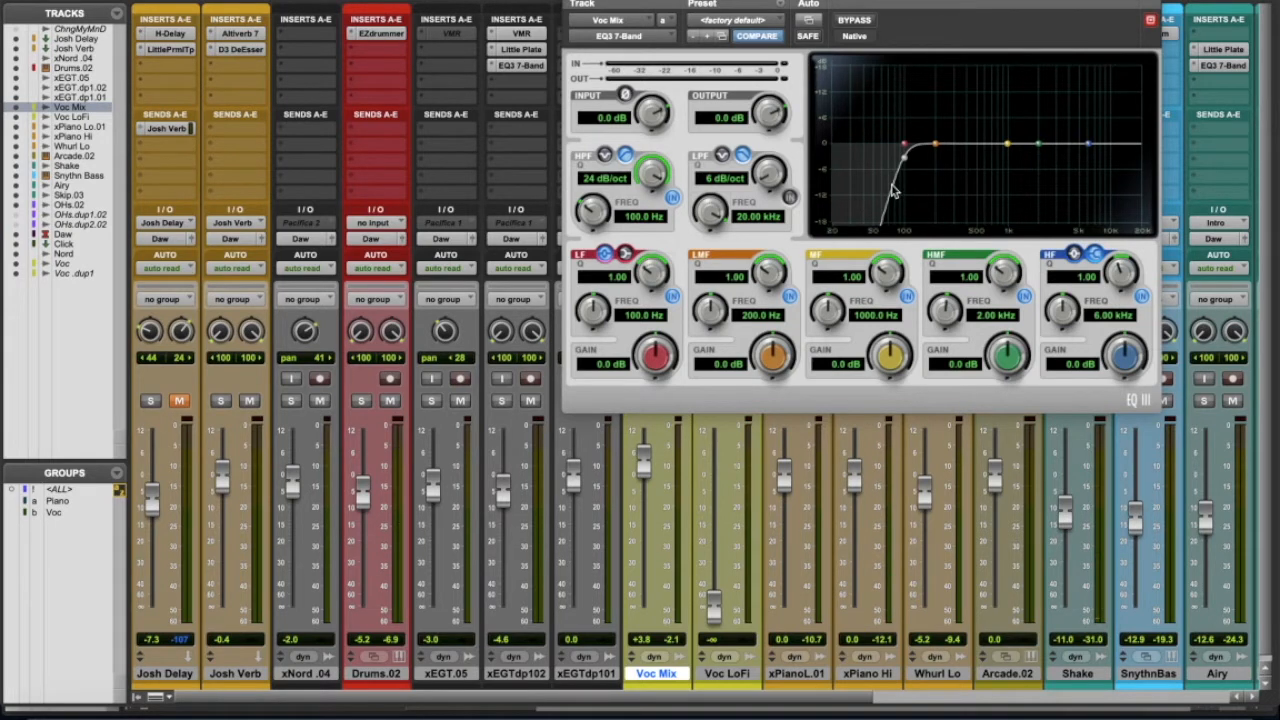
# - Set the high-pass filter's slope to 18 dB/oct and compare the vocal with the EQ bypassed and active
pyautogui.click(854, 21)
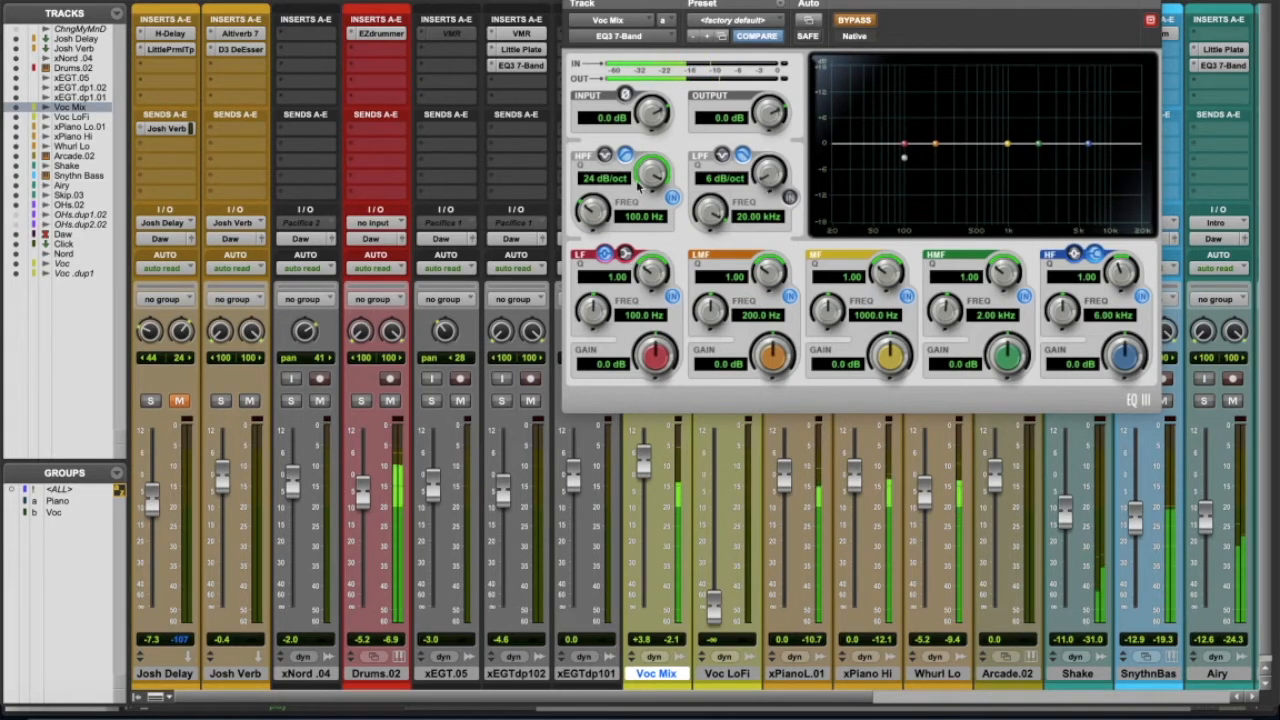
pyautogui.click(852, 19)
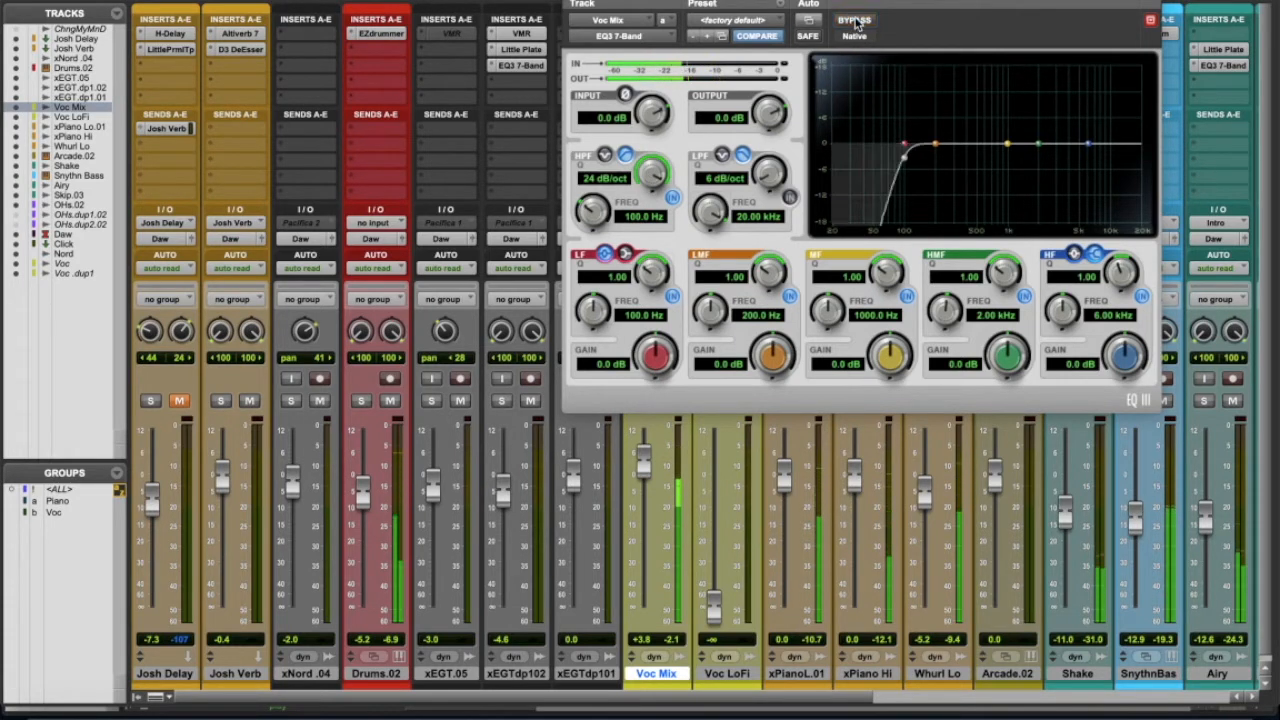
pyautogui.moveTo(648, 181); pyautogui.dragTo(648, 218)
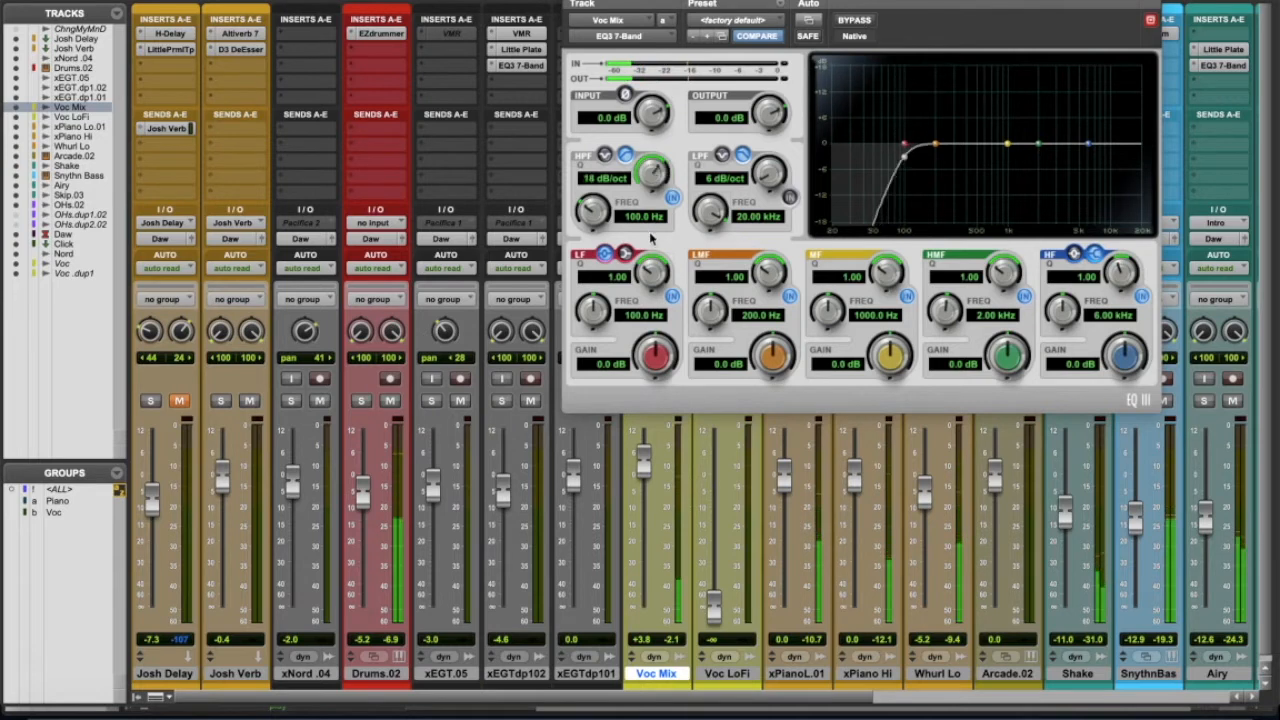
pyautogui.click(870, 25)
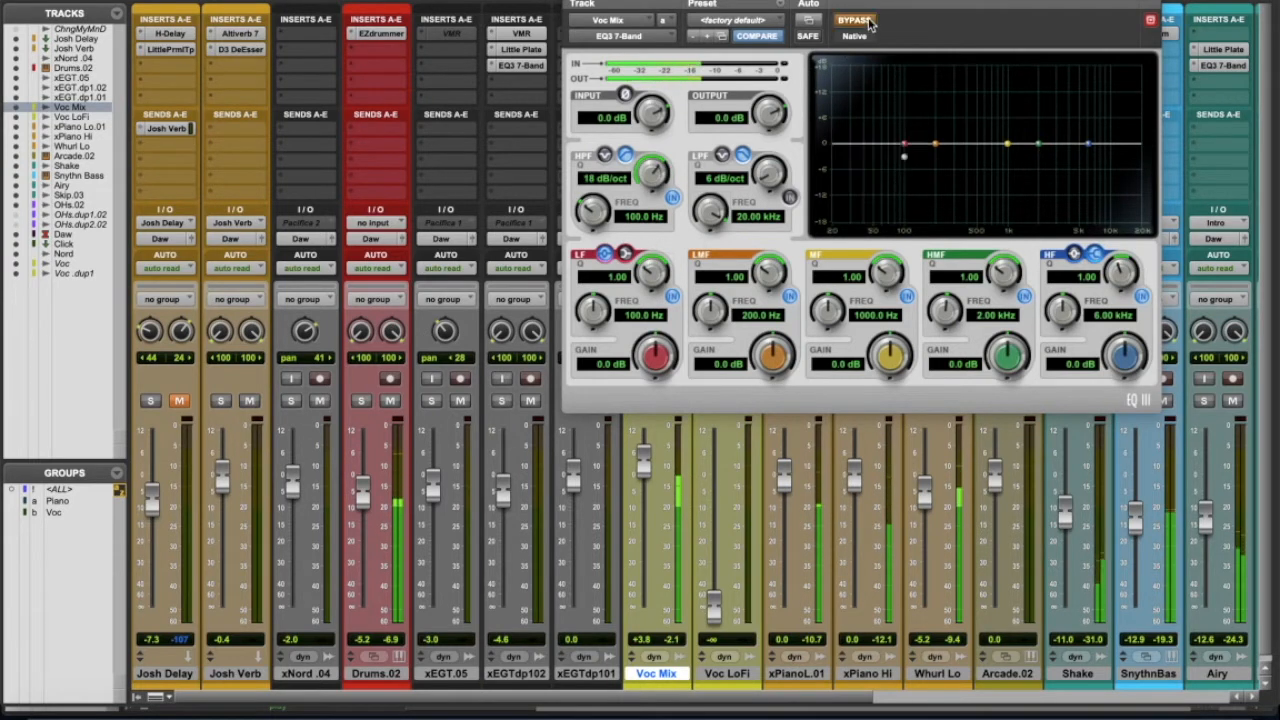
pyautogui.click(870, 25)
# - Lower the high-pass filter's frequency while listening to the vocal, settling on 80 Hz
pyautogui.moveTo(580, 218); pyautogui.dragTo(580, 230)
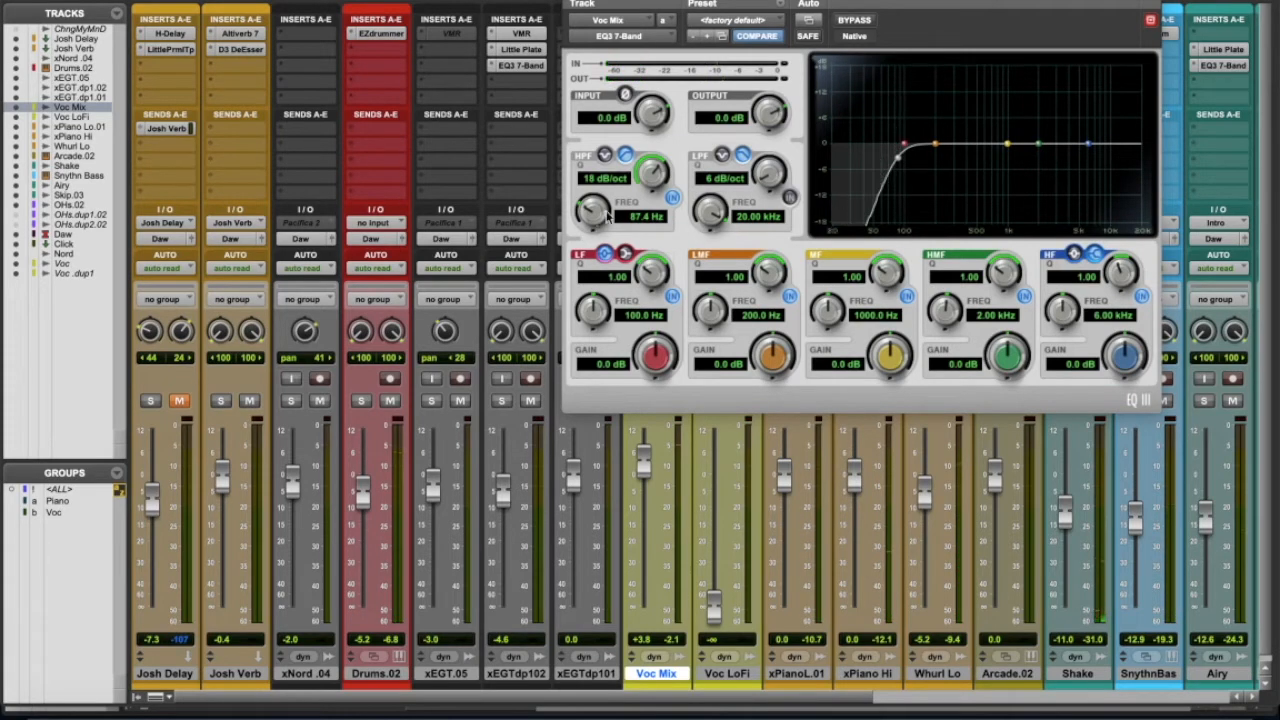
pyautogui.press('super+equal')
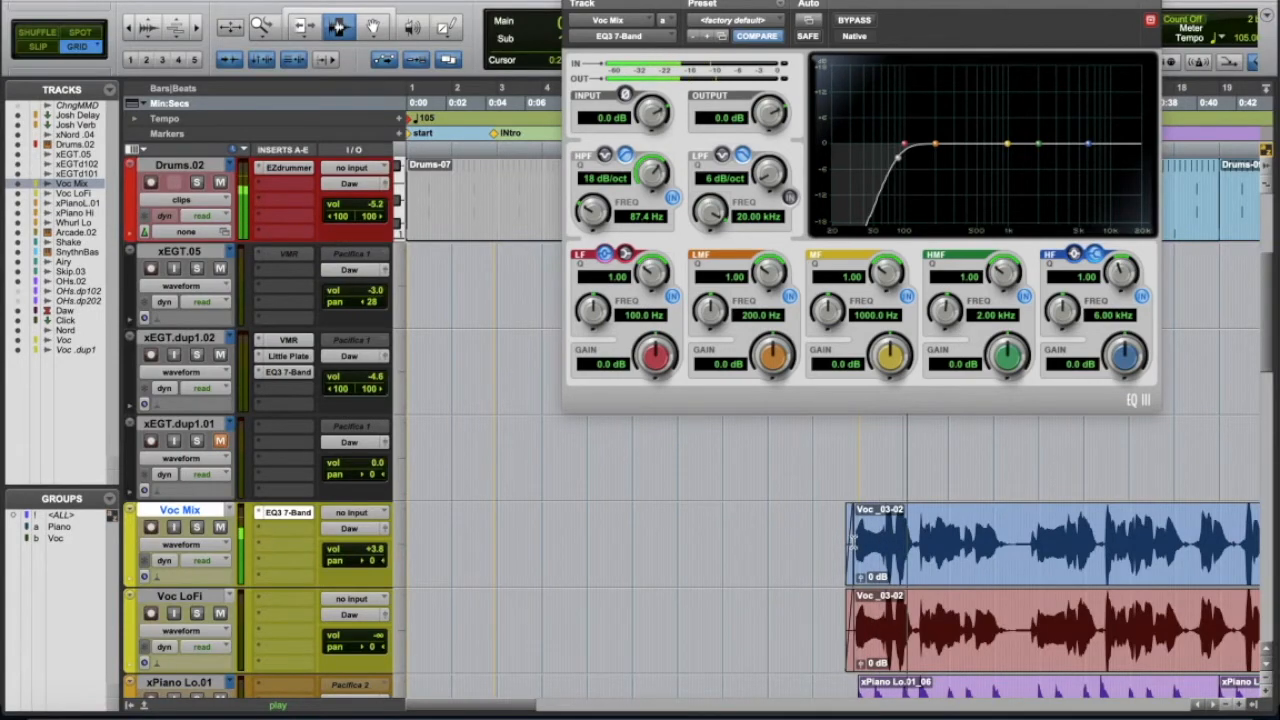
pyautogui.press('super+equal')
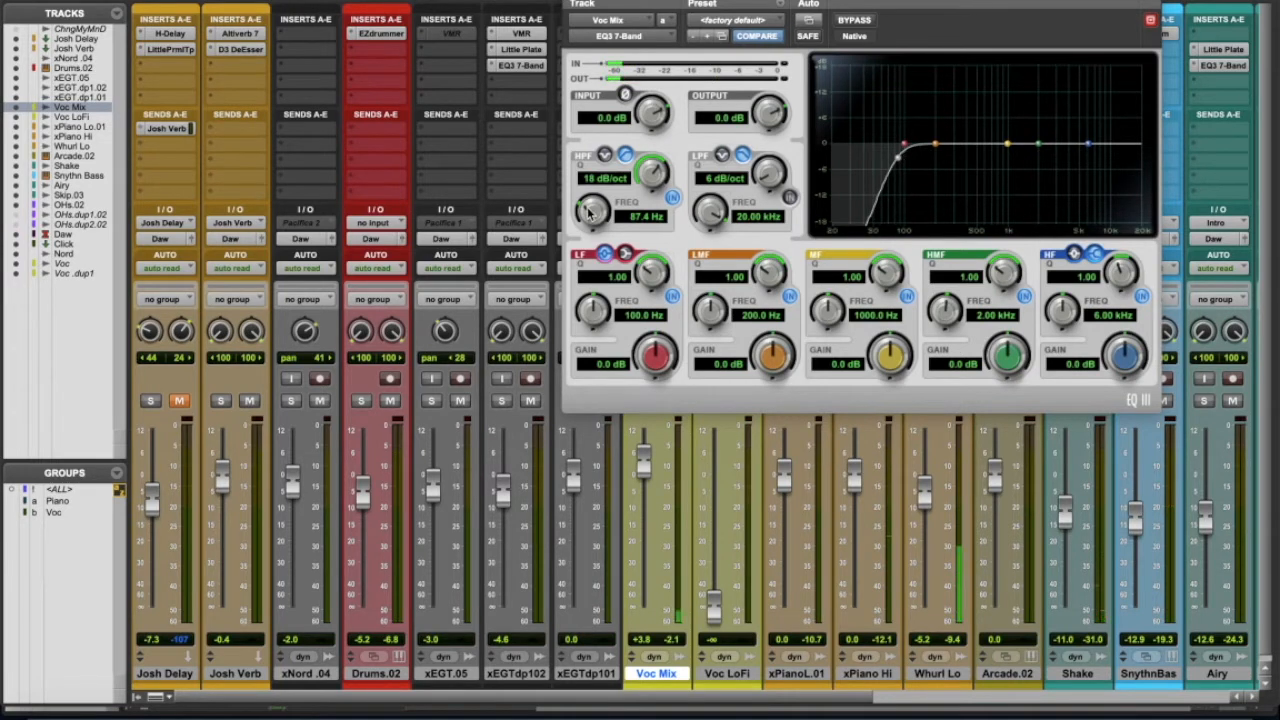
pyautogui.moveTo(592, 210); pyautogui.dragTo(605, 246)
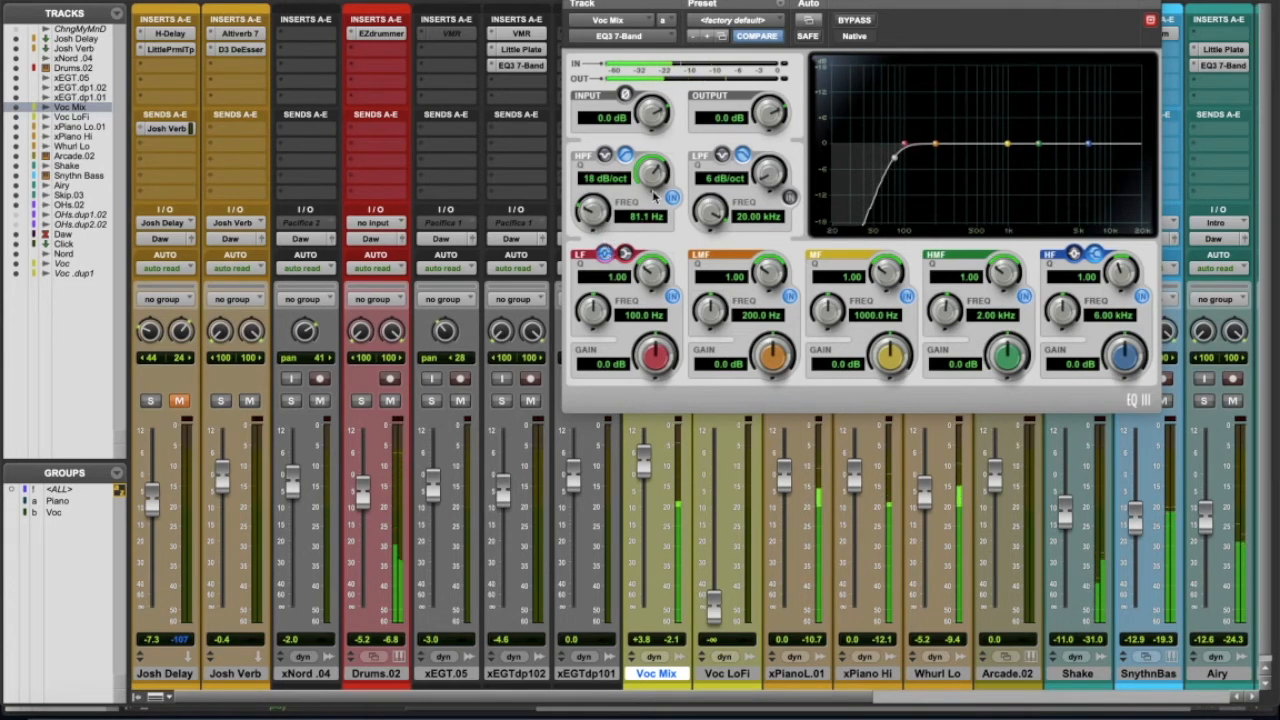
pyautogui.click(643, 216)
pyautogui.write('80')
pyautogui.press('Return')
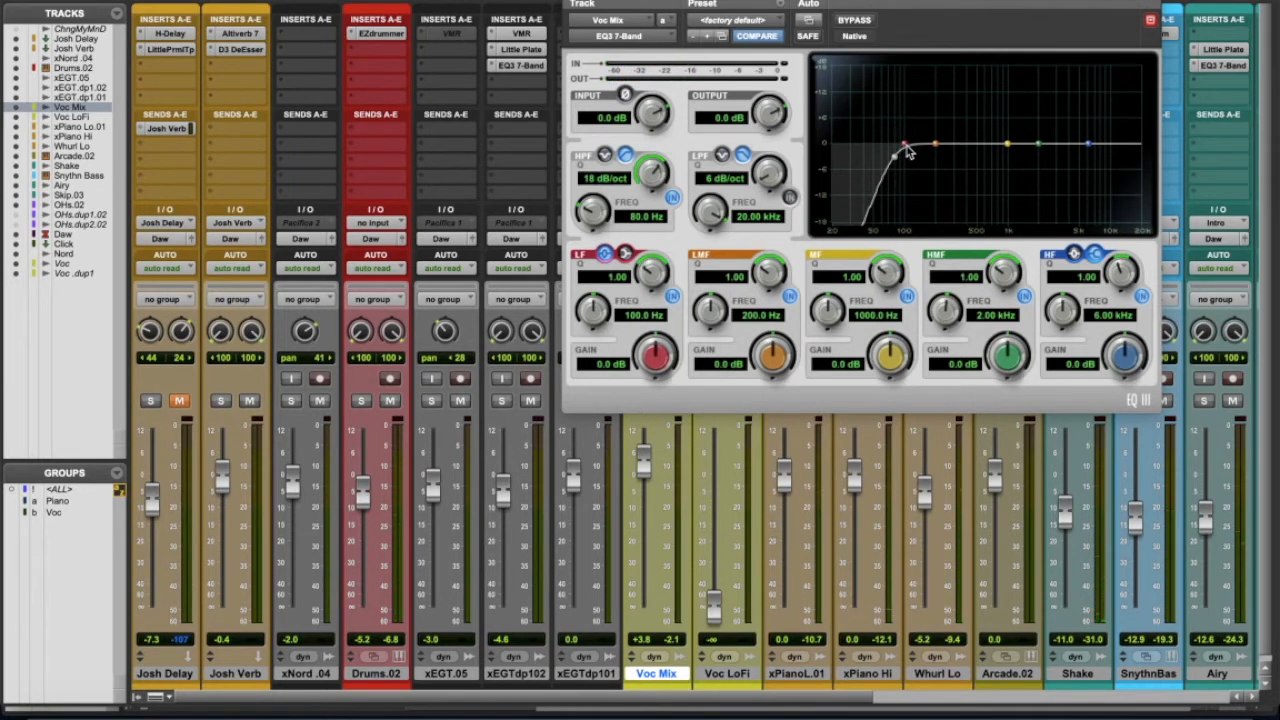
# - Boost the LF band as a peak filter by about 3.6 dB near 95 Hz with a Q of 1.23
pyautogui.moveTo(907, 150); pyautogui.dragTo(903, 133)
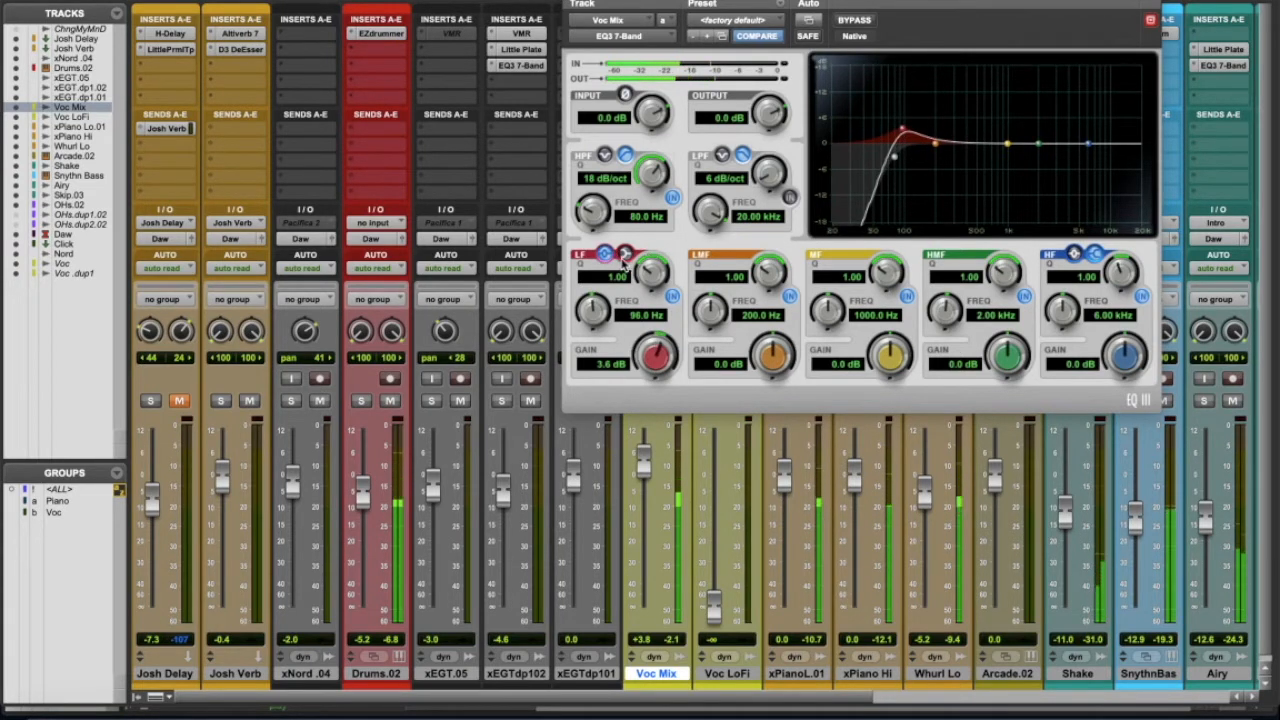
pyautogui.click(605, 253)
pyautogui.click(625, 253)
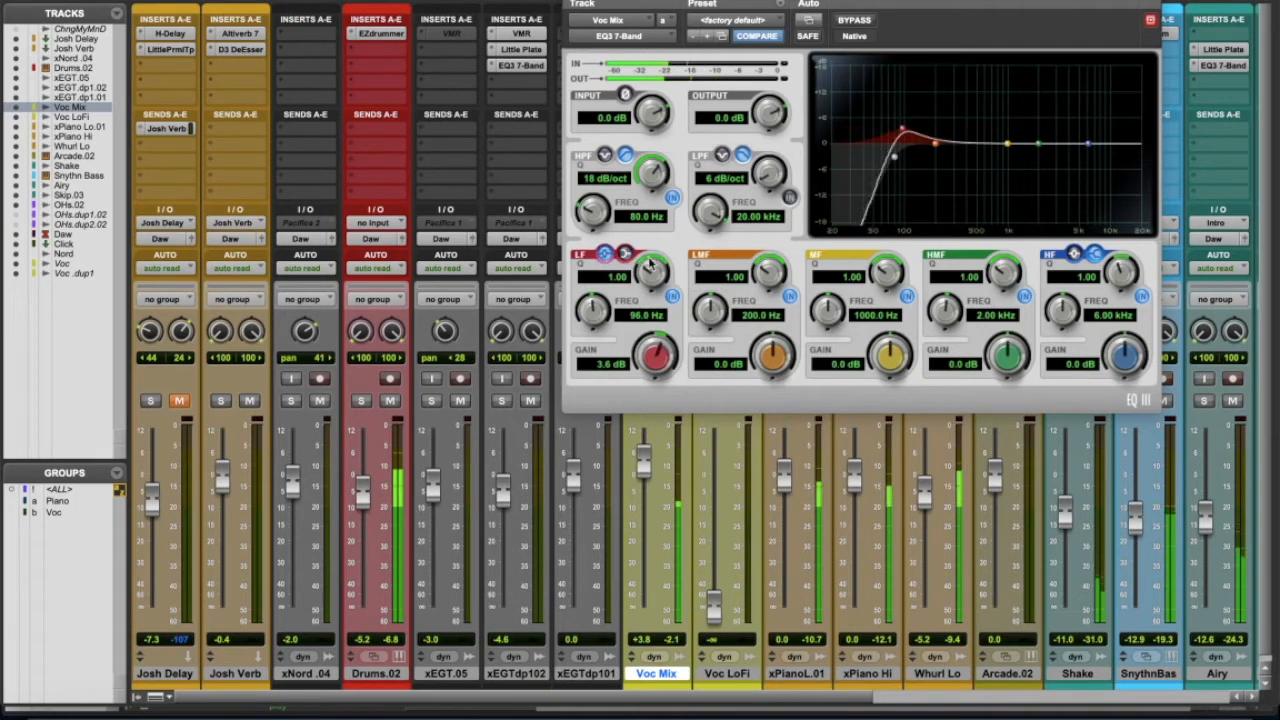
pyautogui.scroll(3, 598, 318)
pyautogui.scroll(-3, 597, 333)
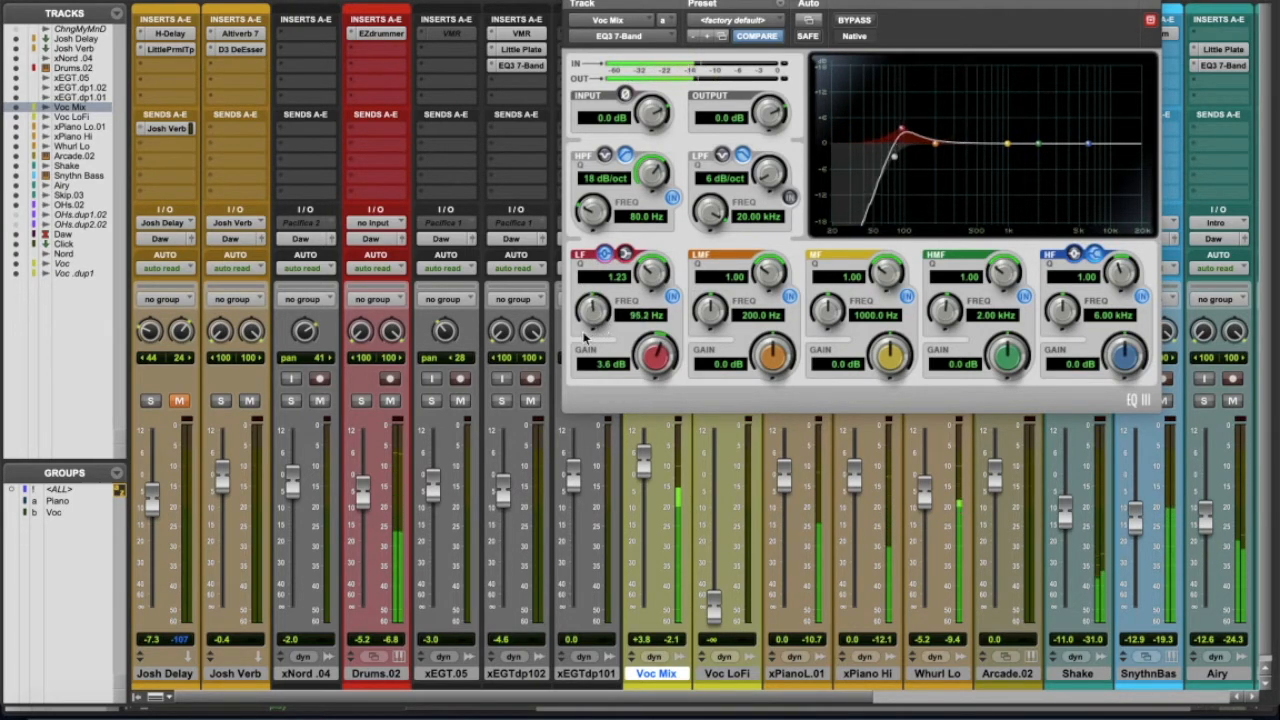
# - Reduce the LF band's gain to 3.0 dB and compare the vocal with the EQ bypassed and active
pyautogui.click(854, 19)
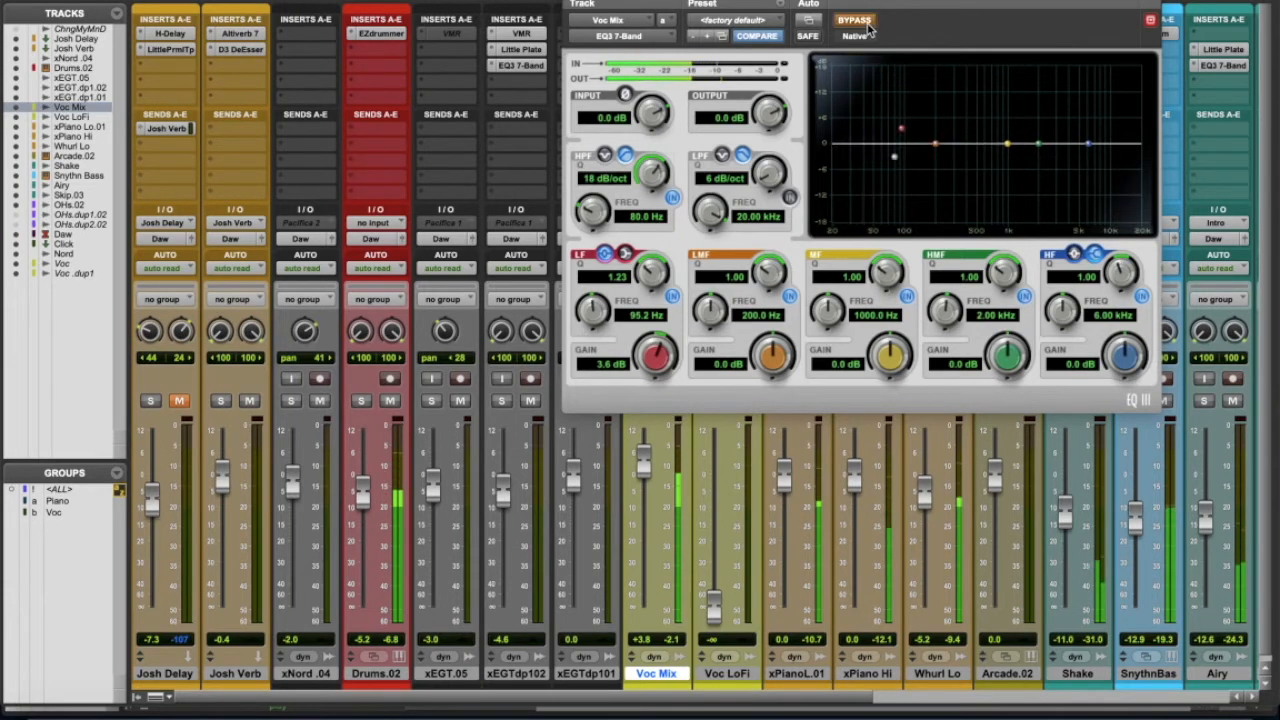
pyautogui.click(854, 19)
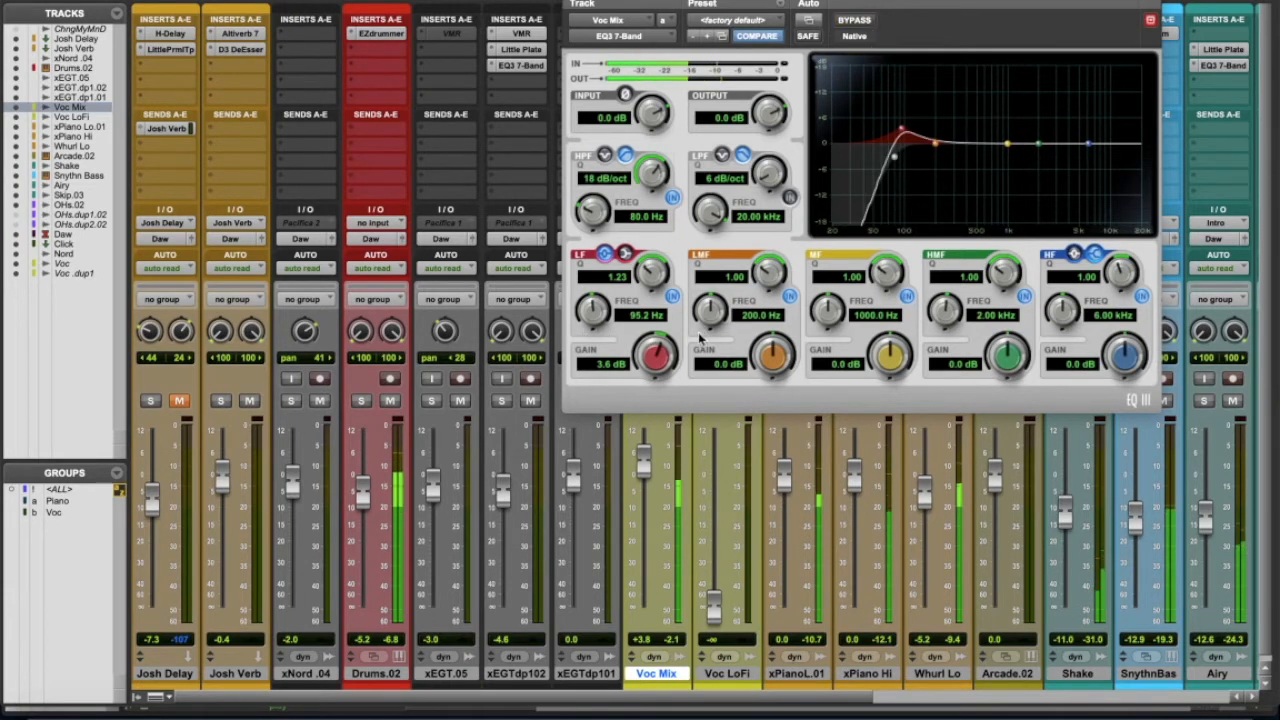
pyautogui.scroll(1, 664, 378)
pyautogui.scroll(-7, 664, 378)
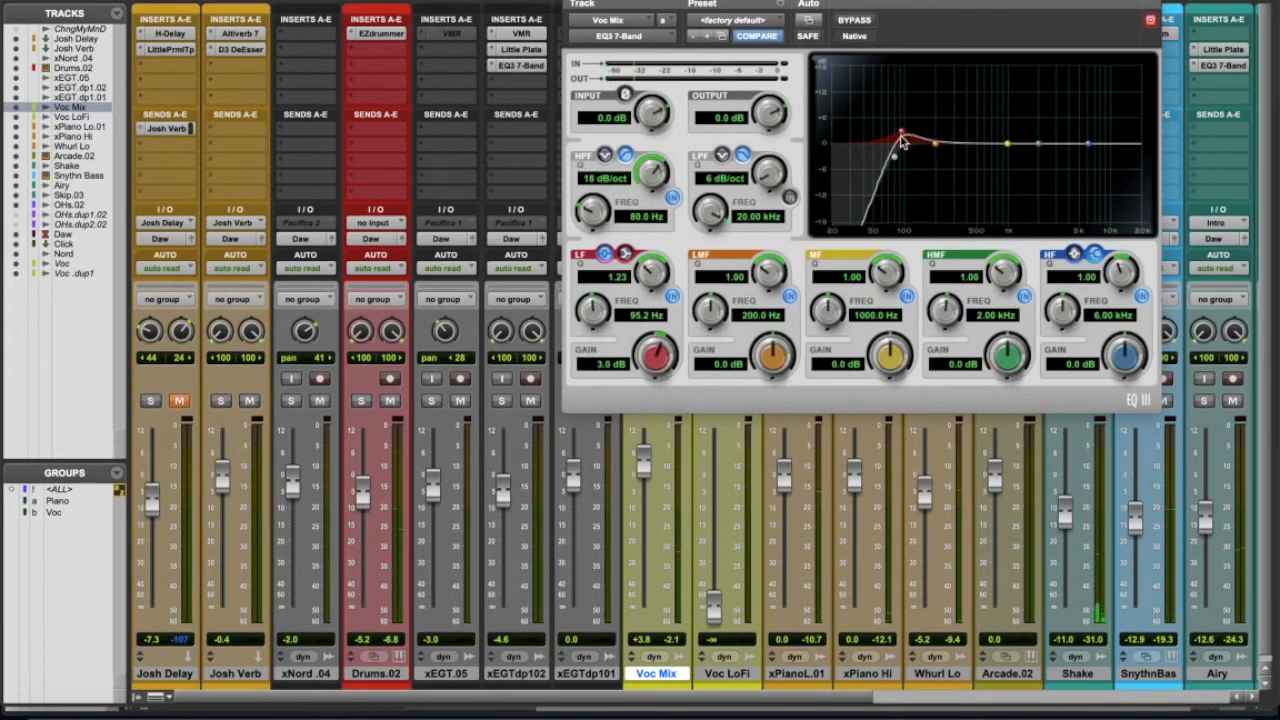
pyautogui.click(855, 21)
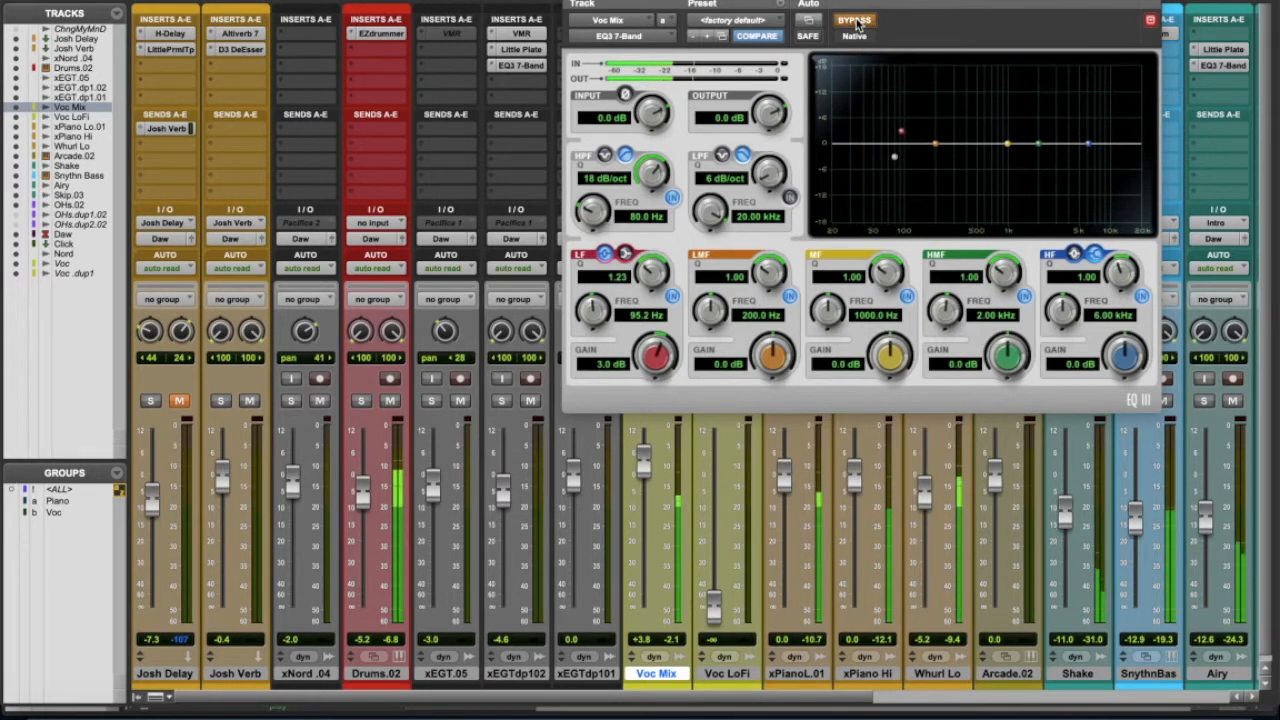
pyautogui.click(855, 21)
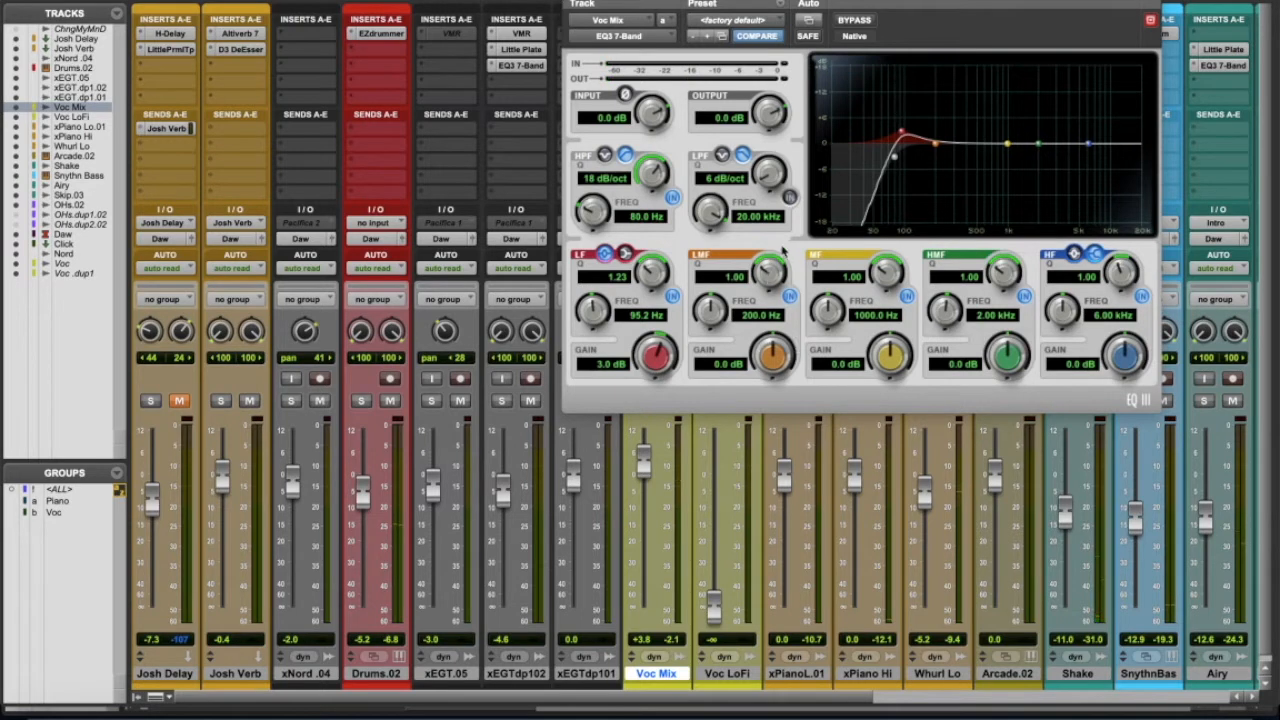
# - With the LF band switched off, boost the LMF band by 16.0 dB with a Q of 2.85 and sweep it down to 145 Hz
pyautogui.click(673, 297)
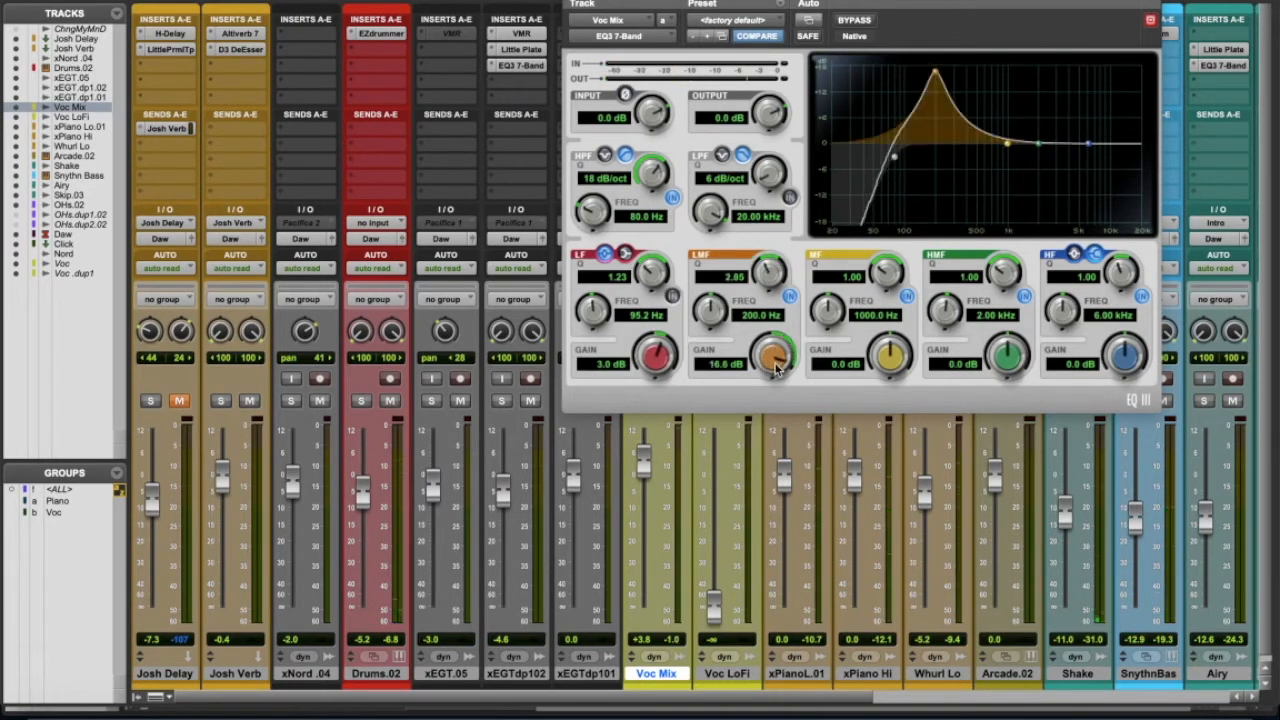
pyautogui.keyDown('alt'); pyautogui.click(778, 367); pyautogui.keyUp('alt')
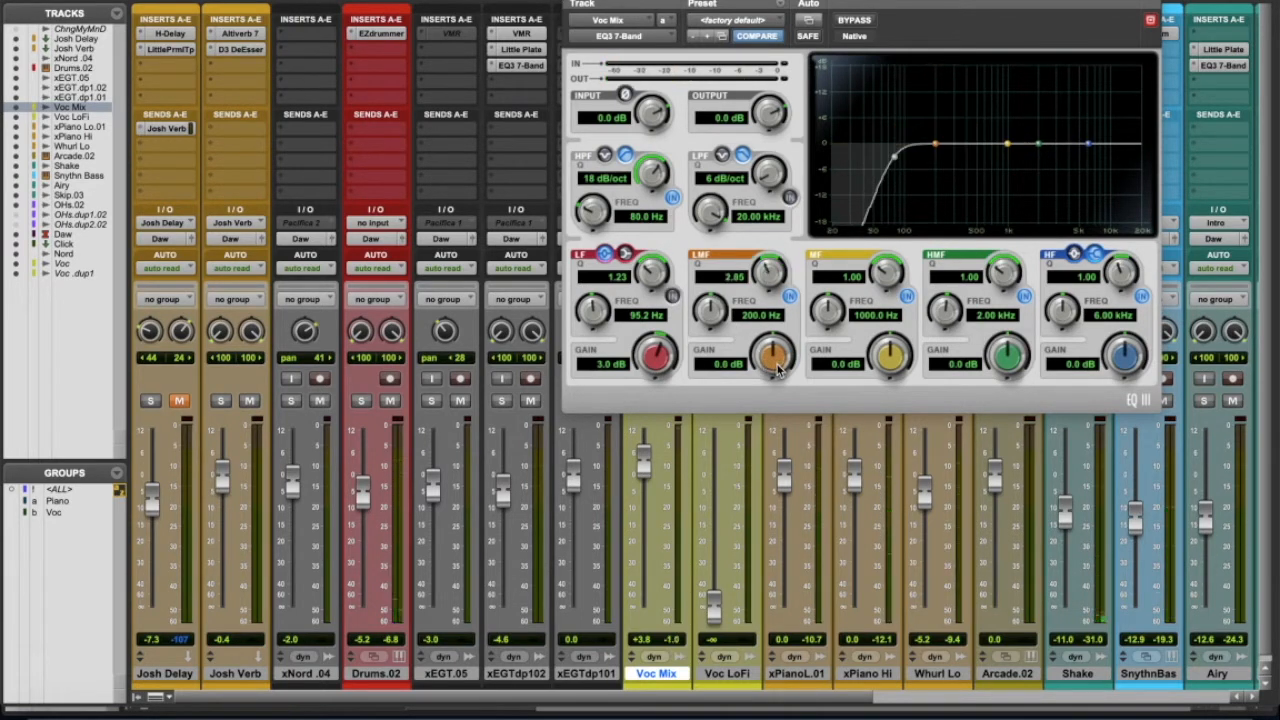
pyautogui.moveTo(778, 367); pyautogui.dragTo(781, 290)
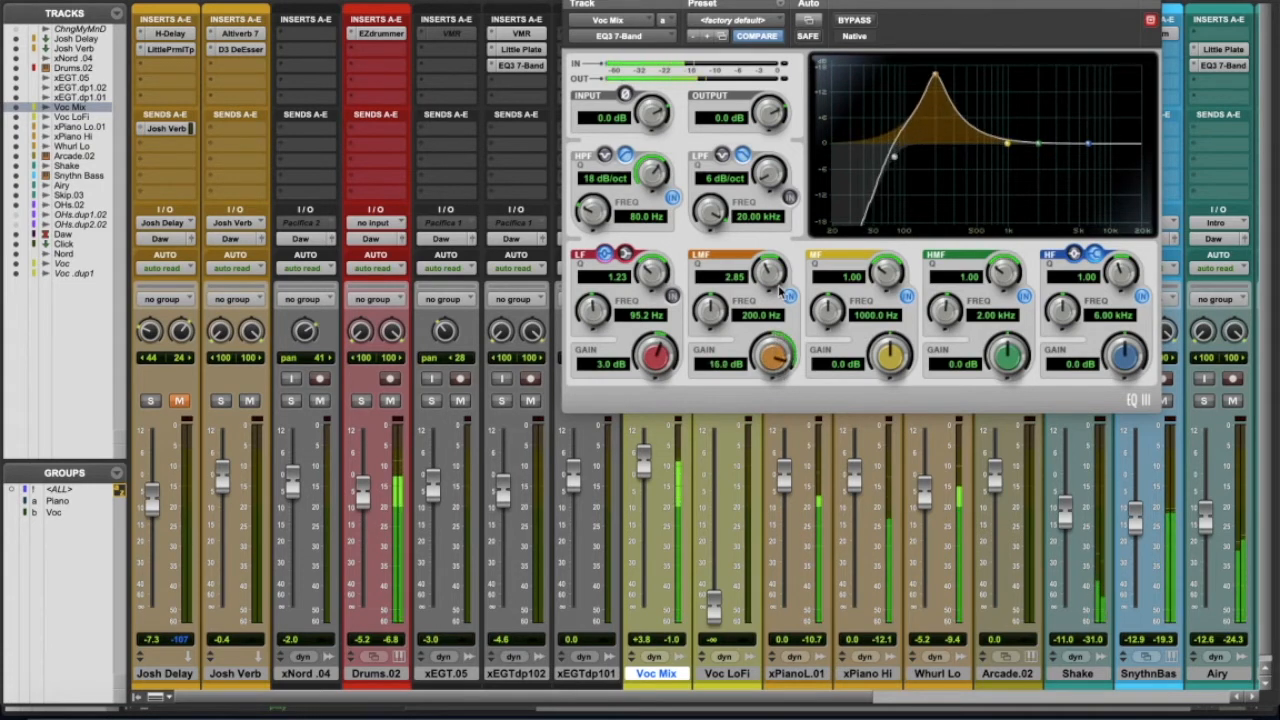
pyautogui.moveTo(712, 311); pyautogui.dragTo(697, 326)
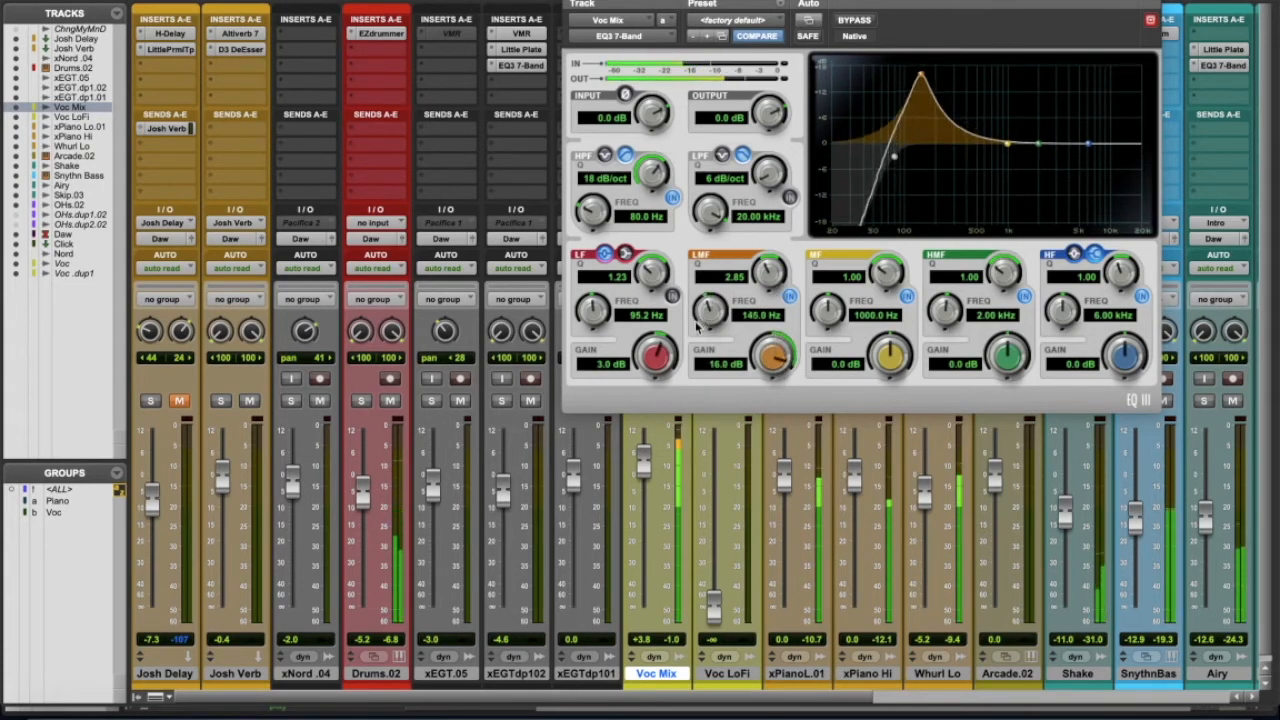
# - Cut the LMF band's gain to -2.7 dB while listening and switch the LF band back on
pyautogui.moveTo(778, 343); pyautogui.dragTo(786, 452)
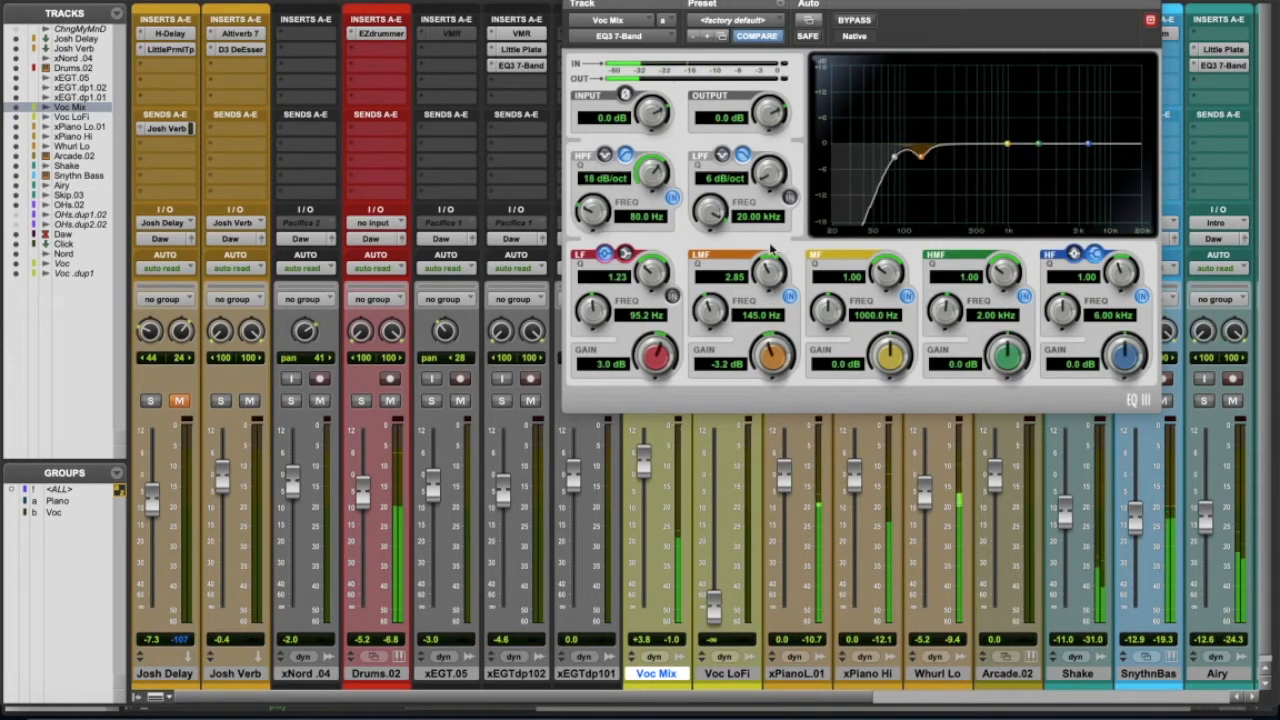
pyautogui.moveTo(772, 338); pyautogui.dragTo(772, 330)
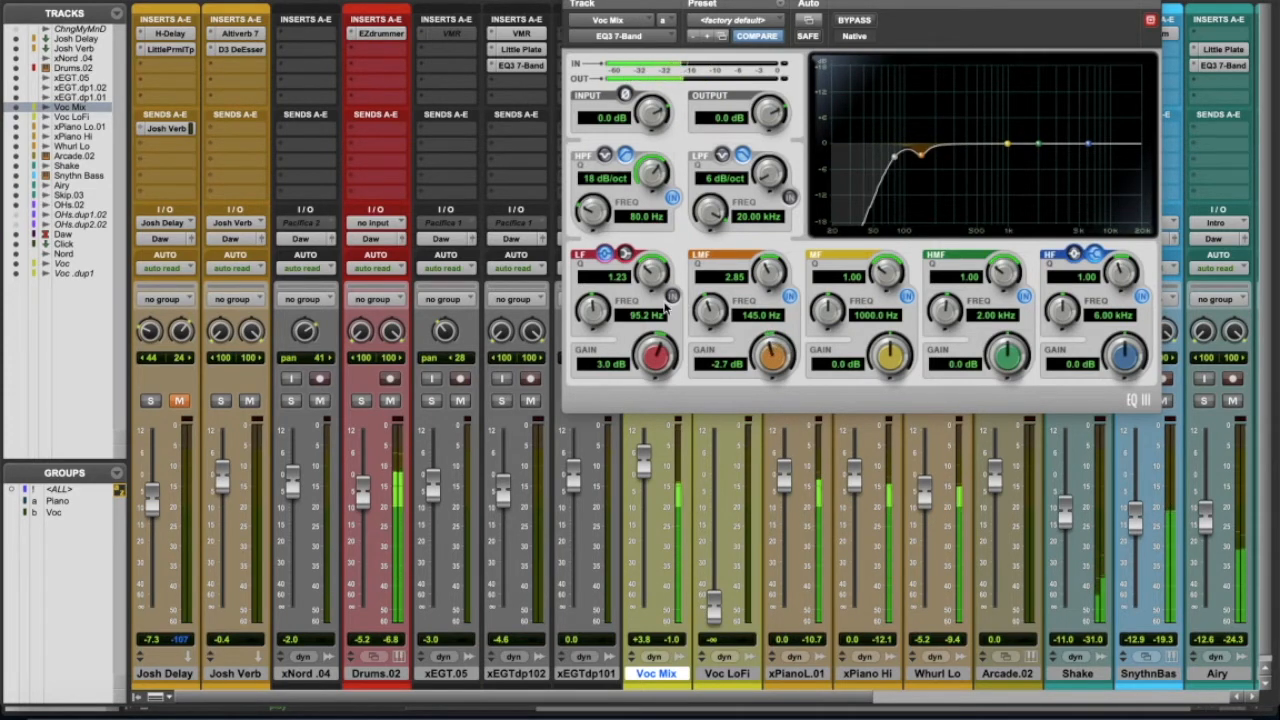
pyautogui.click(672, 297)
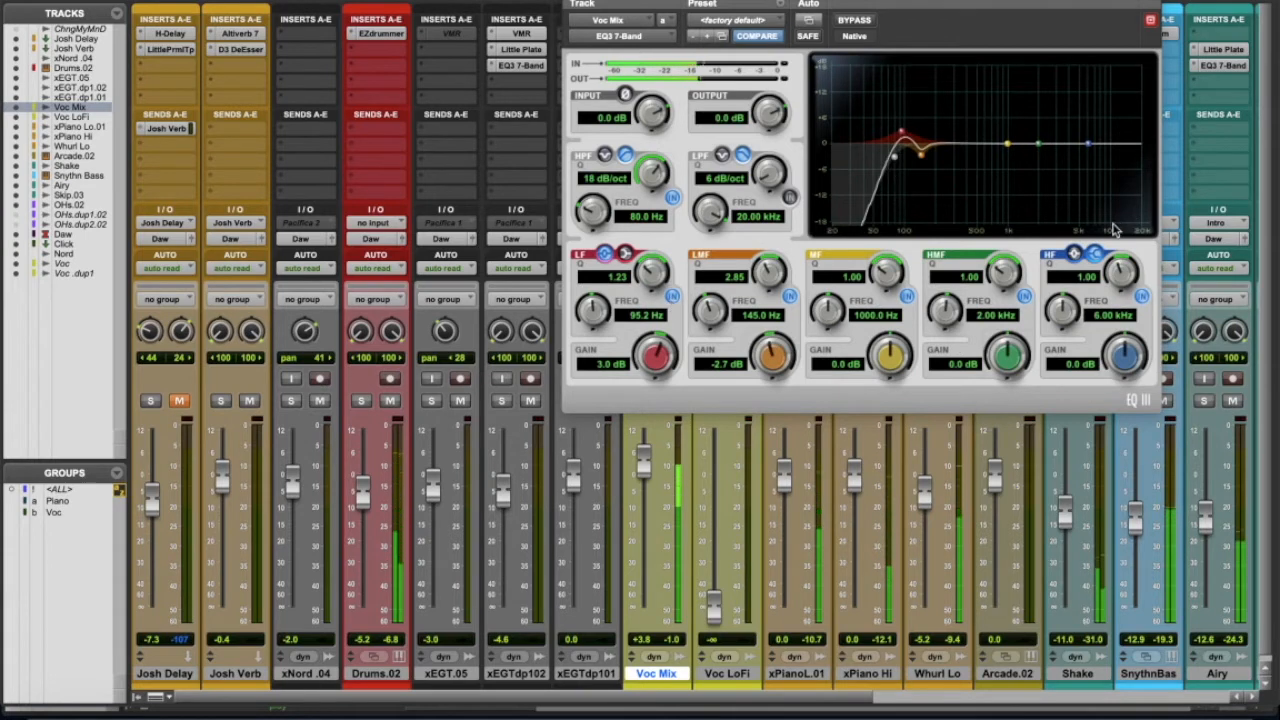
# - Compare the vocal with the EQ bypassed and active, and set the LMF band's gain to -3.0 dB
pyautogui.click(866, 24)
pyautogui.click(868, 26)
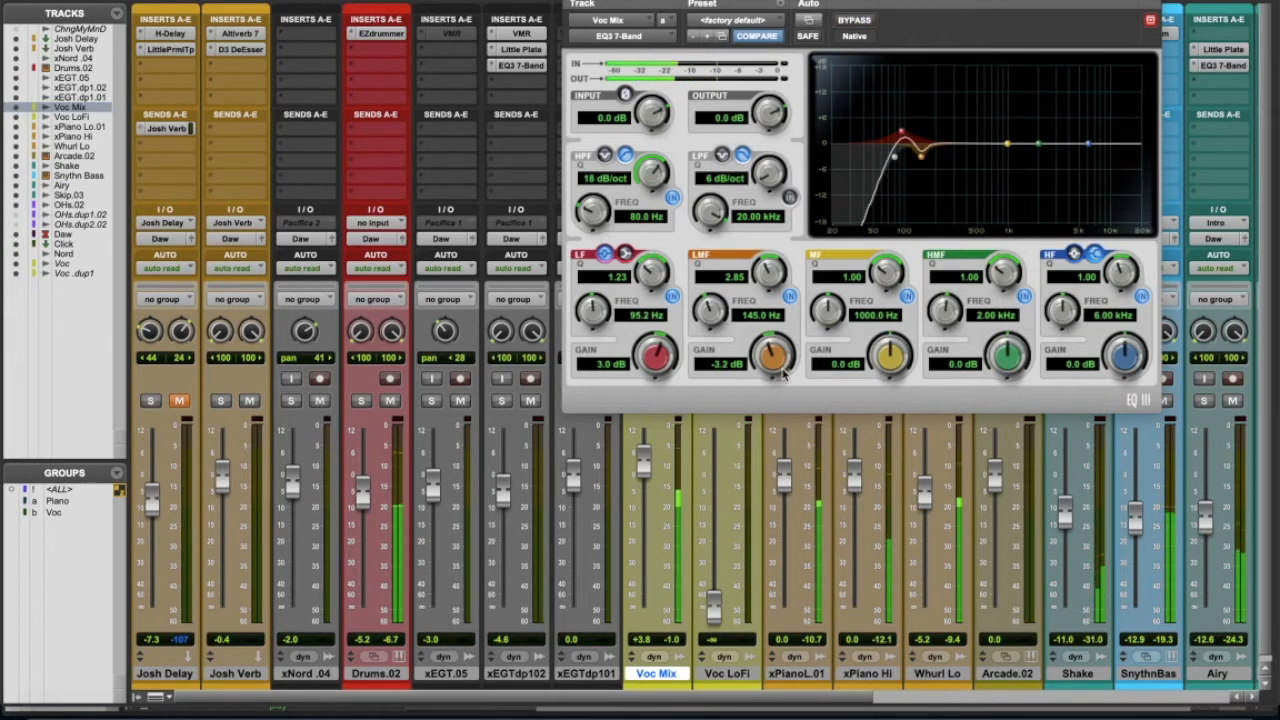
pyautogui.moveTo(783, 371); pyautogui.dragTo(784, 370)
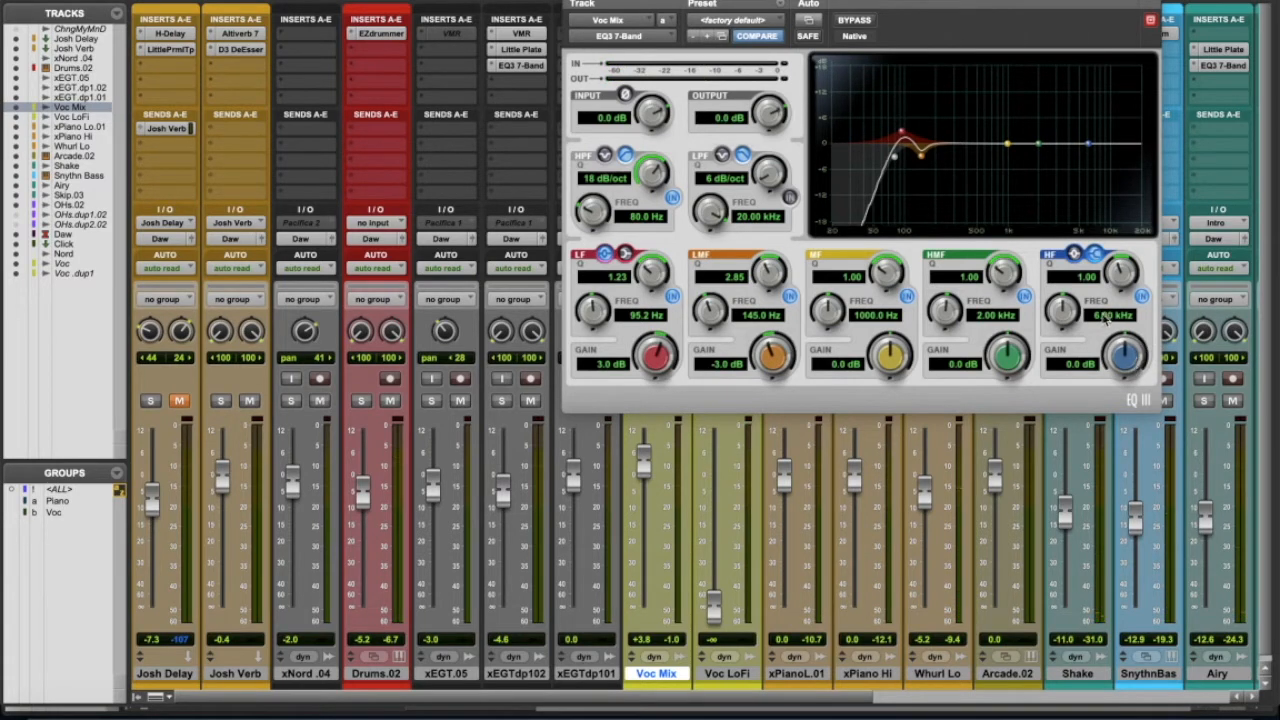
# - Boost the HF shelf by 4.1 dB at 10.01 kHz with a Q of 0.42 and compare the vocal with the EQ bypassed and active
pyautogui.moveTo(1138, 366); pyautogui.dragTo(1143, 342)
pyautogui.moveTo(1127, 268); pyautogui.dragTo(1094, 296)
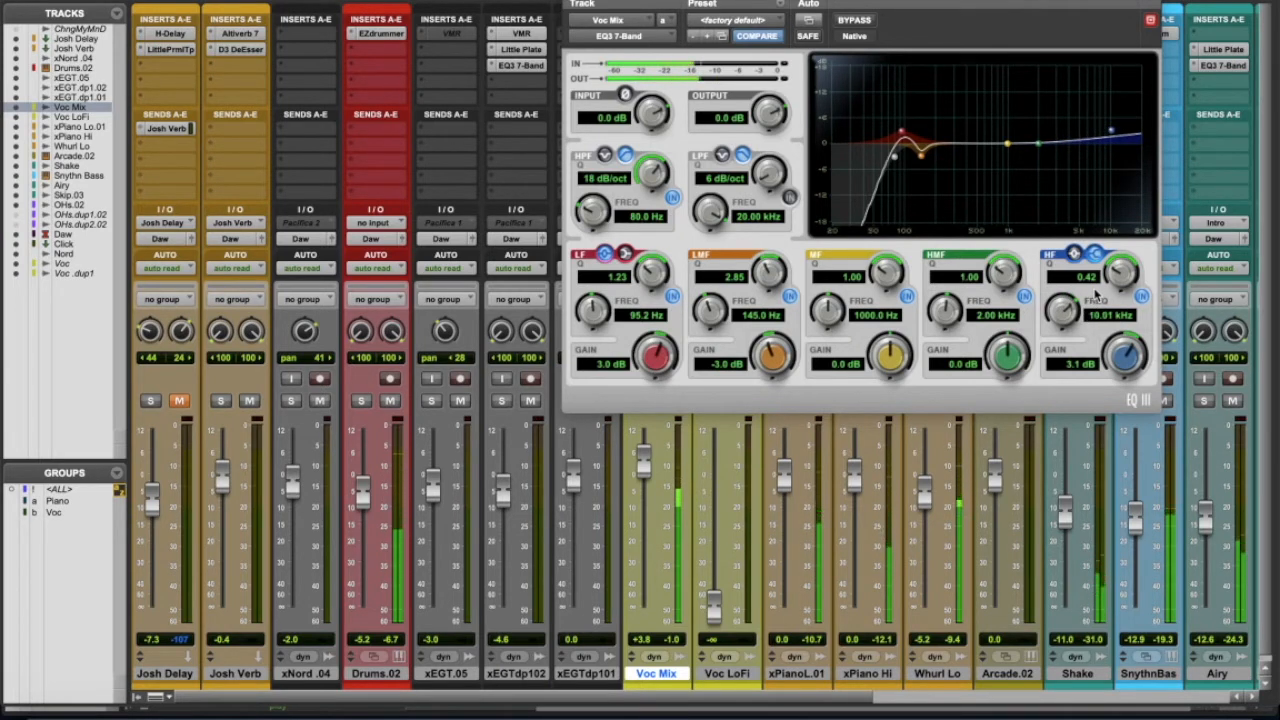
pyautogui.moveTo(1142, 372); pyautogui.dragTo(1140, 345)
pyautogui.click(858, 22)
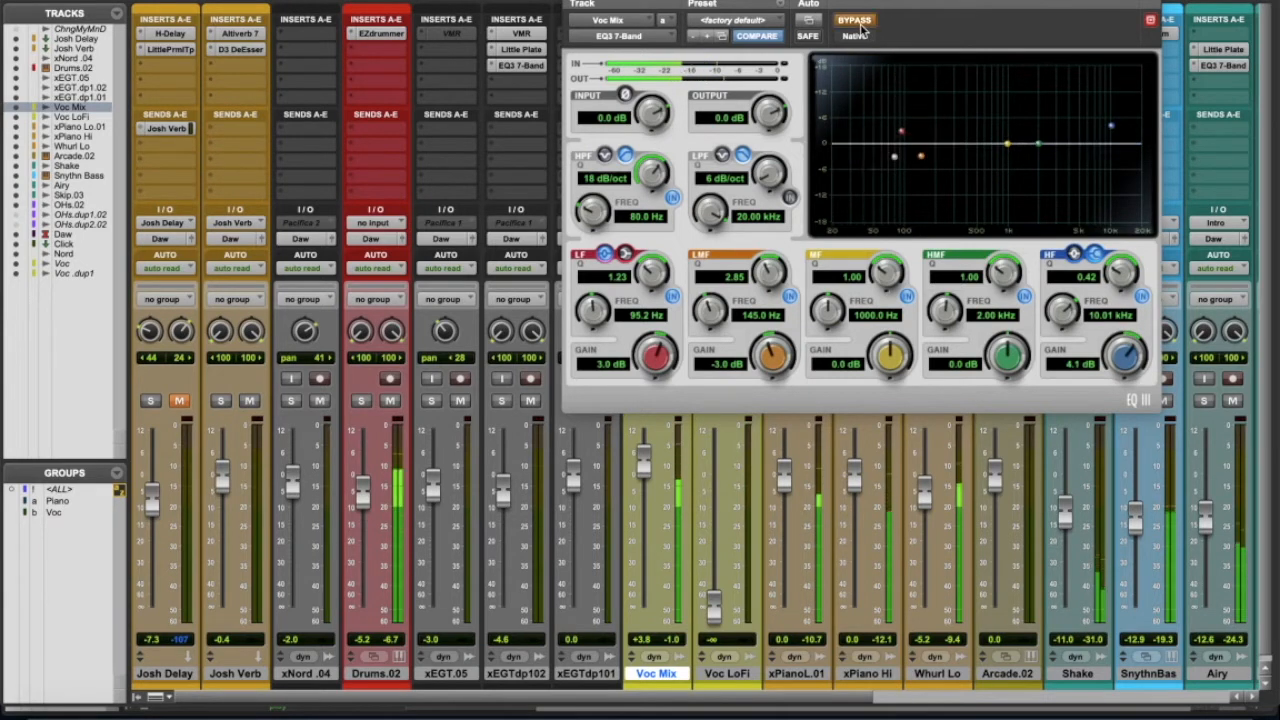
pyautogui.click(859, 27)
# - Readjust the HF shelf's gain by ear, settling on 4.1 dB, stop playback and close the EQ
pyautogui.moveTo(1128, 348)
pyautogui.mouseDown()
pyautogui.moveTo(1133, 365)
pyautogui.moveTo(1137, 339)
pyautogui.mouseUp()
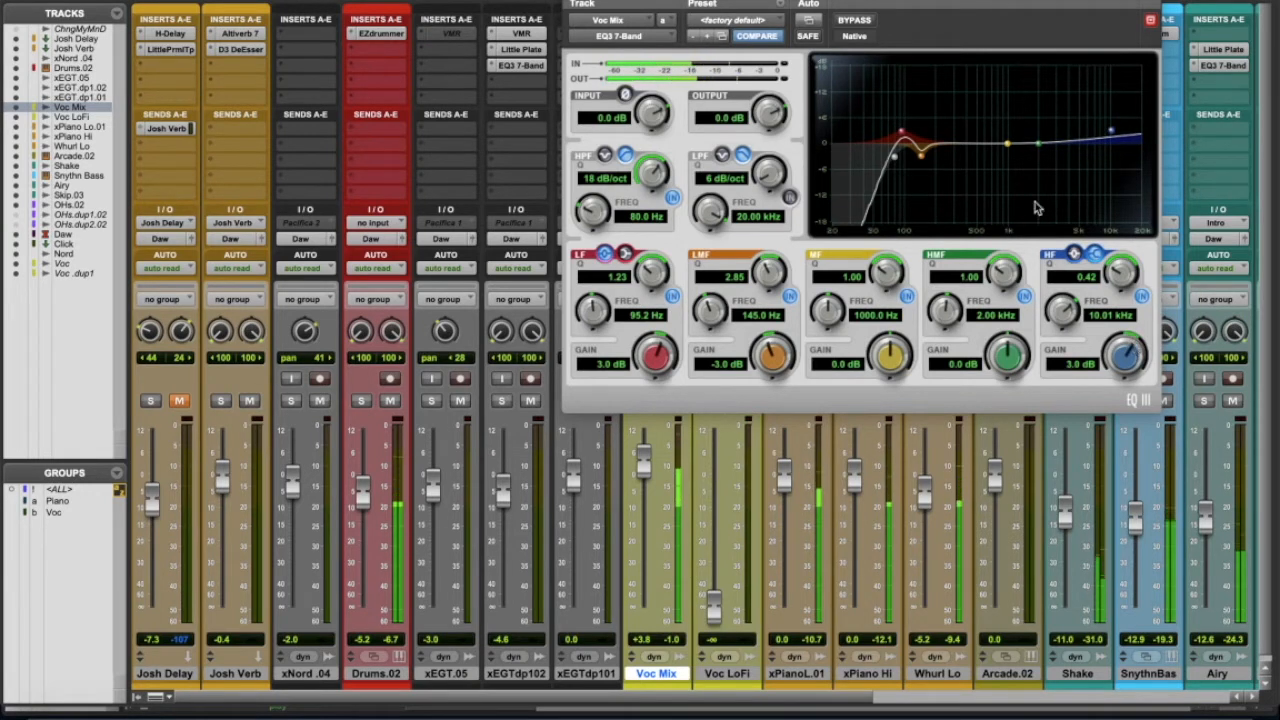
pyautogui.moveTo(1133, 352); pyautogui.dragTo(1135, 345)
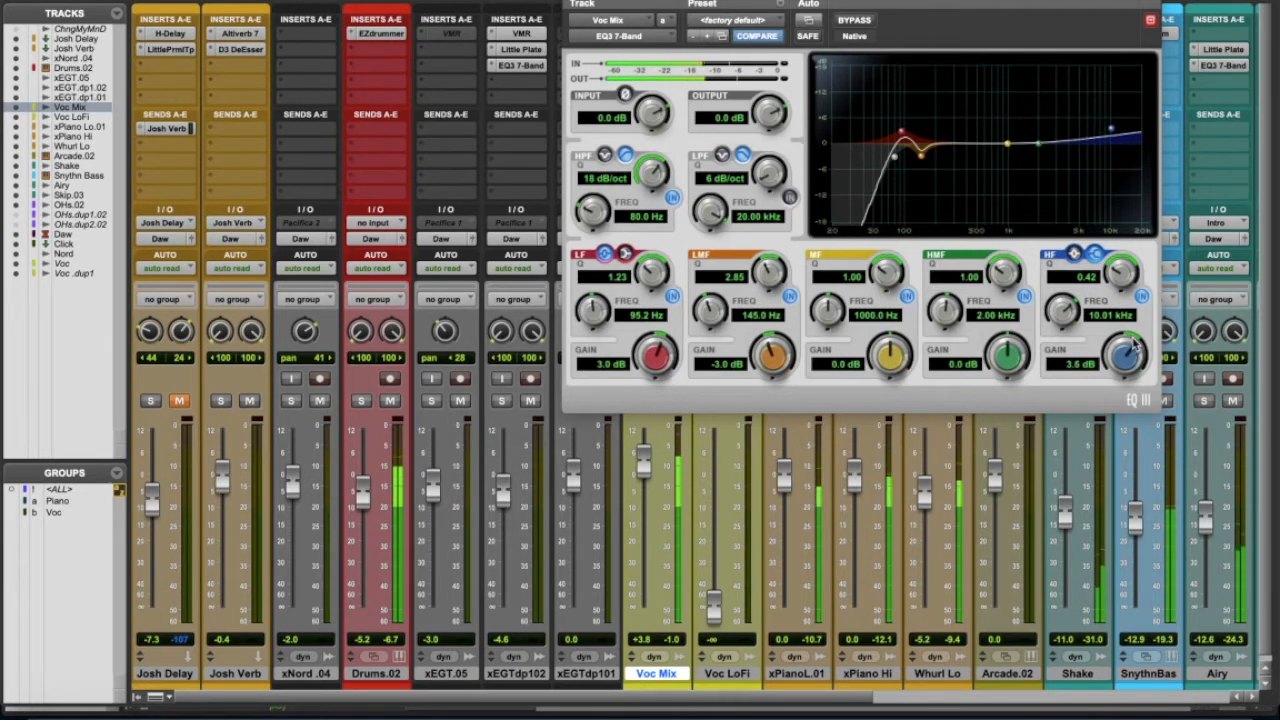
pyautogui.moveTo(1135, 345); pyautogui.dragTo(1137, 342)
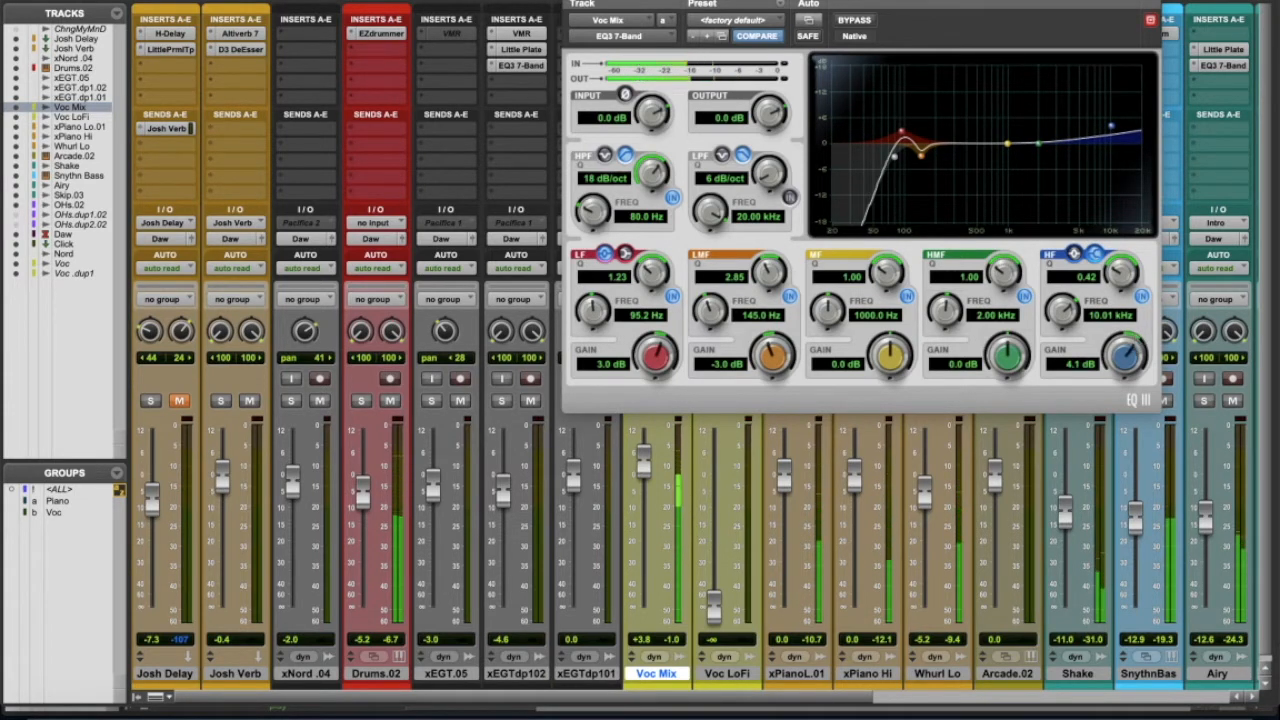
pyautogui.press('space')
pyautogui.click(577, 2)
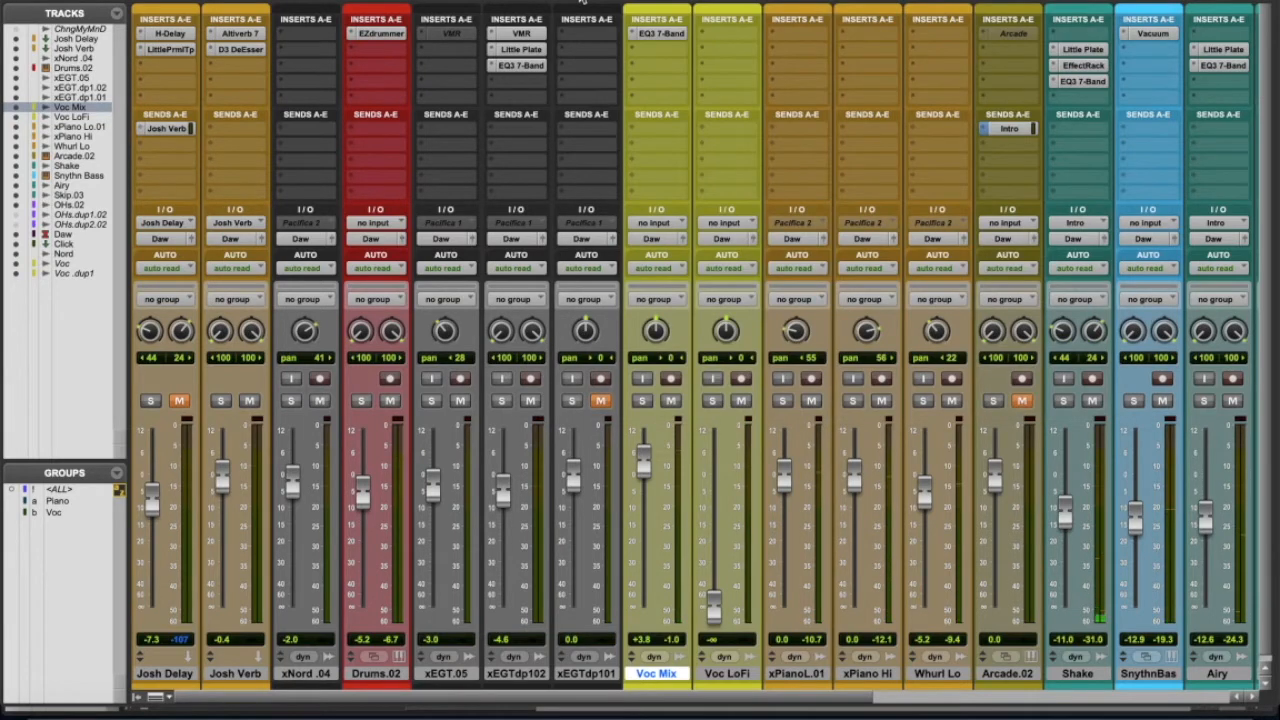
# - Insert a mono Dyn3 Compressor/Limiter on the Voc Mix track directly after the EQ
pyautogui.click(633, 58)
pyautogui.moveTo(687, 50)
pyautogui.moveTo(850, 56)
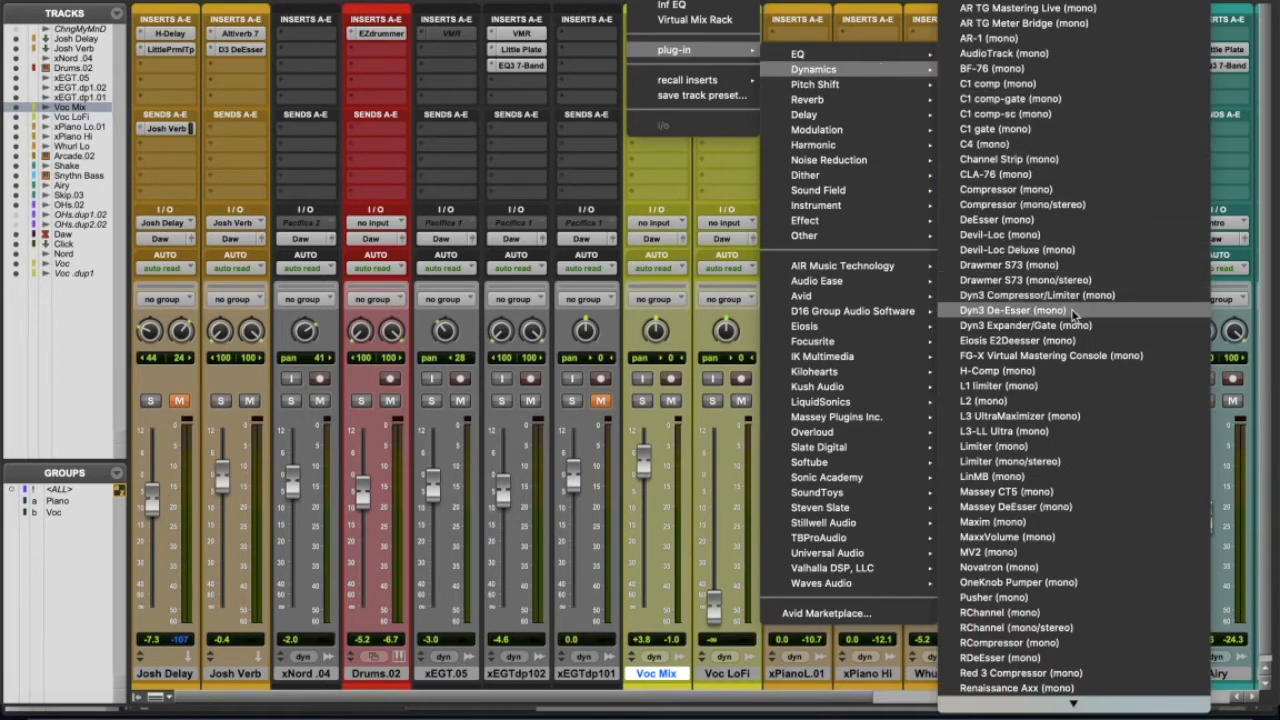
pyautogui.click(1078, 297)
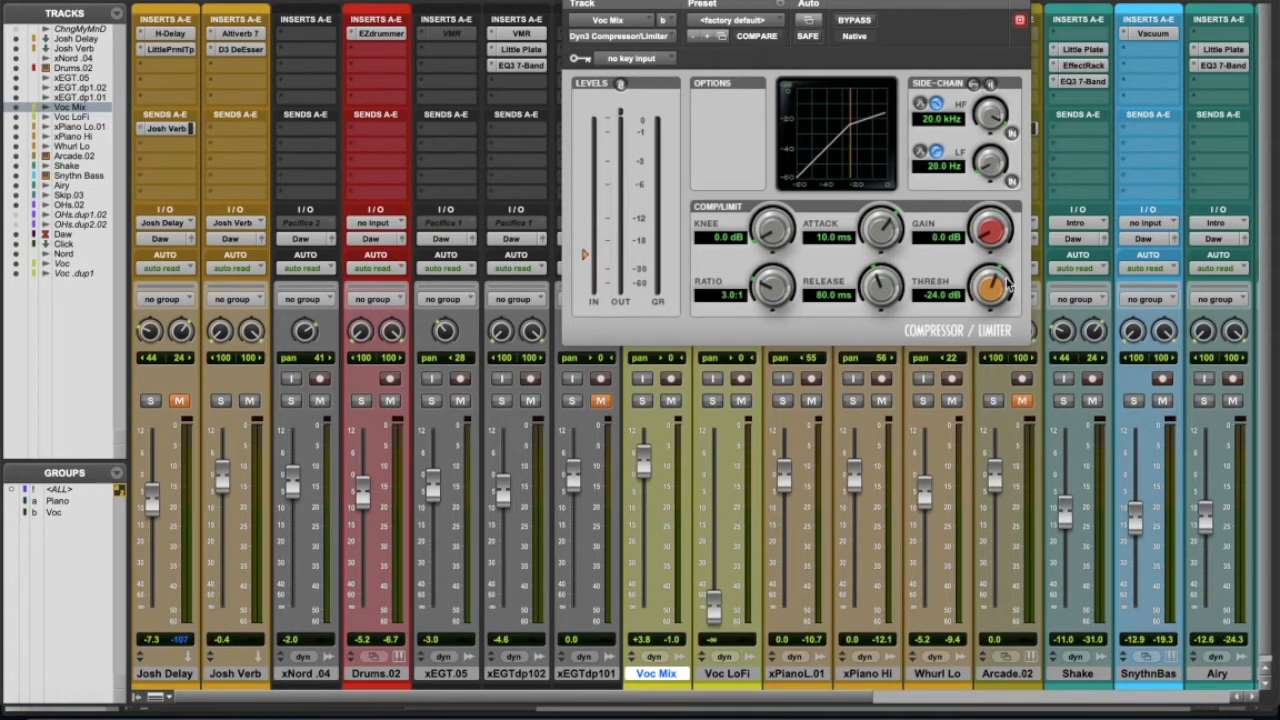
# - Try the compressor's threshold at -44.5 dB and -27.9 dB, reset it to its default and nudge it slightly
pyautogui.moveTo(1000, 290); pyautogui.dragTo(870, 297)
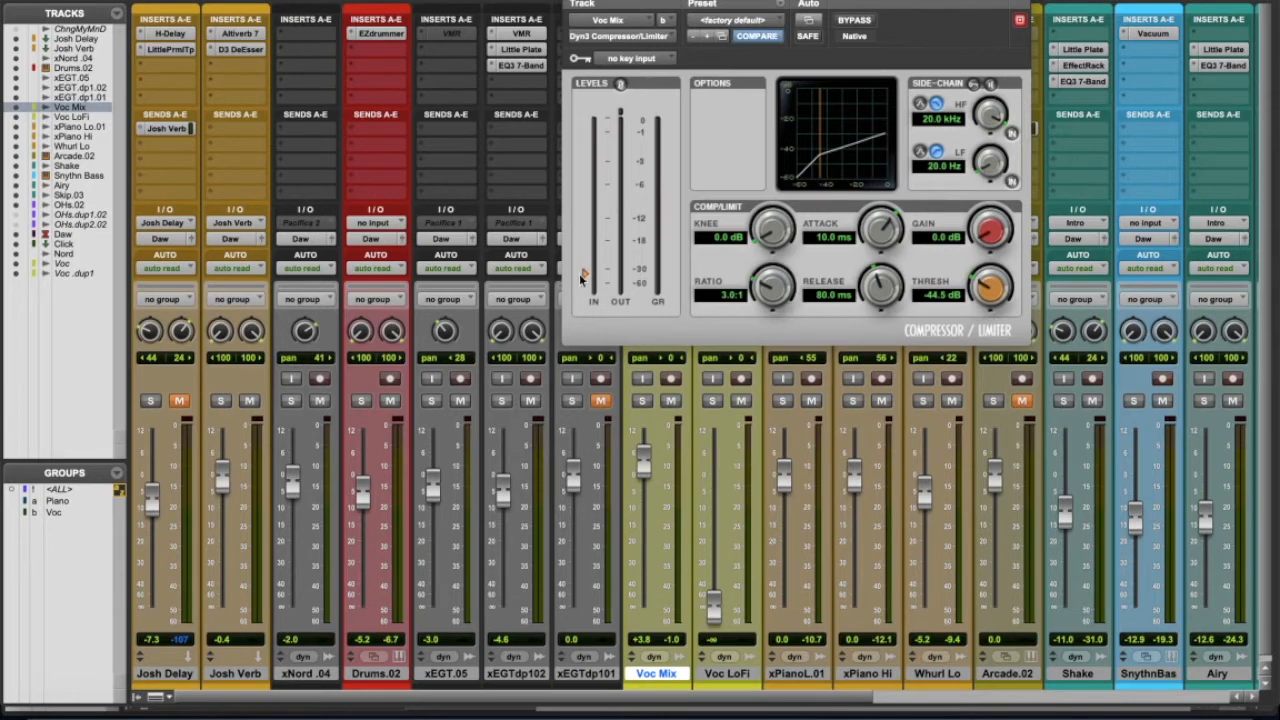
pyautogui.moveTo(587, 277); pyautogui.dragTo(587, 262)
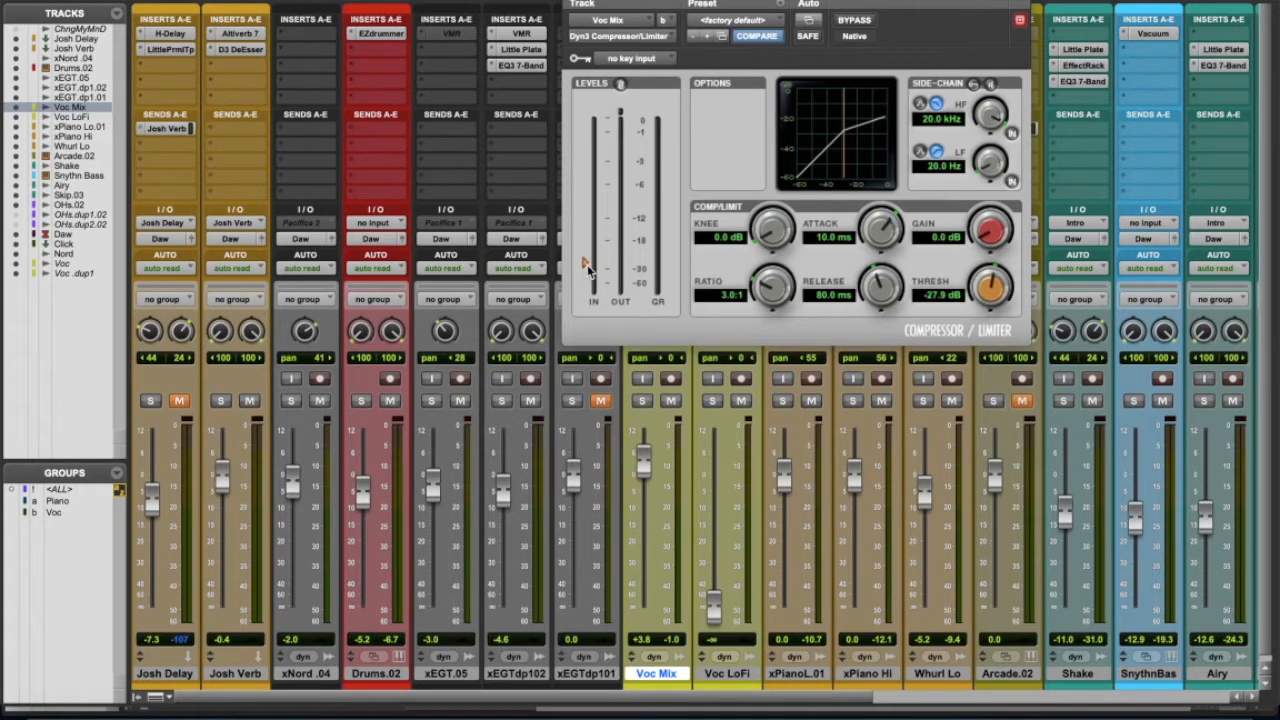
pyautogui.keyDown('alt'); pyautogui.click(991, 287); pyautogui.keyUp('alt')
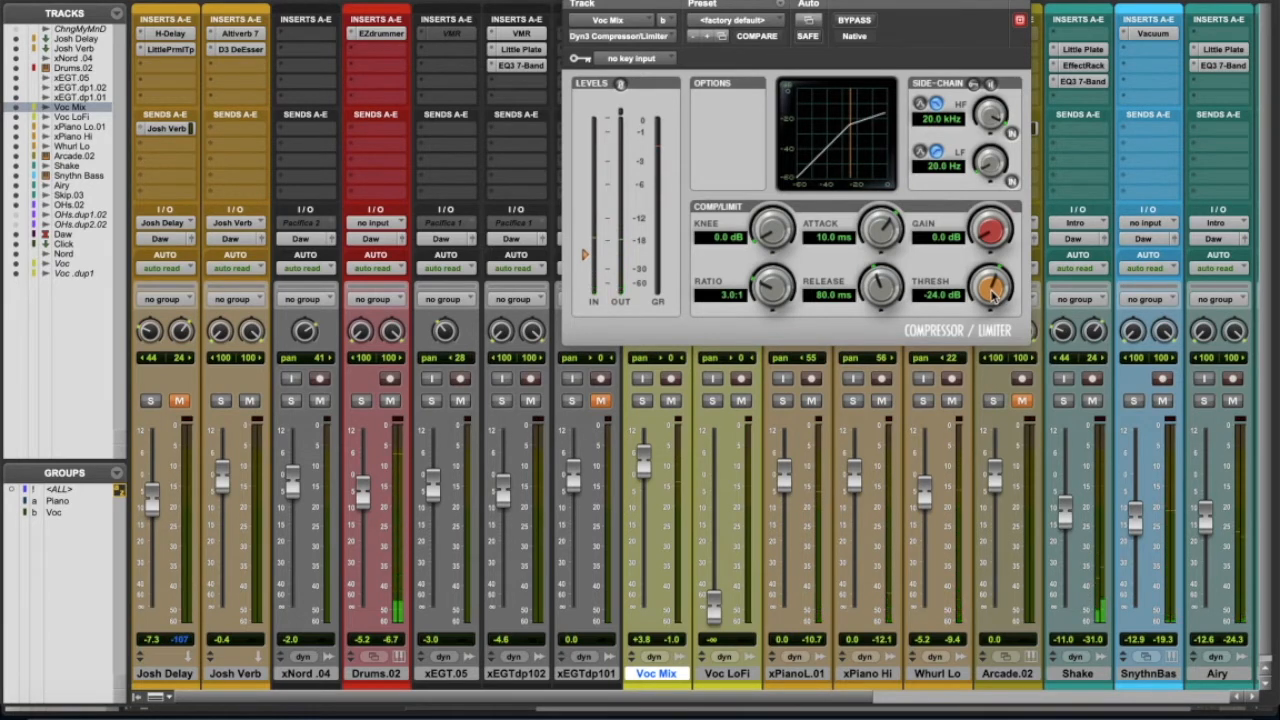
pyautogui.moveTo(991, 290)
pyautogui.mouseDown()
pyautogui.moveTo(999, 312)
pyautogui.moveTo(996, 293)
pyautogui.mouseUp()
pyautogui.moveTo(588, 258); pyautogui.dragTo(593, 264)
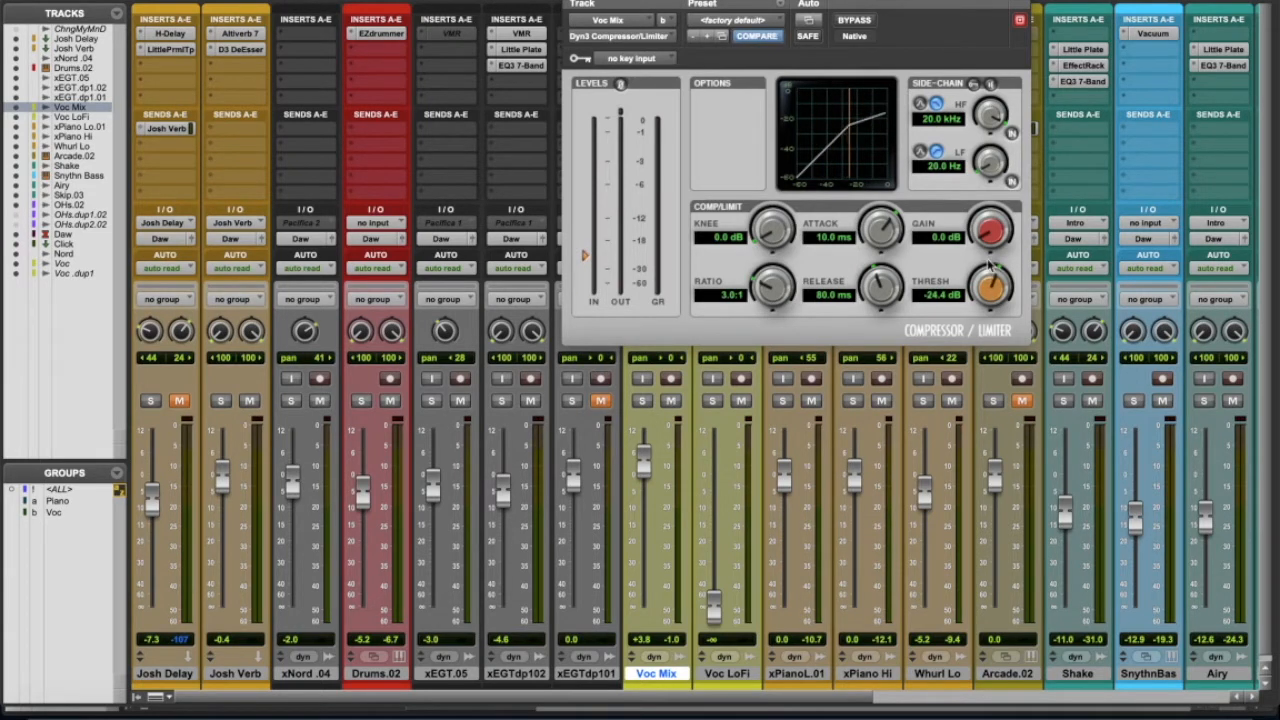
# - Raise the threshold close to its maximum, start playback and lower the threshold to -27.0 dB while listening to the vocal
pyautogui.moveTo(993, 287); pyautogui.dragTo(1012, 215)
pyautogui.press('space')
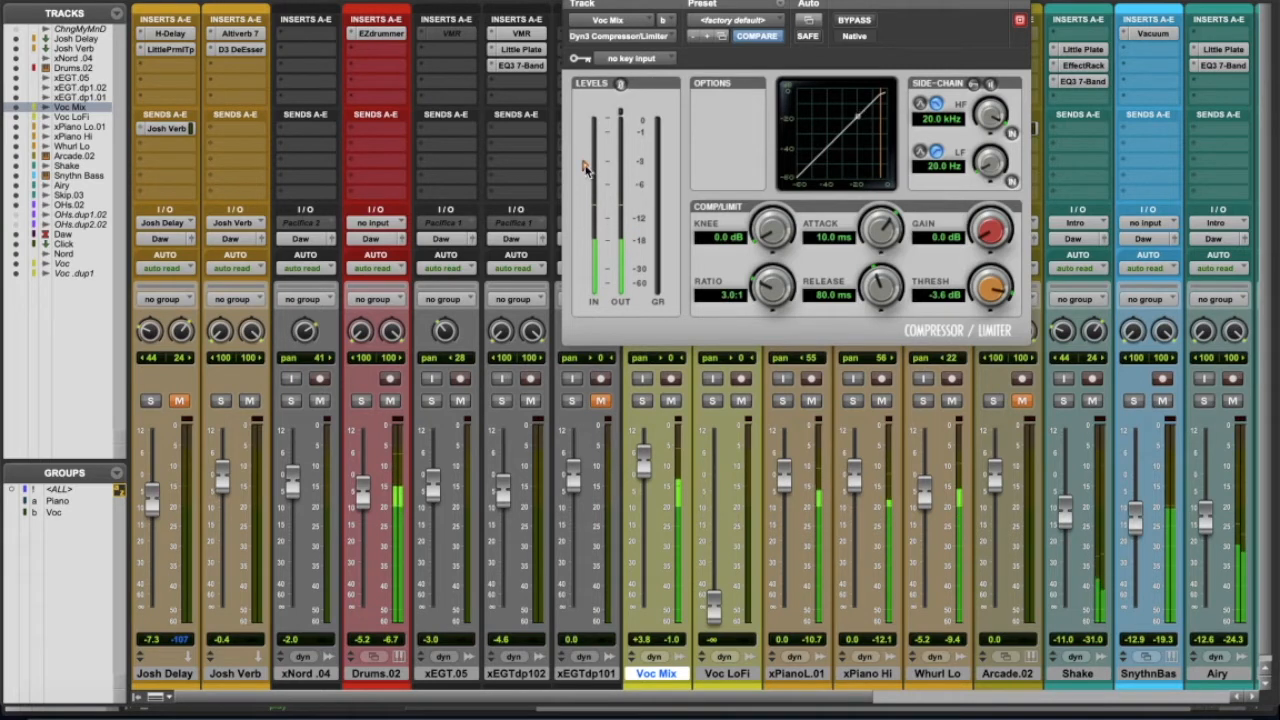
pyautogui.moveTo(586, 170); pyautogui.dragTo(591, 262)
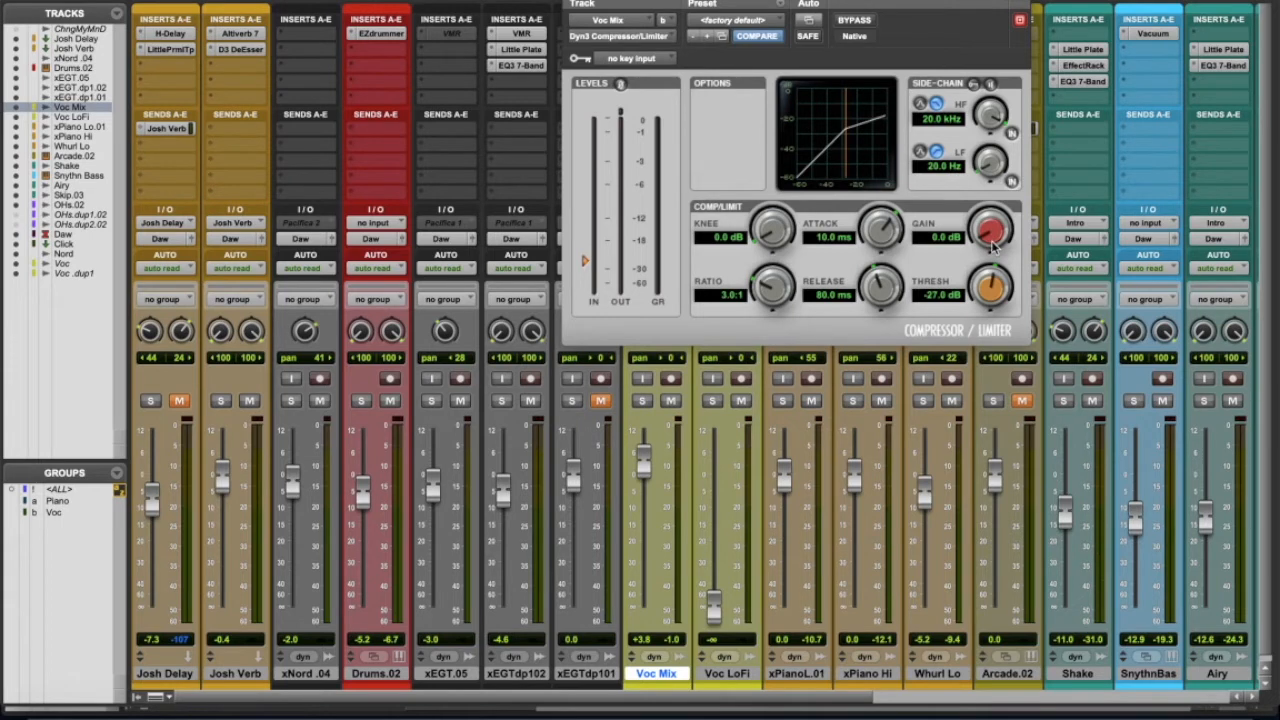
# - Try a make-up gain of about 4.8 dB on the compressor while listening, and stop playback
pyautogui.moveTo(993, 247)
pyautogui.mouseDown()
pyautogui.moveTo(1005, 216)
pyautogui.moveTo(1005, 227)
pyautogui.mouseUp()
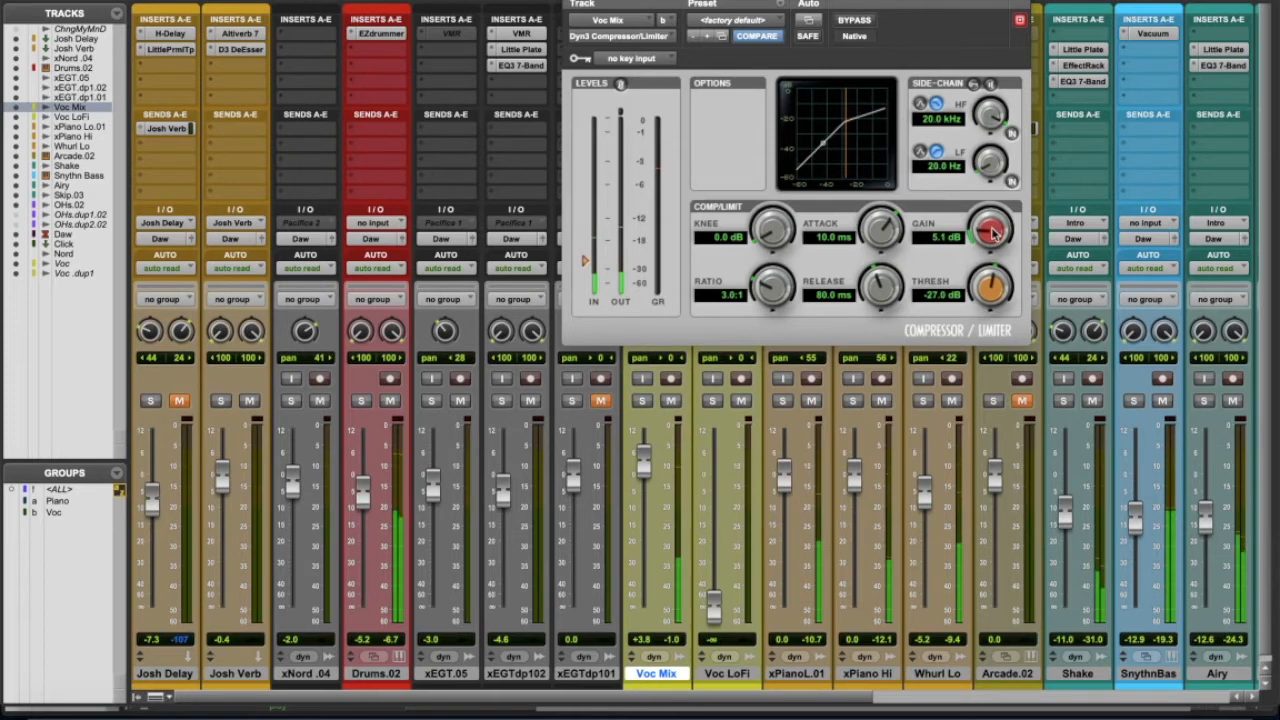
pyautogui.moveTo(993, 232); pyautogui.dragTo(993, 238)
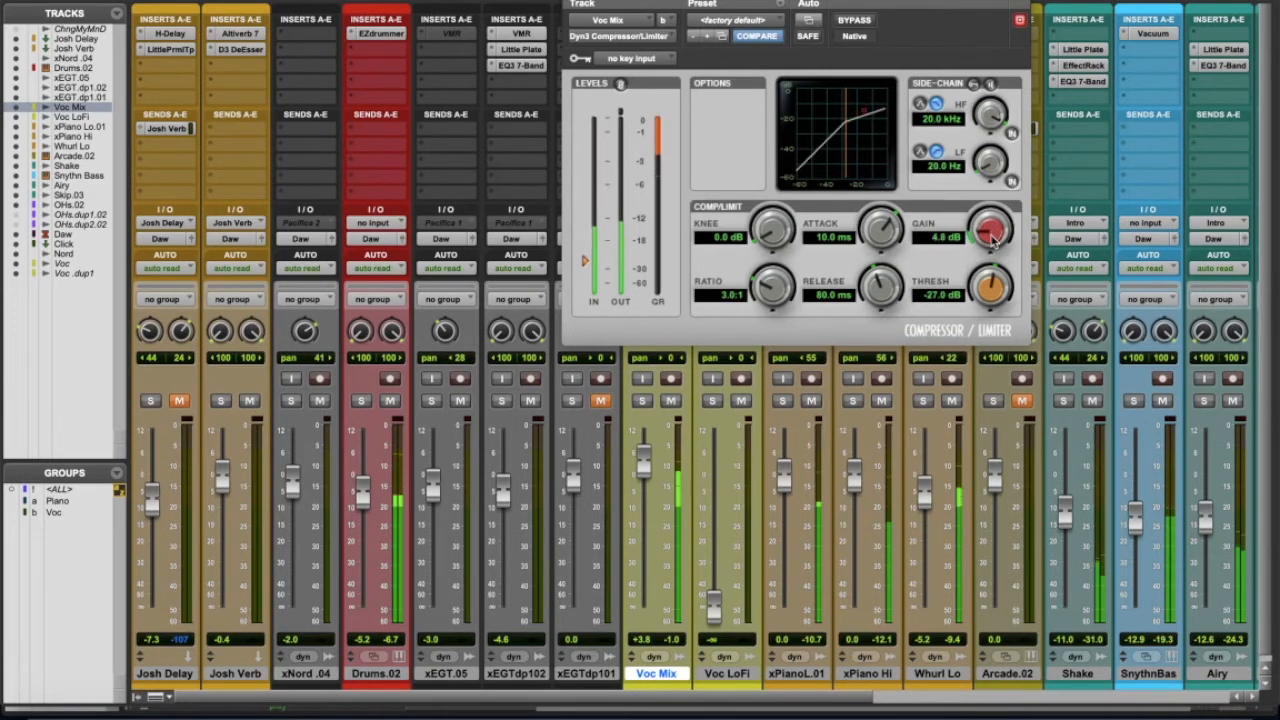
pyautogui.press('space')
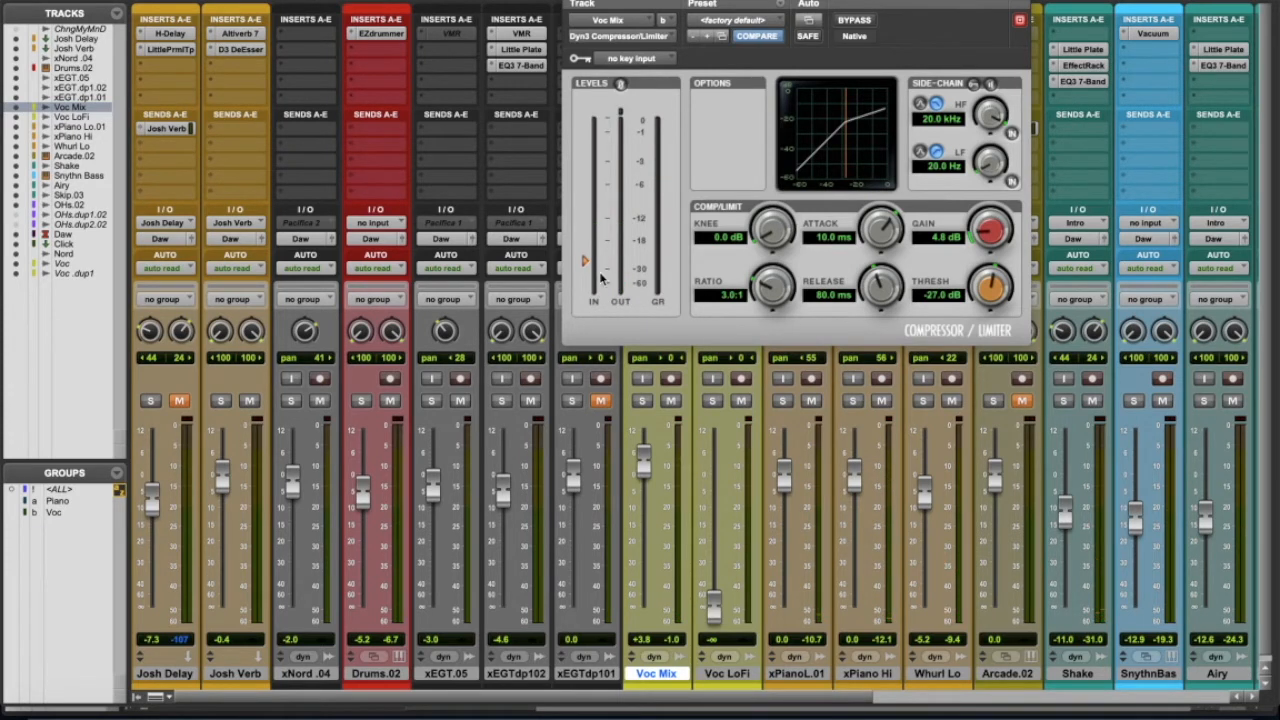
# - Reset the compressor's make-up gain, set it to 3.8 dB during playback and close the compressor
pyautogui.keyDown('alt'); pyautogui.click(1003, 230); pyautogui.keyUp('alt')
pyautogui.press('space')
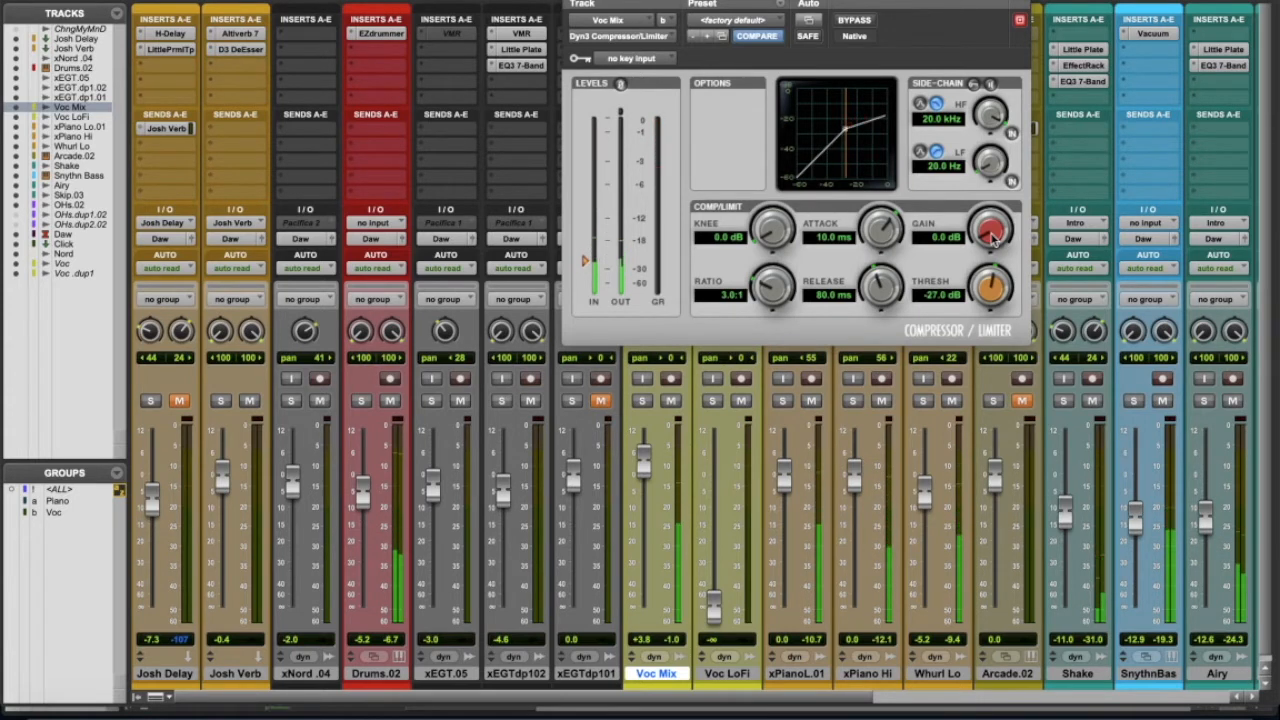
pyautogui.moveTo(993, 232)
pyautogui.mouseDown()
pyautogui.moveTo(993, 213)
pyautogui.moveTo(993, 253)
pyautogui.mouseUp()
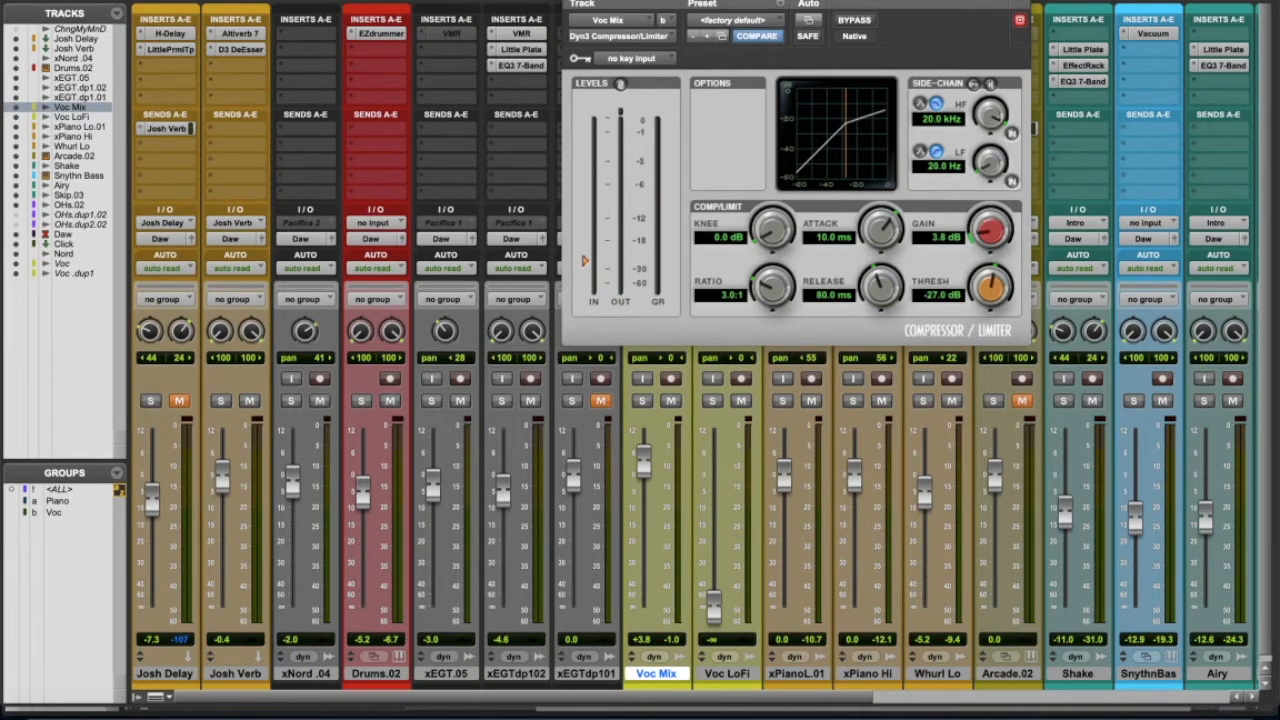
pyautogui.click(574, 1)
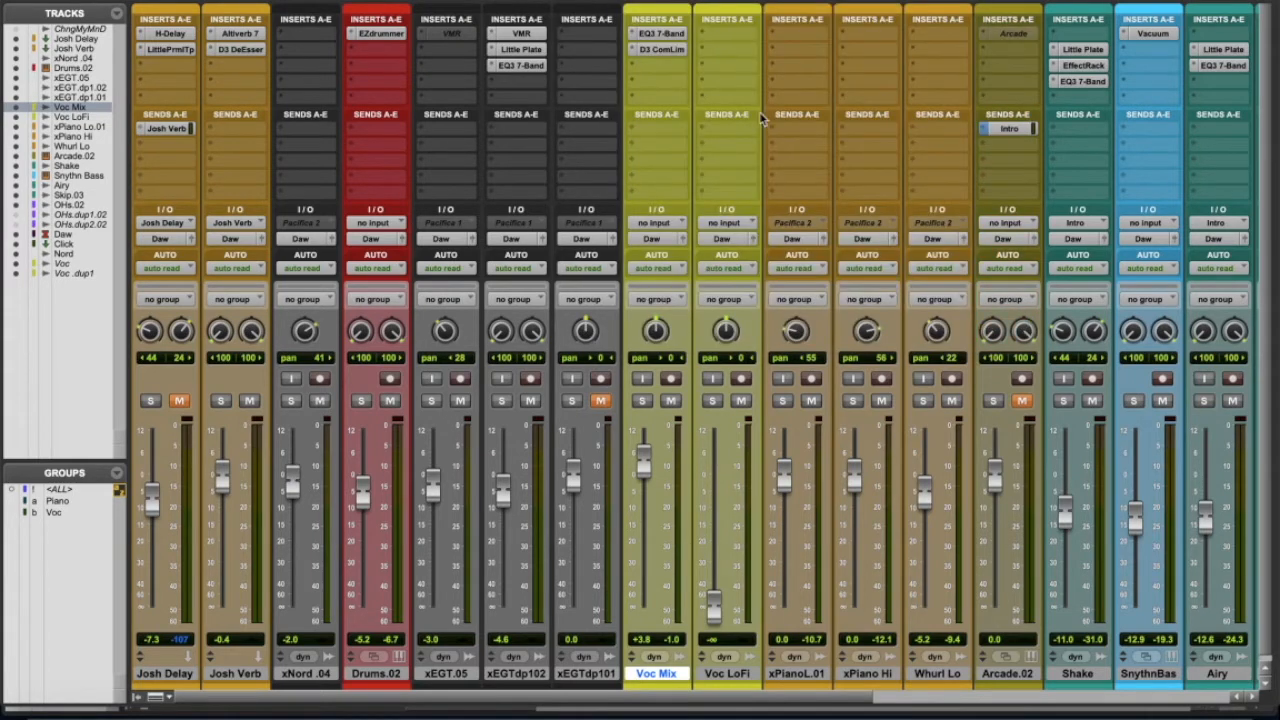
# - Insert a second mono Dyn3 Compressor/Limiter on Voc Mix after the first compressor and close its window
pyautogui.click(631, 68)
pyautogui.moveTo(740, 66)
pyautogui.moveTo(820, 85)
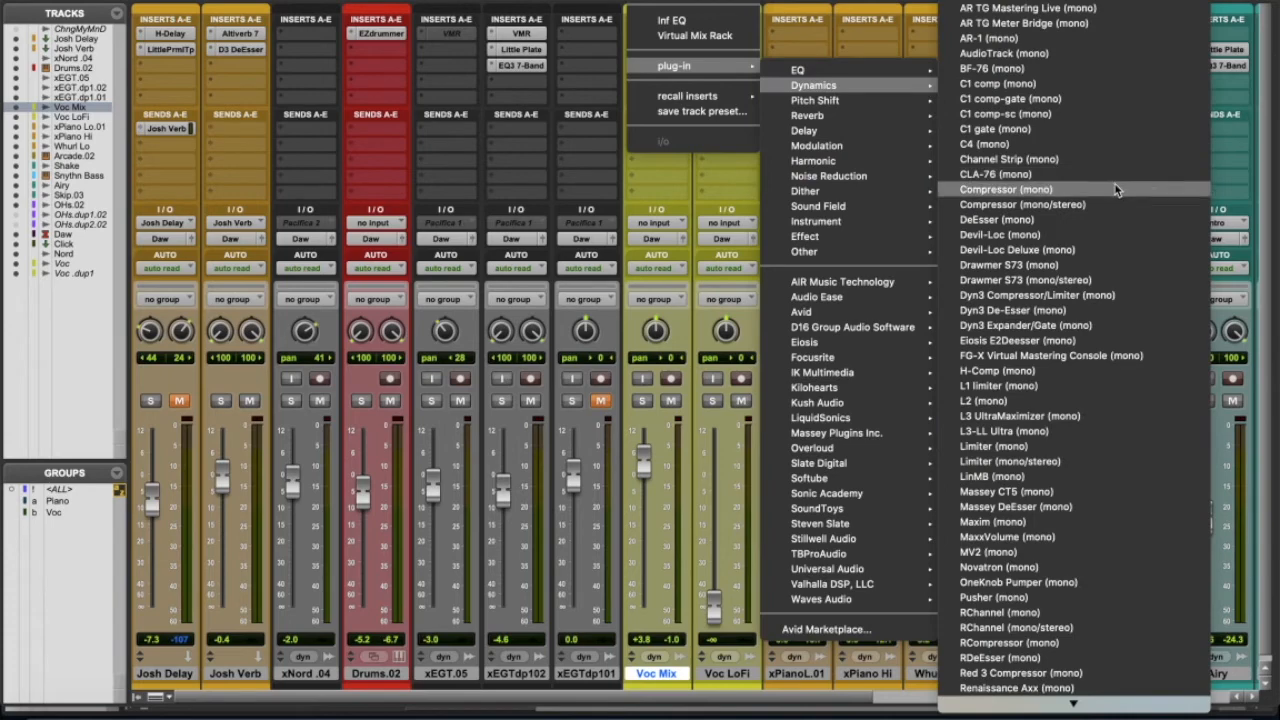
pyautogui.click(1155, 299)
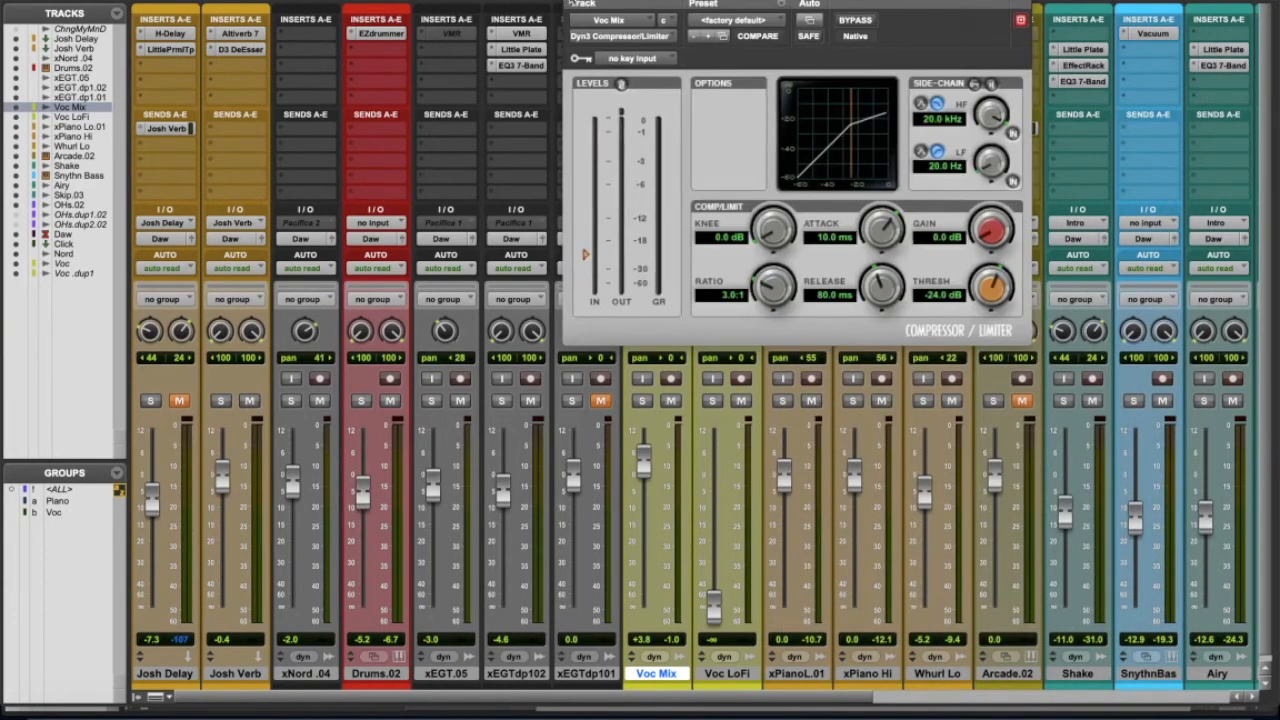
pyautogui.press('super+w')
# - Switch to the Edit window and examine the vocal waveform's level differences by selecting individual passages of the Voc Mix clip
pyautogui.press('super+equal')
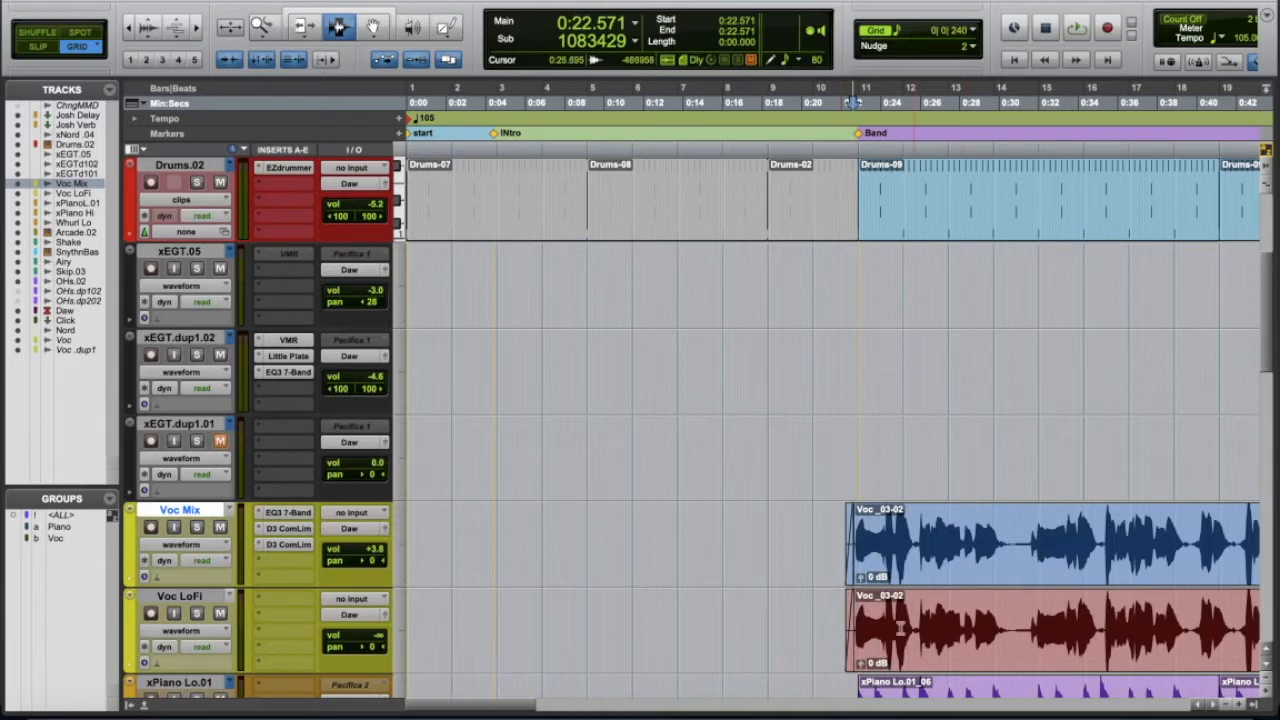
pyautogui.click(853, 548)
pyautogui.moveTo(853, 545); pyautogui.dragTo(1118, 540)
pyautogui.click(918, 537)
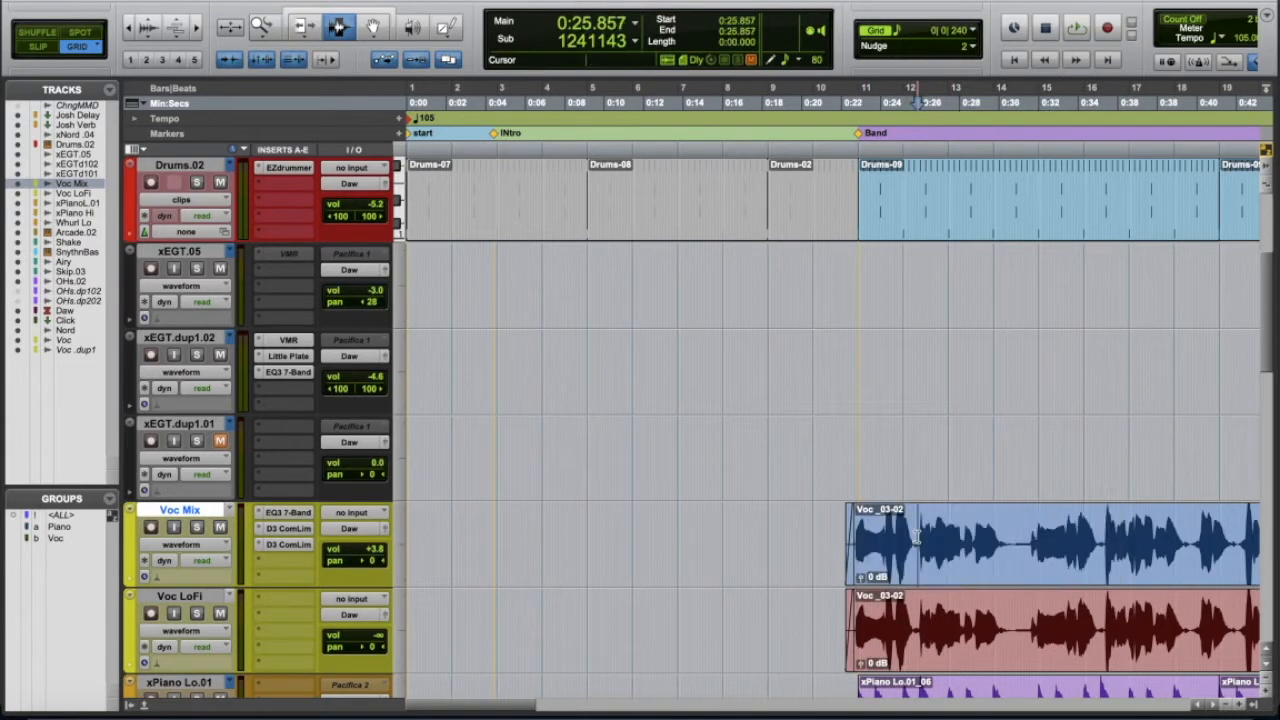
pyautogui.moveTo(966, 537); pyautogui.dragTo(991, 537)
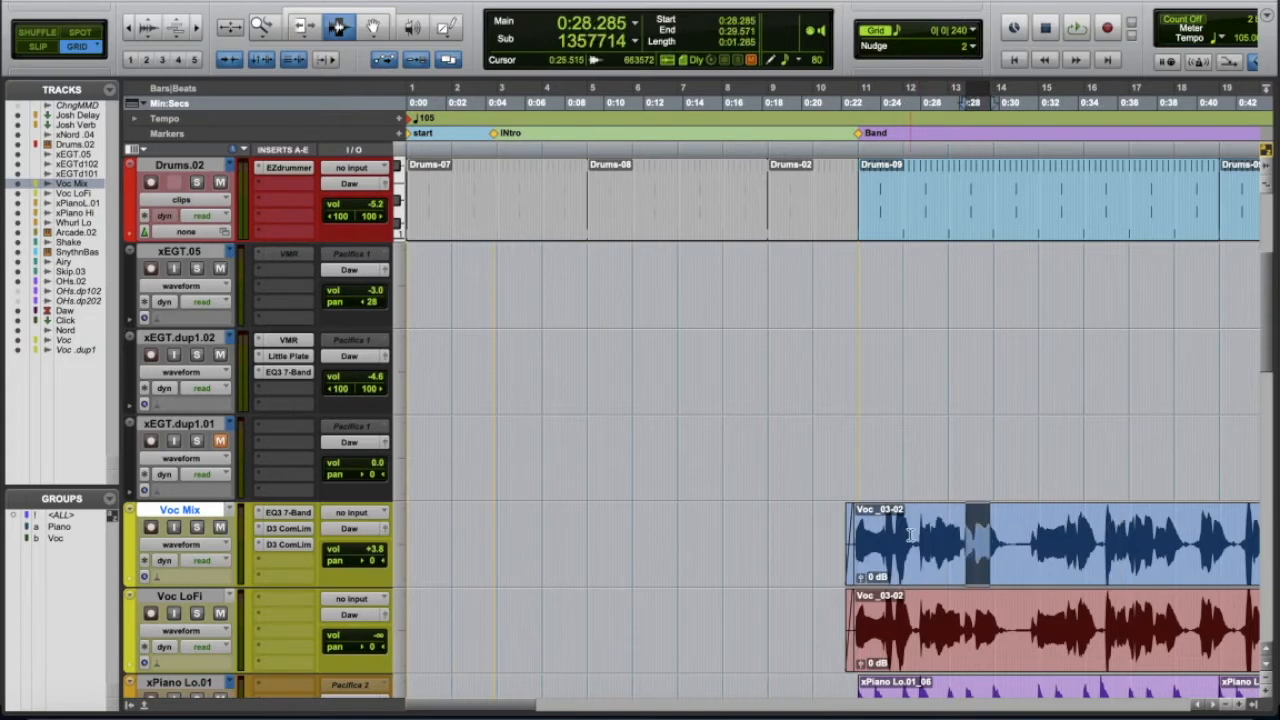
pyautogui.moveTo(889, 536); pyautogui.dragTo(910, 537)
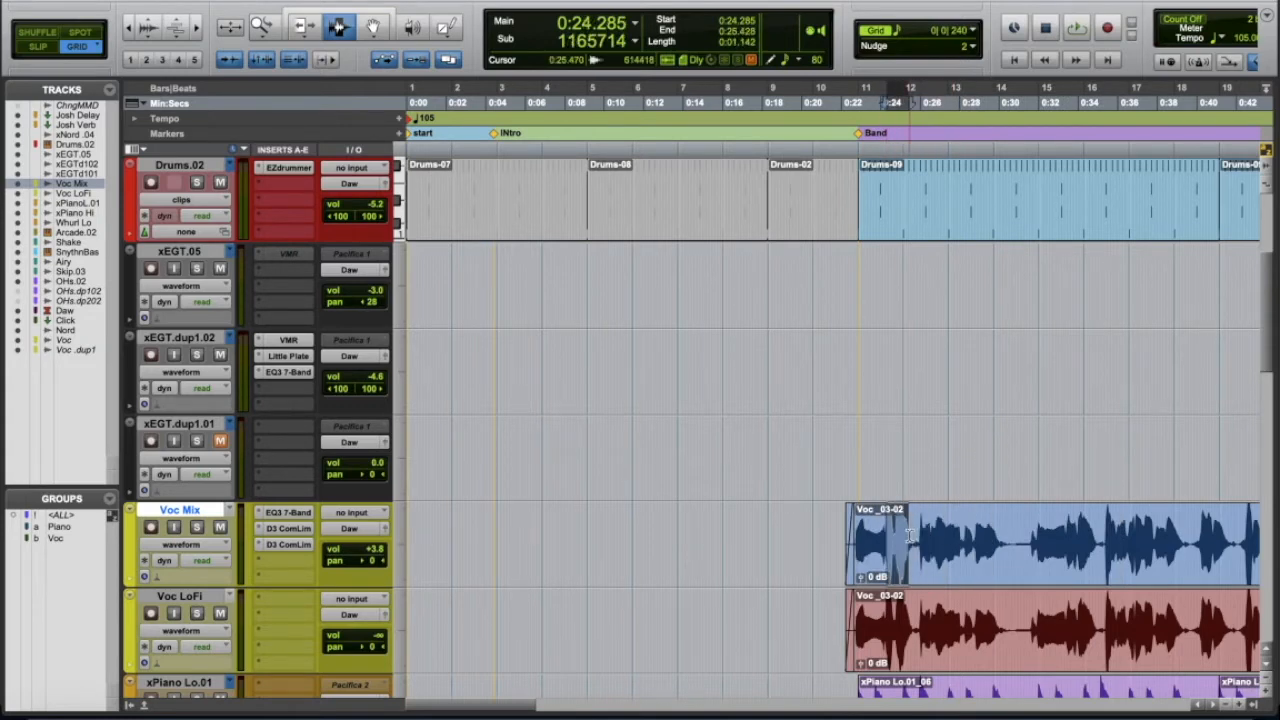
# - Examine the opening of the Voc Mix clip up close, selecting the loud passage to compare it with the surrounding words
pyautogui.press('t')
pyautogui.press('t')
pyautogui.press('t')
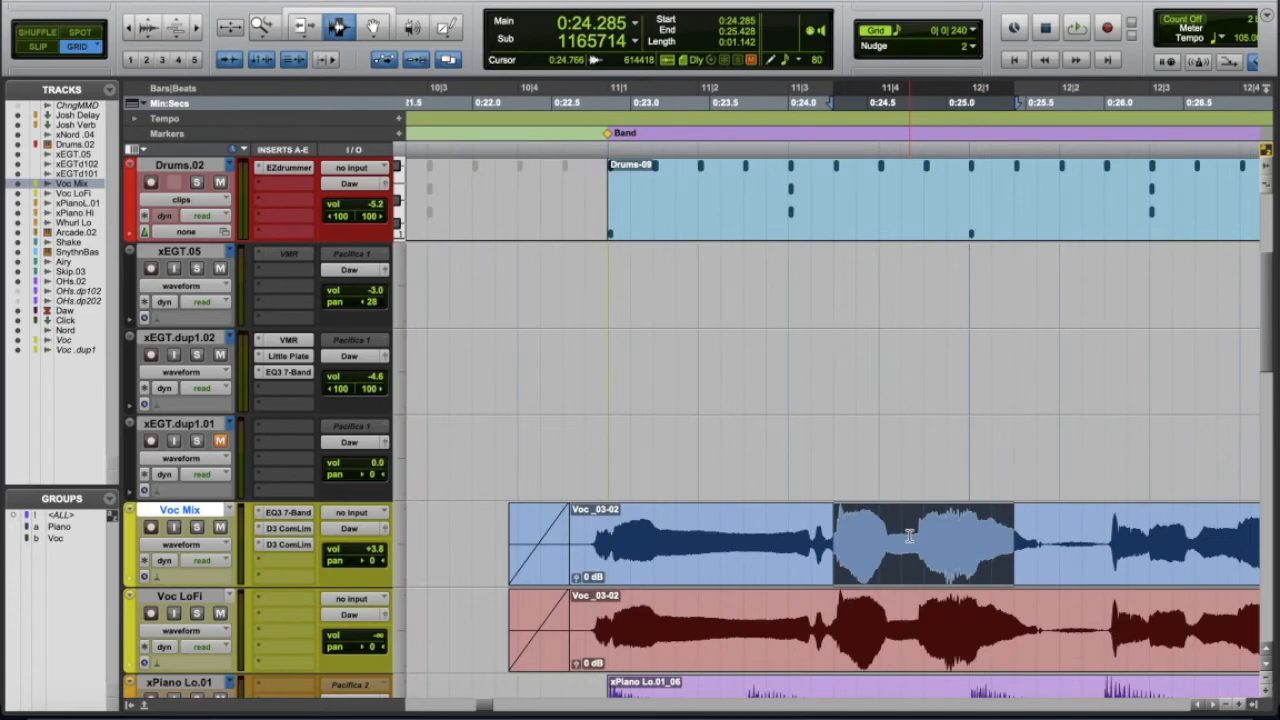
pyautogui.press('r')
pyautogui.click(676, 541)
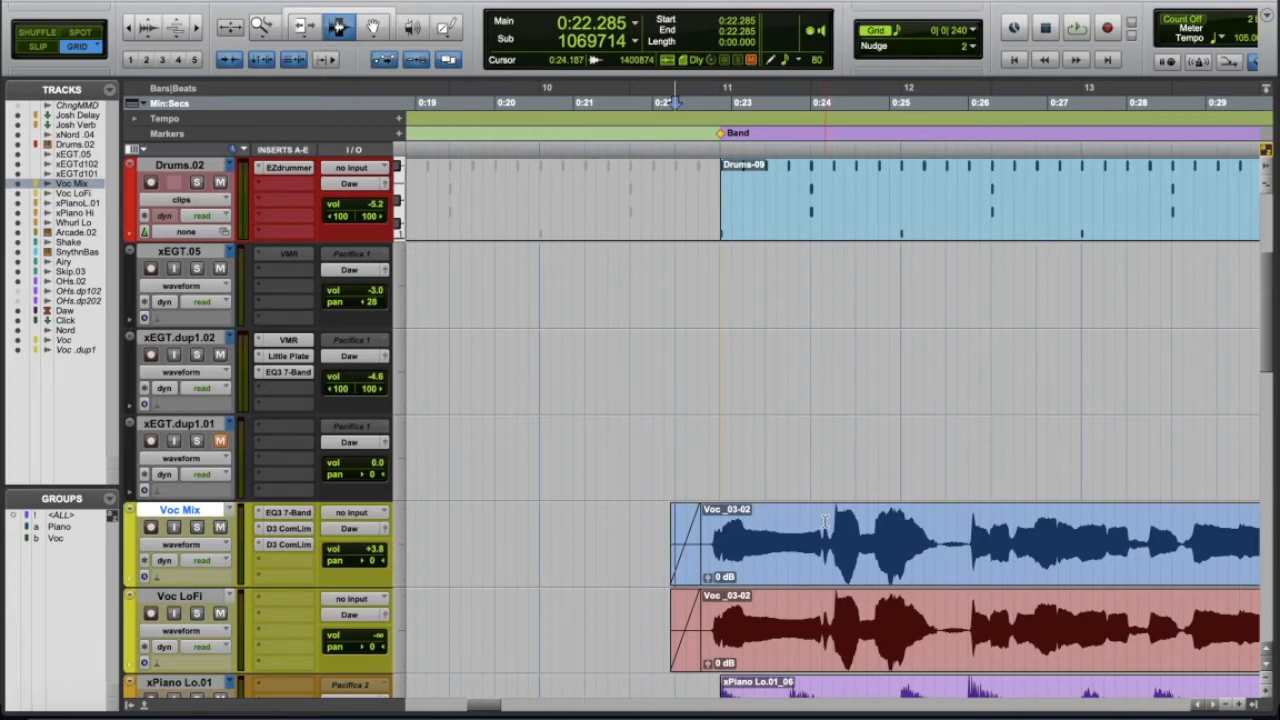
pyautogui.moveTo(833, 522); pyautogui.dragTo(944, 530)
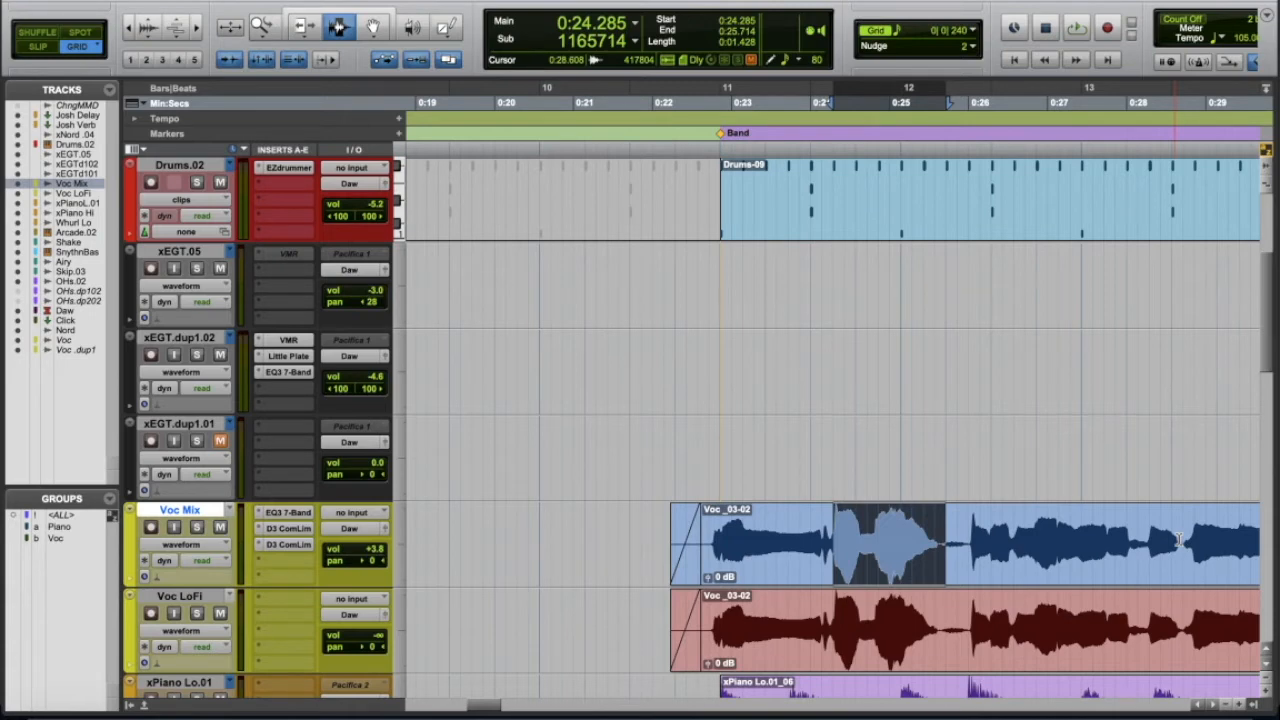
pyautogui.click(712, 521)
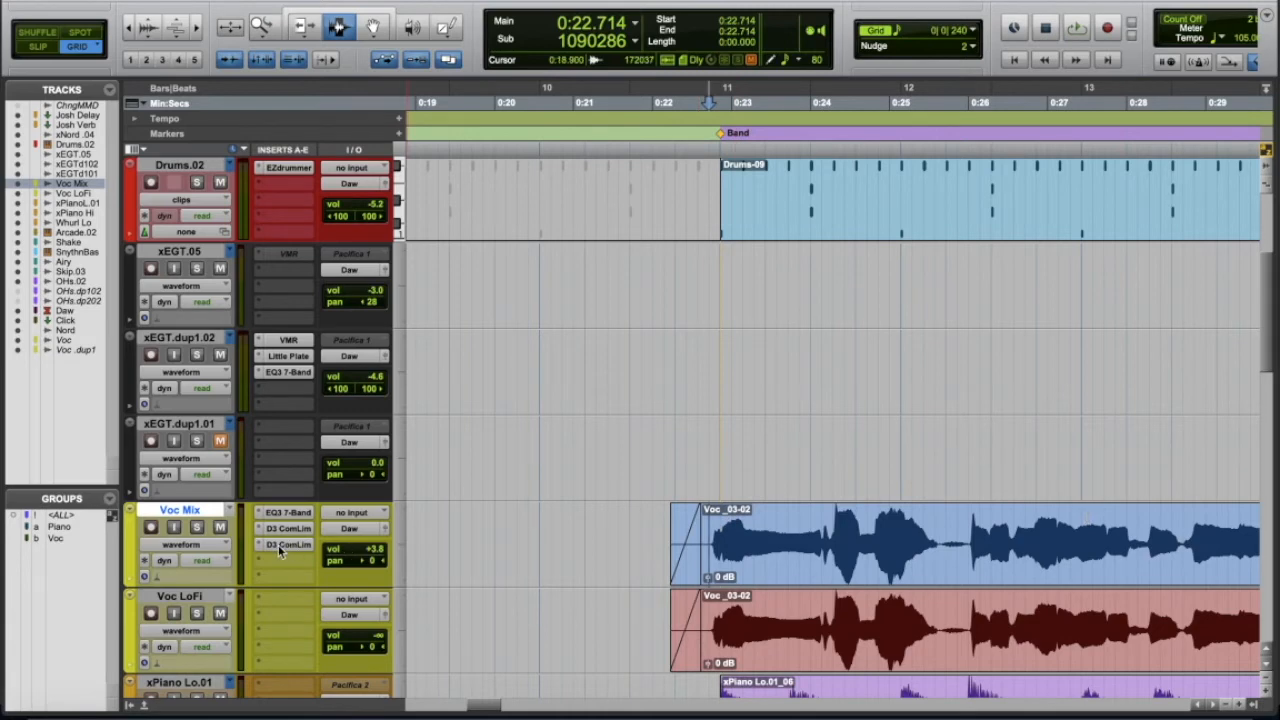
# - Play the vocal and compare its sound with the first Dyn3 Compressor/Limiter bypassed and active
pyautogui.press('space')
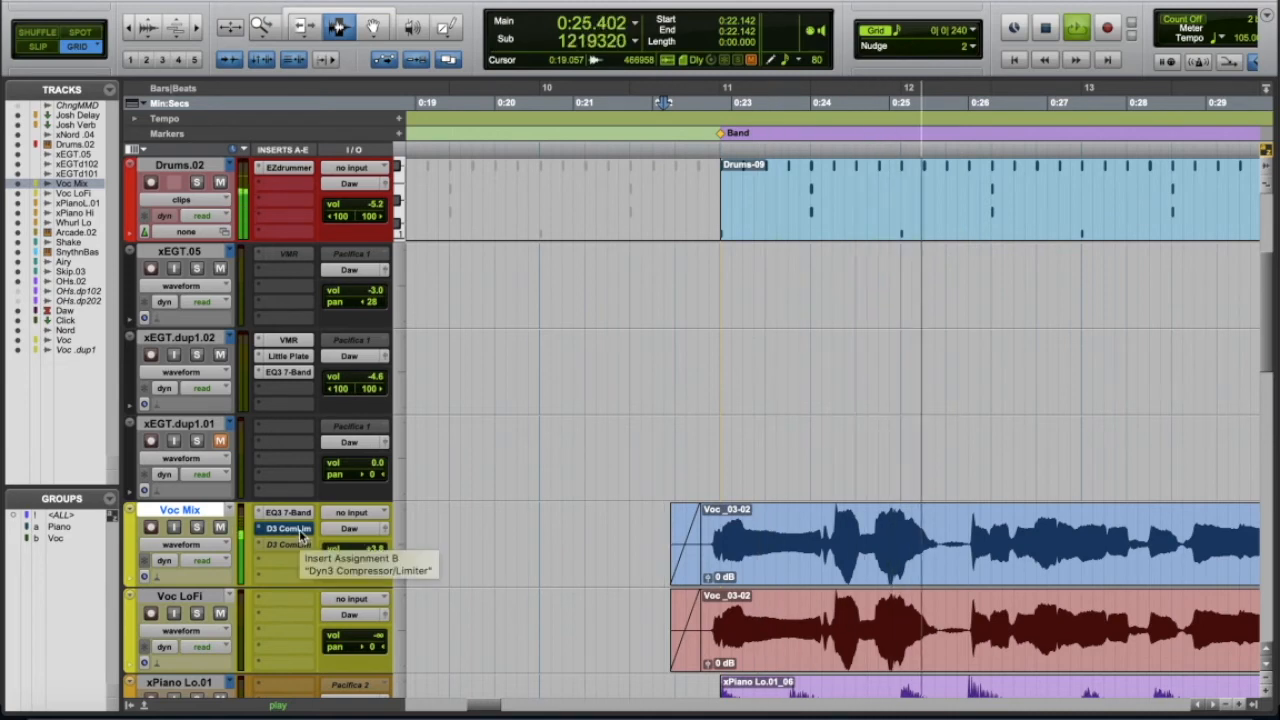
pyautogui.click(288, 528)
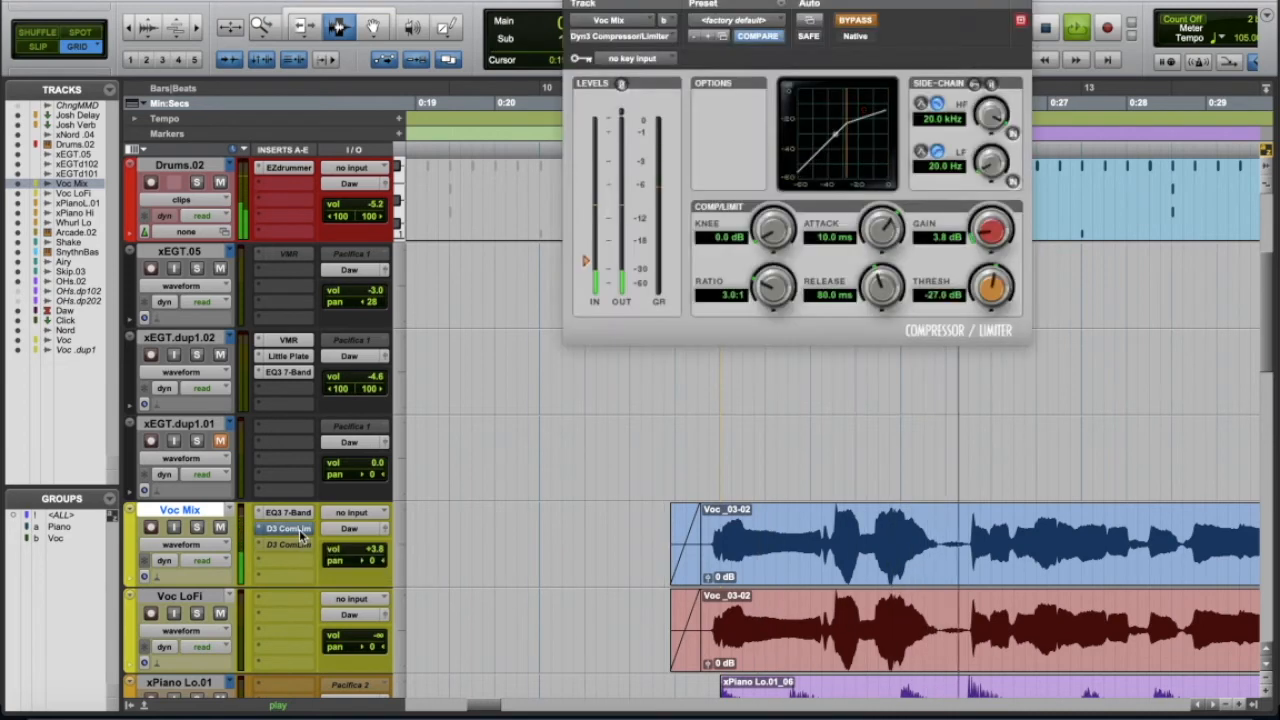
pyautogui.click(855, 21)
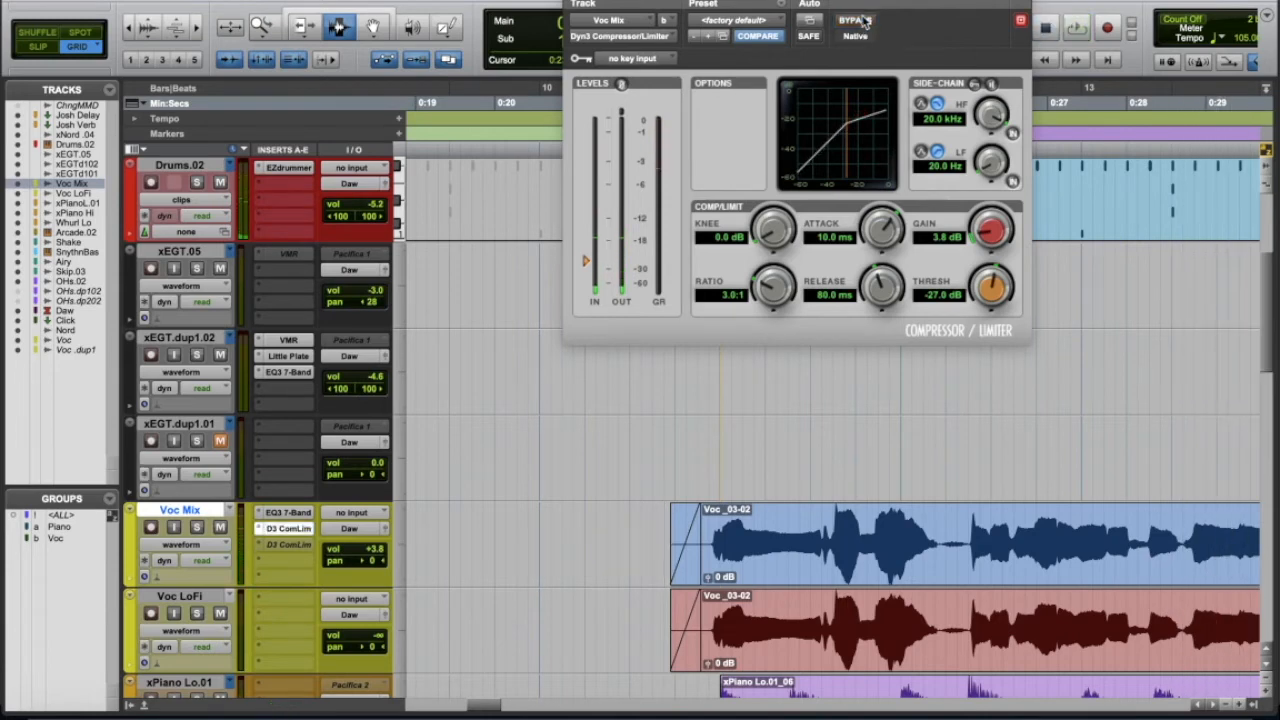
pyautogui.press('space')
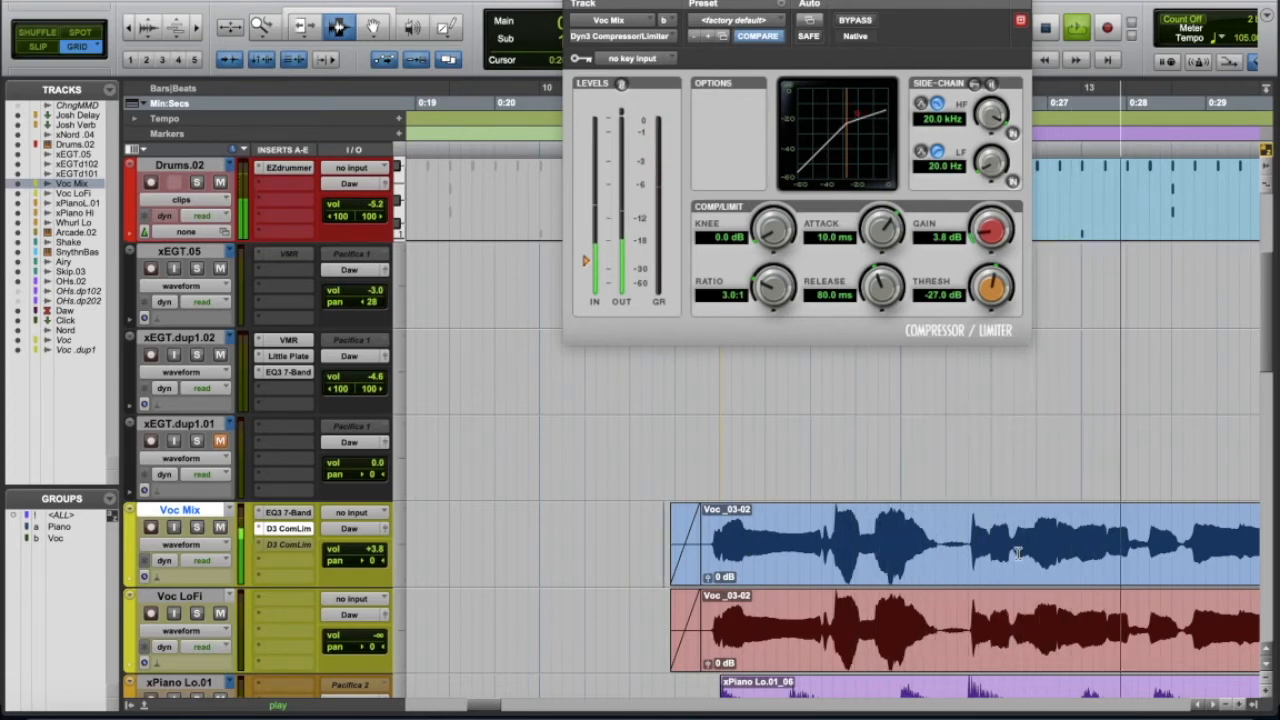
pyautogui.press('space')
# - Select the quieter Voc Mix passage after the loud words and audition it with the first compressor bypassed and active
pyautogui.click(967, 545)
pyautogui.moveTo(967, 545); pyautogui.dragTo(1249, 570)
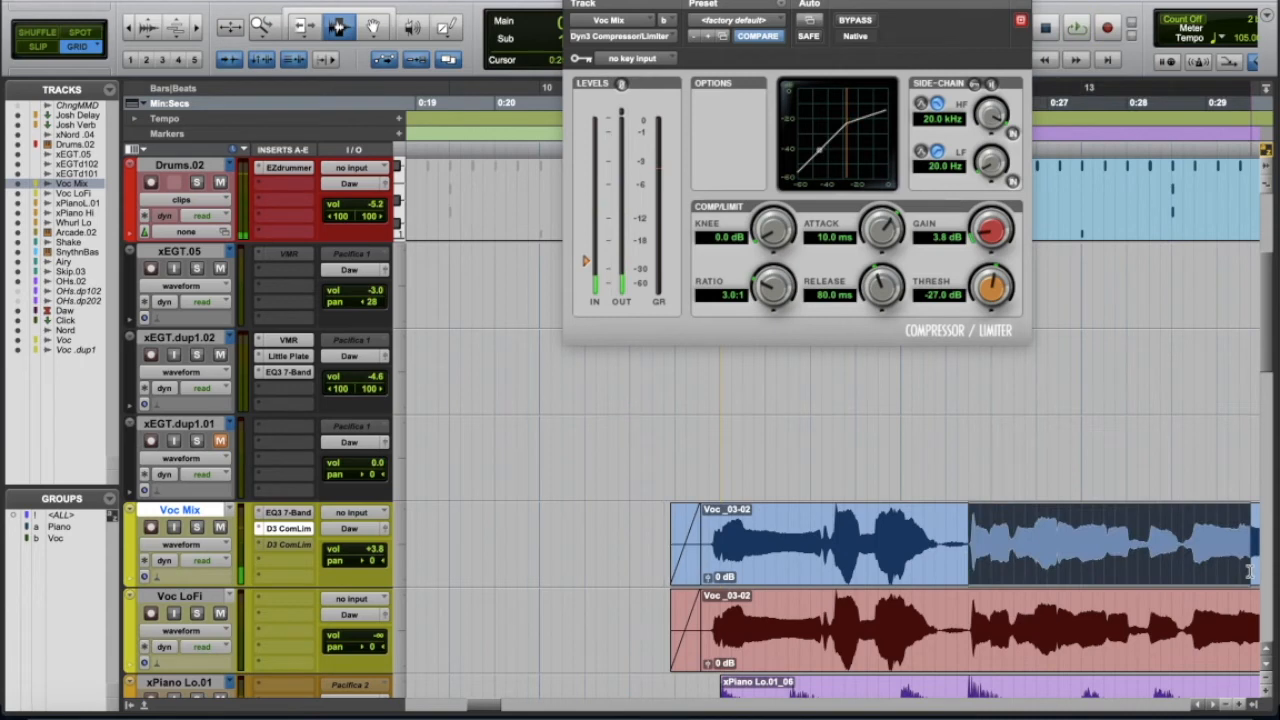
pyautogui.click(856, 21)
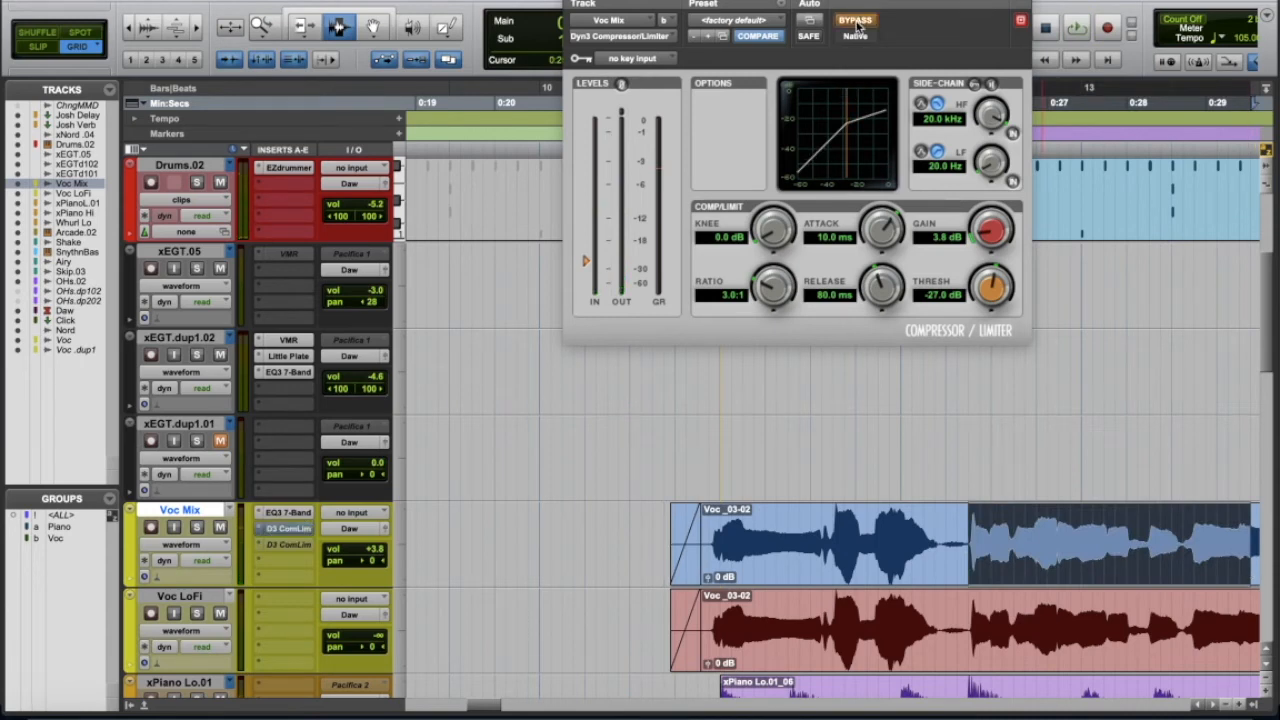
pyautogui.press('space')
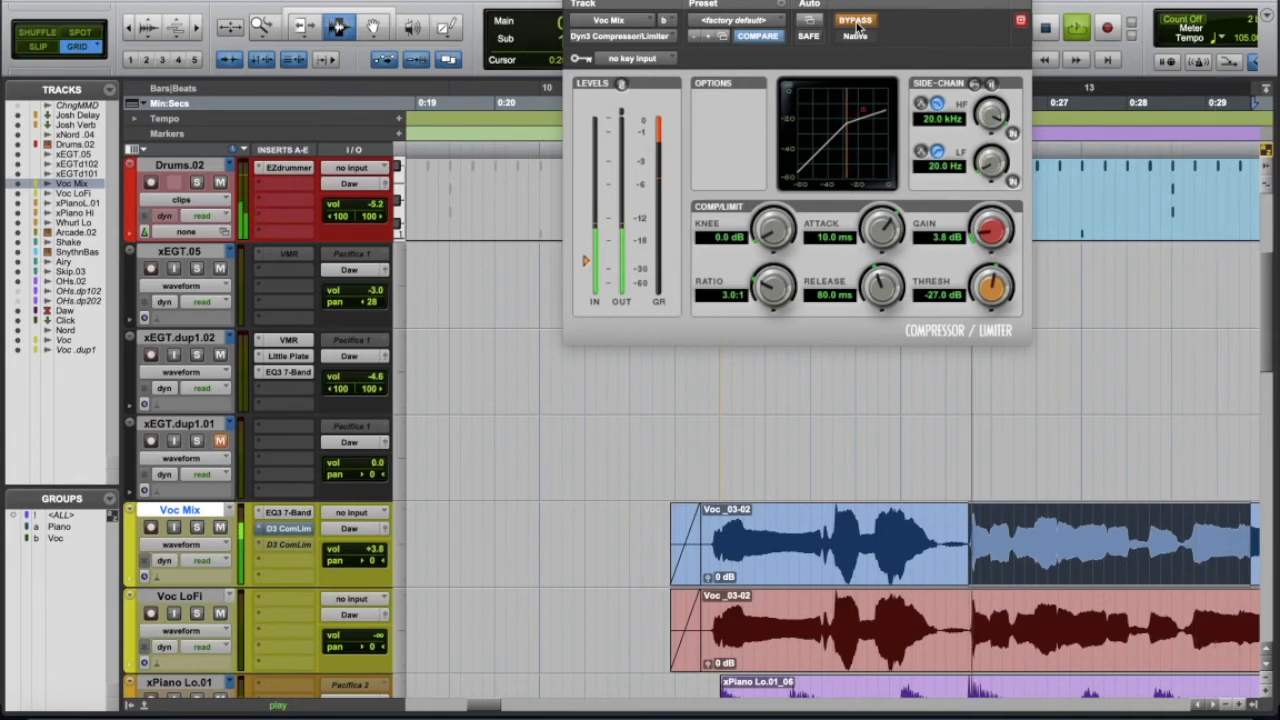
pyautogui.press('space')
pyautogui.click(857, 21)
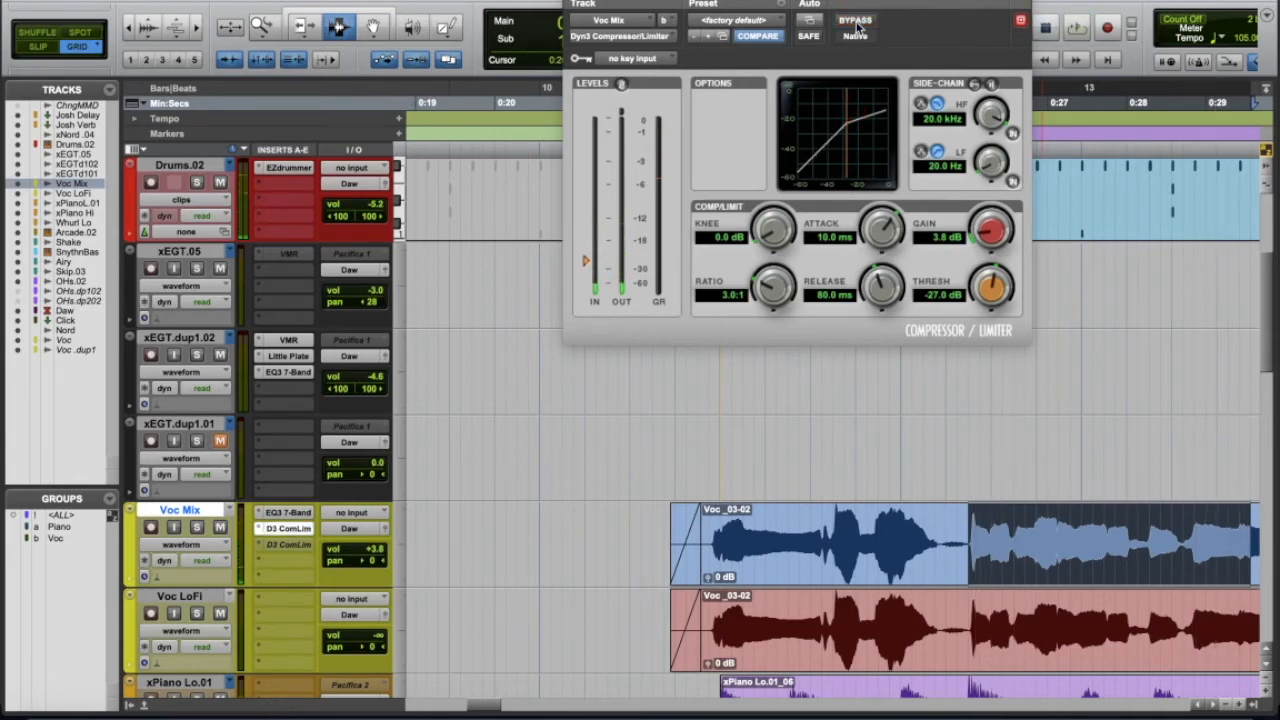
pyautogui.press('space')
# - Extend the selection to the phrase's end, open the second Voc Mix compressor and set its threshold to about -19.8 dB during playback
pyautogui.press('r')
pyautogui.keyDown('shift'); pyautogui.click(1083, 556); pyautogui.keyUp('shift')
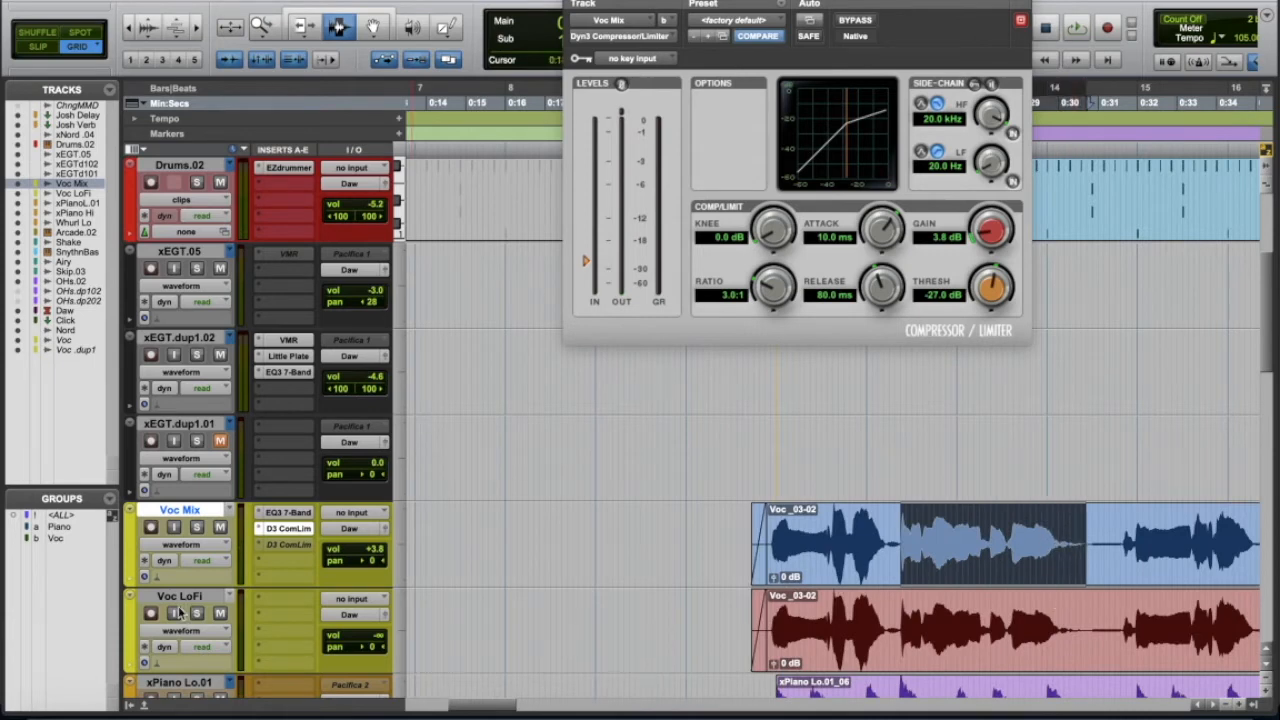
pyautogui.click(277, 546)
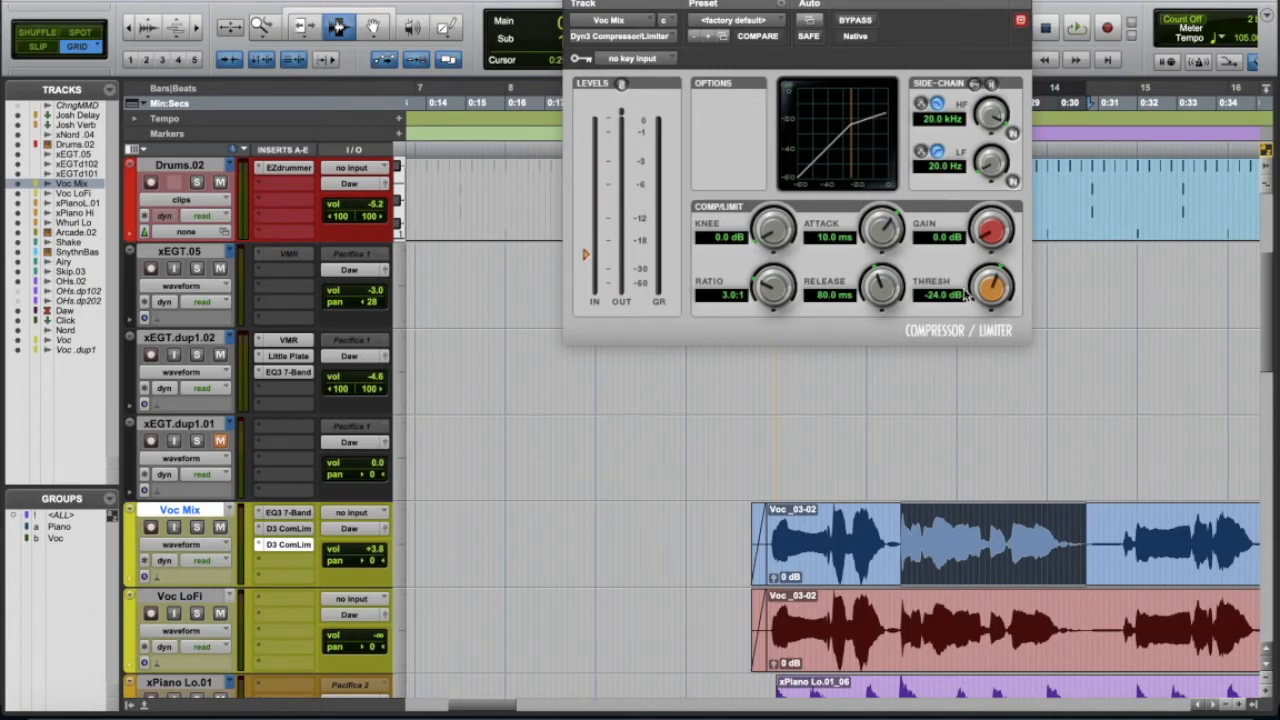
pyautogui.moveTo(988, 291)
pyautogui.mouseDown()
pyautogui.moveTo(1002, 249)
pyautogui.moveTo(985, 343)
pyautogui.moveTo(987, 303)
pyautogui.mouseUp()
pyautogui.press('space')
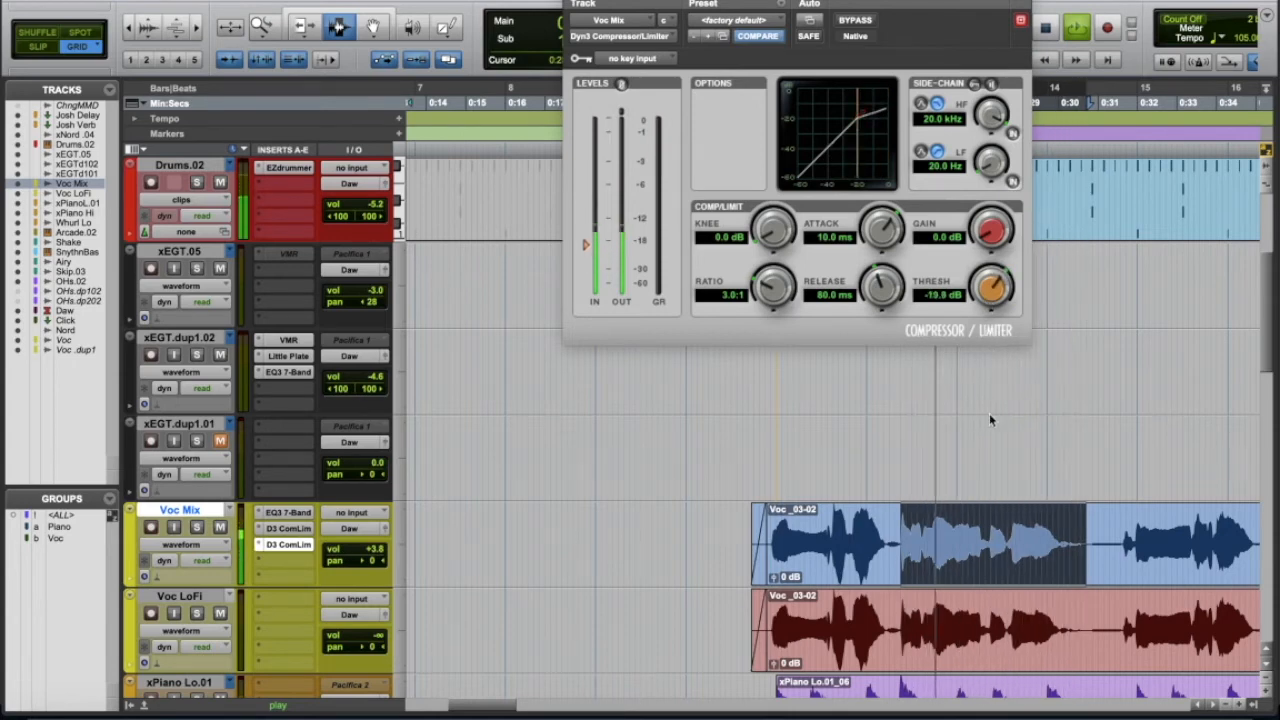
pyautogui.press('space')
# - Play from just before the vocal clip and set the second compressor's threshold to -24.6 dB and make-up gain to 3.2 dB
pyautogui.keyDown('shift'); pyautogui.click(758, 531); pyautogui.keyUp('shift')
pyautogui.click(746, 530)
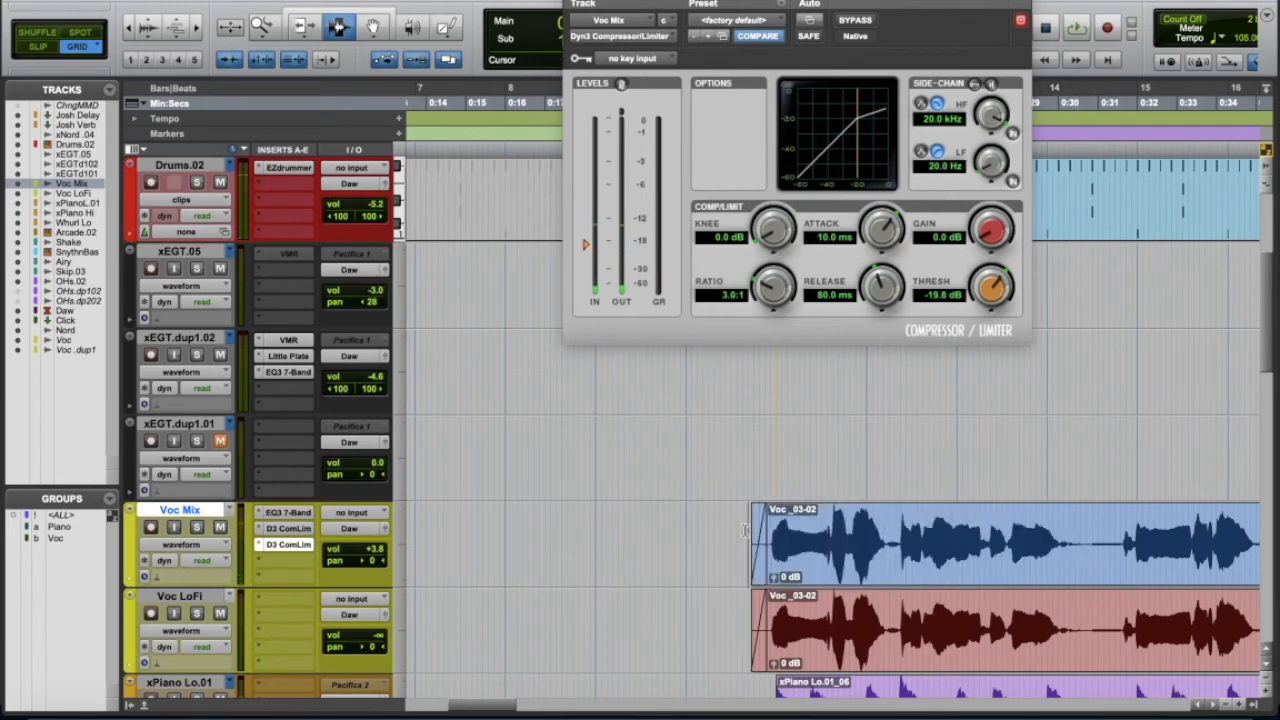
pyautogui.press('space')
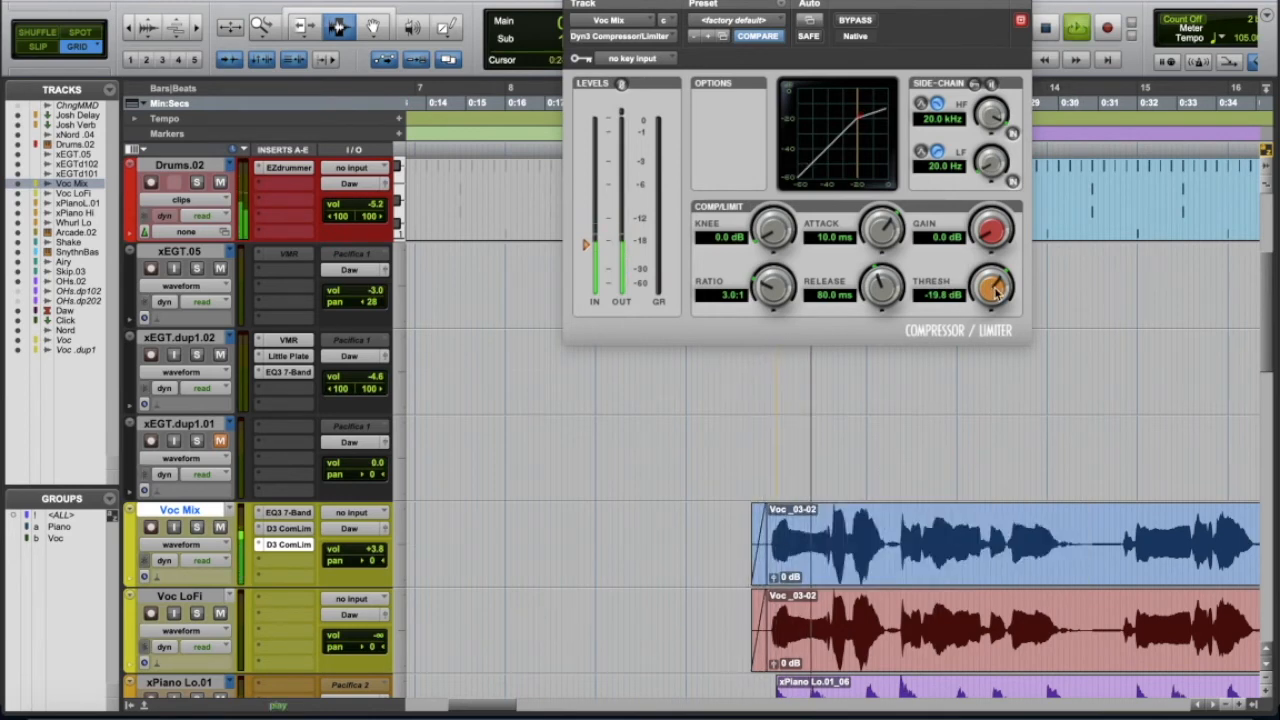
pyautogui.moveTo(995, 290); pyautogui.dragTo(993, 300)
pyautogui.moveTo(996, 222); pyautogui.dragTo(998, 207)
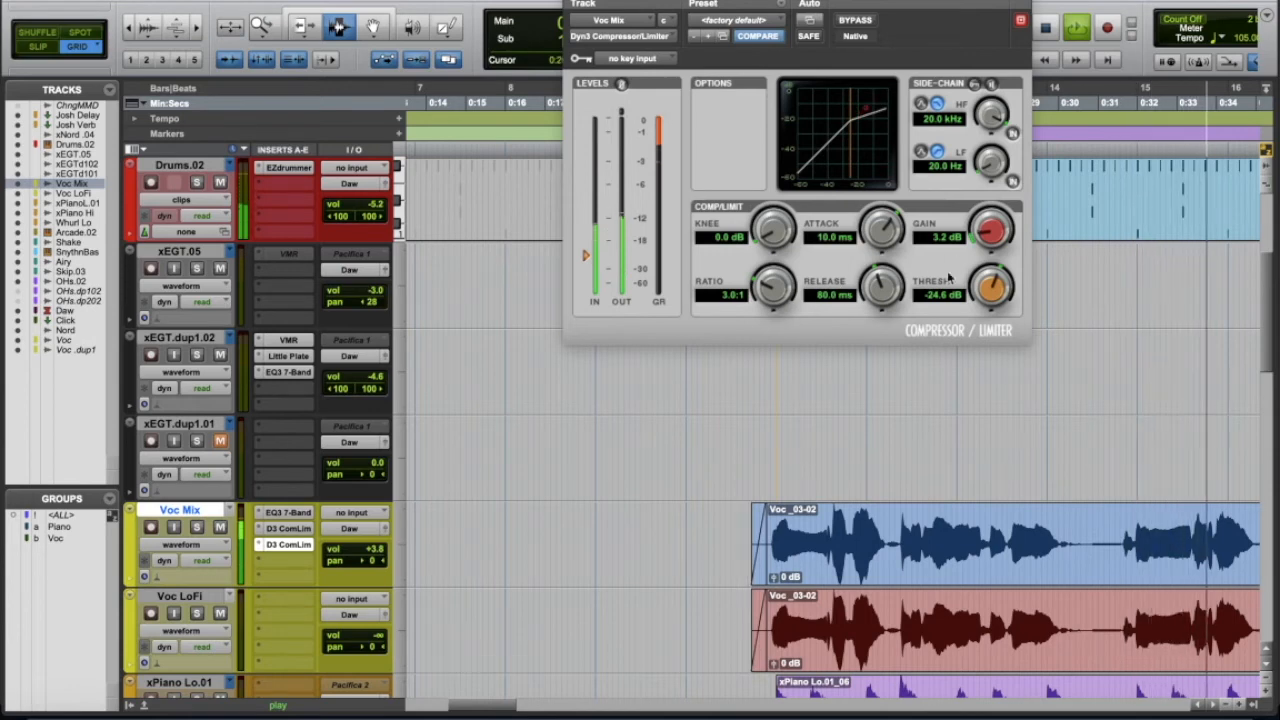
pyautogui.press('space')
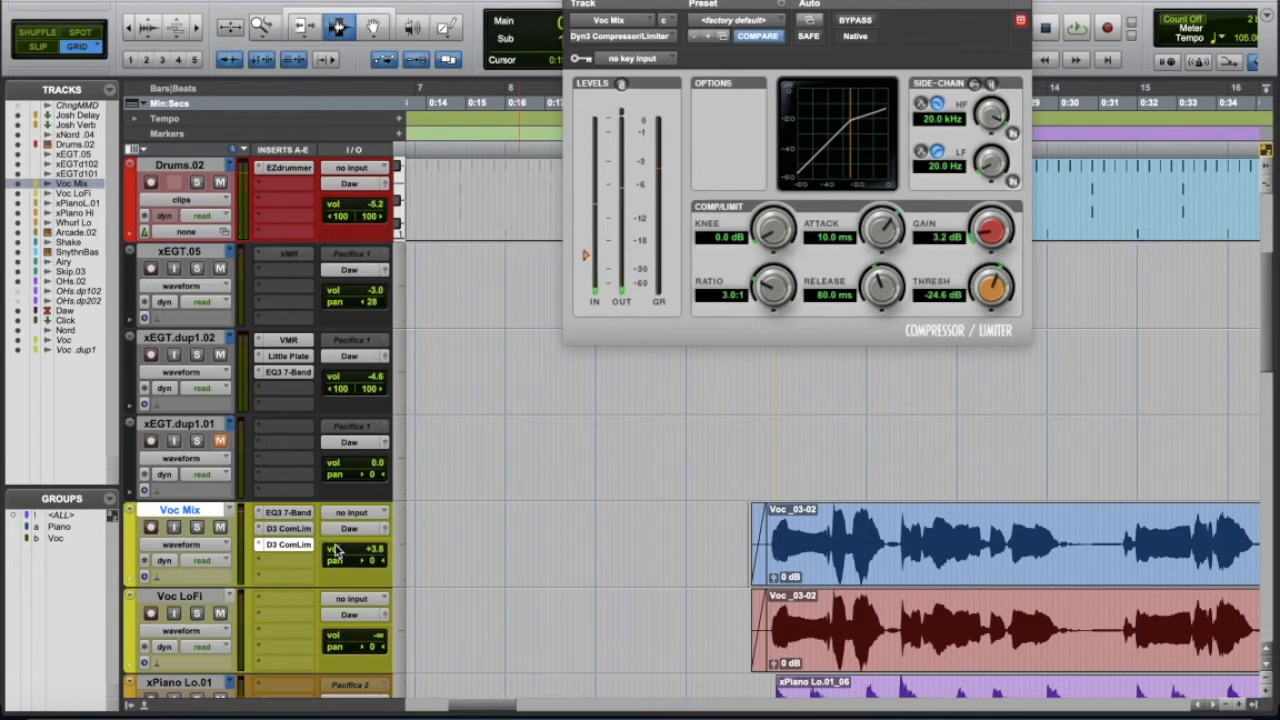
# - Compare the vocal with the second compressor bypassed and active while viewing the Mix window meters, and close the compressor
pyautogui.keyDown('super'); pyautogui.click(300, 548); pyautogui.keyUp('super')
pyautogui.press('space')
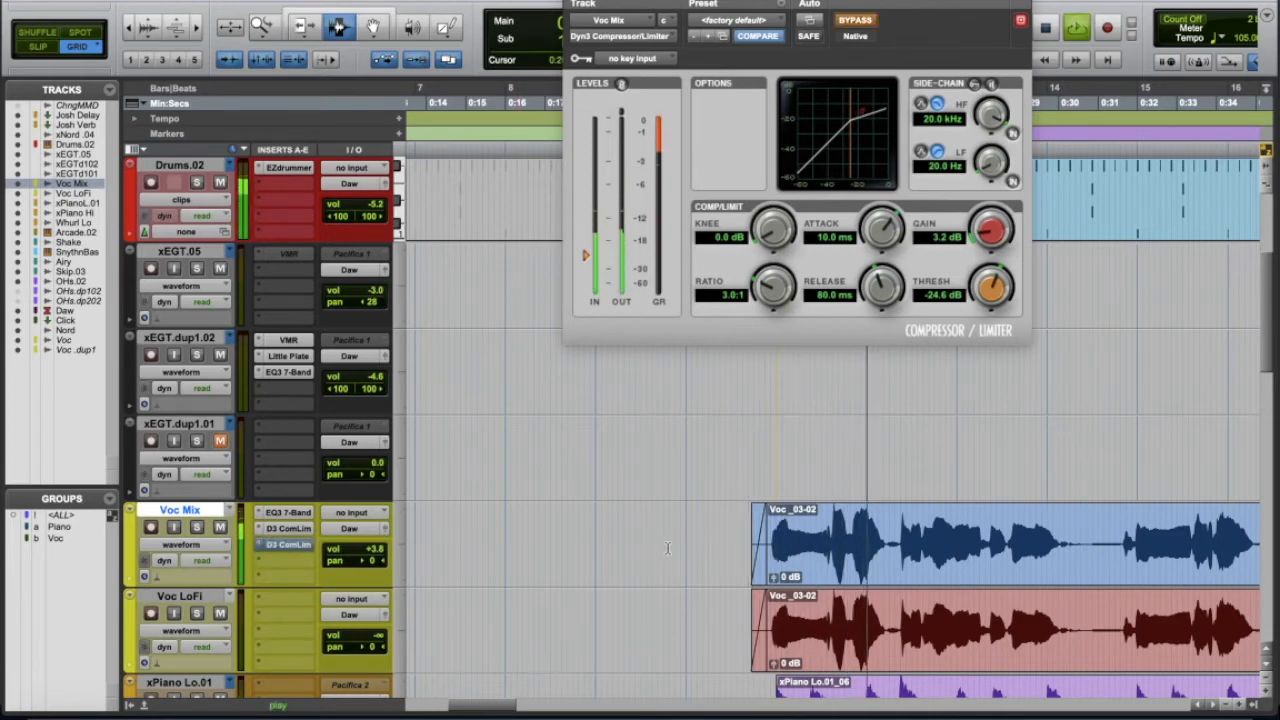
pyautogui.press('super+equal')
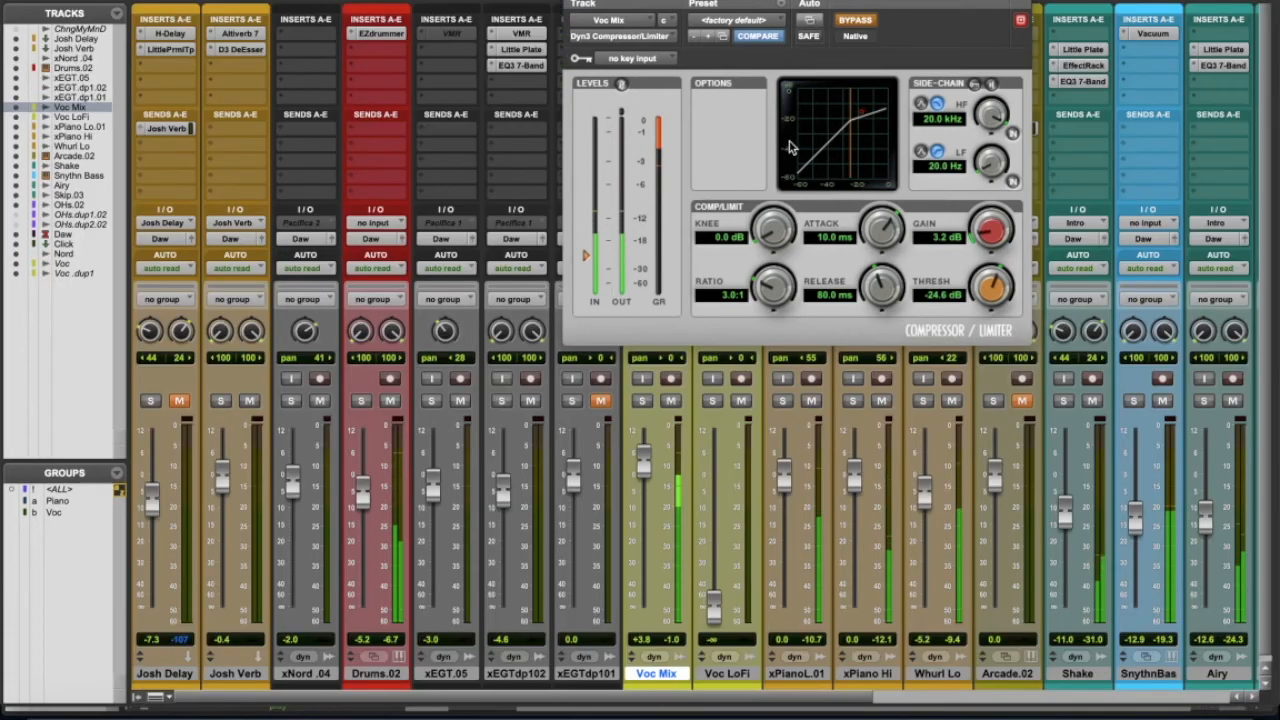
pyautogui.click(858, 21)
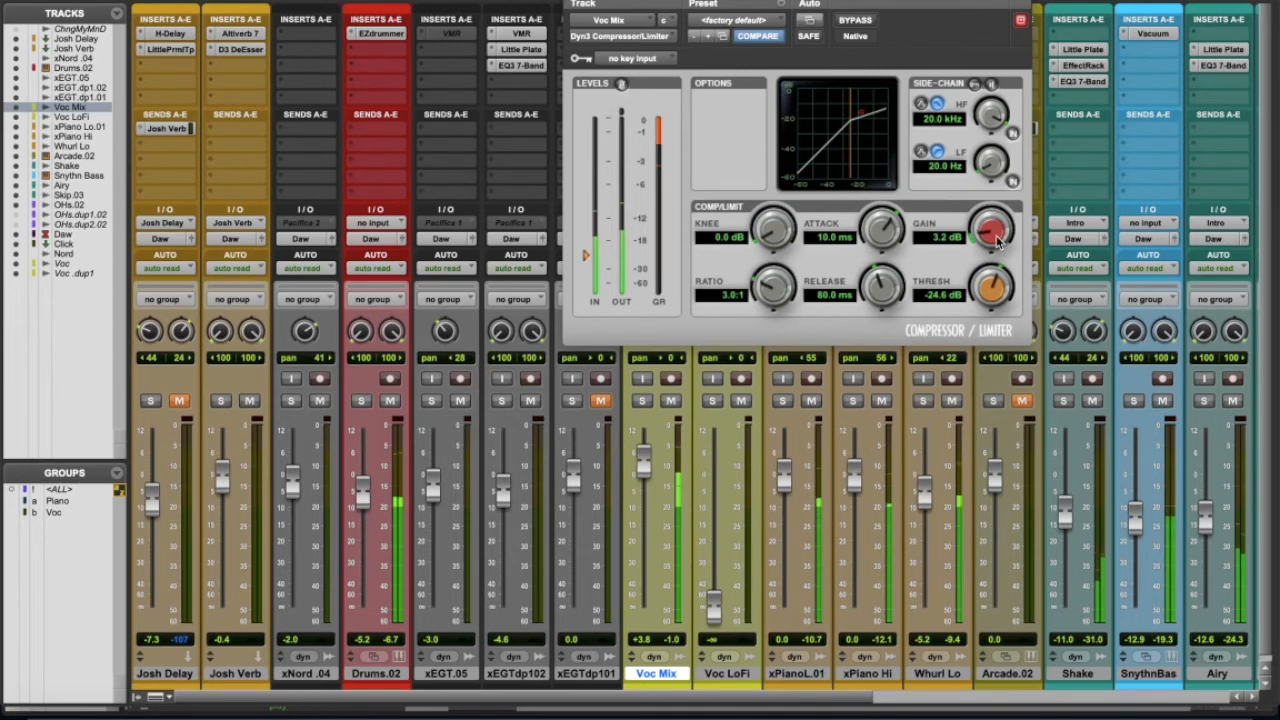
pyautogui.click(572, 1)
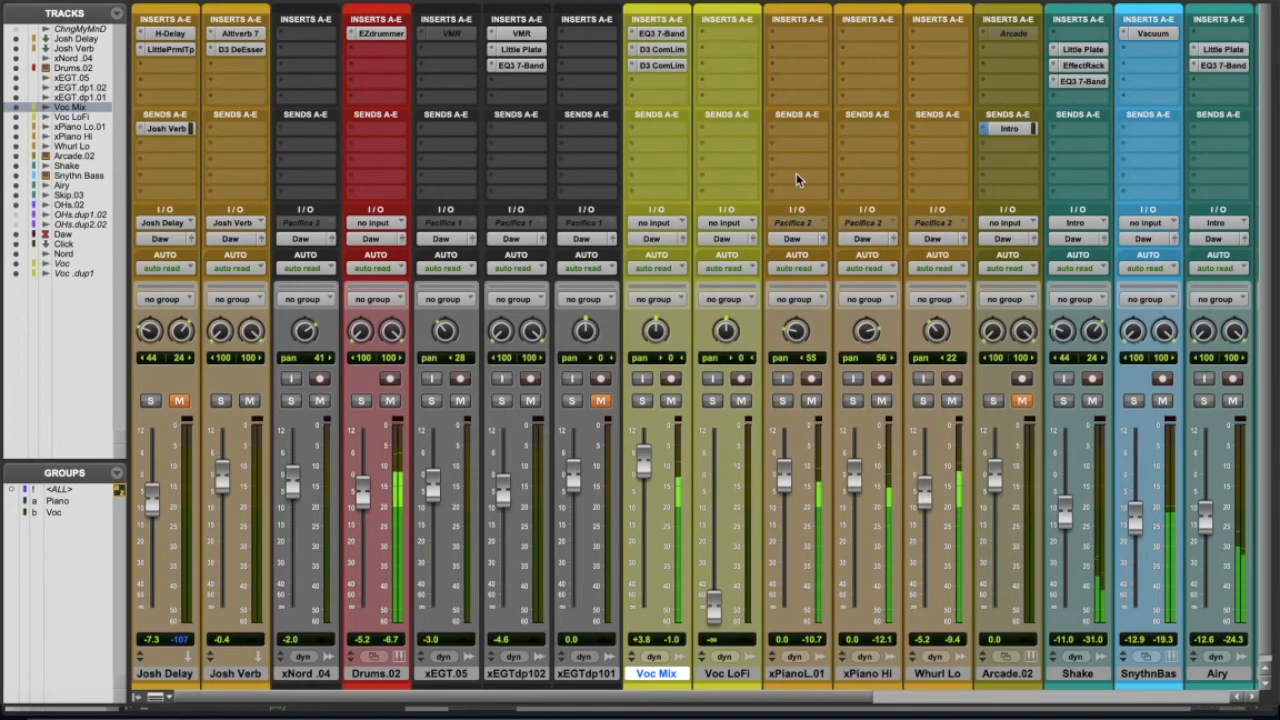
# - Return to the Edit window and play the vocal from the Band marker to check both compressors together
pyautogui.press('super+equal')
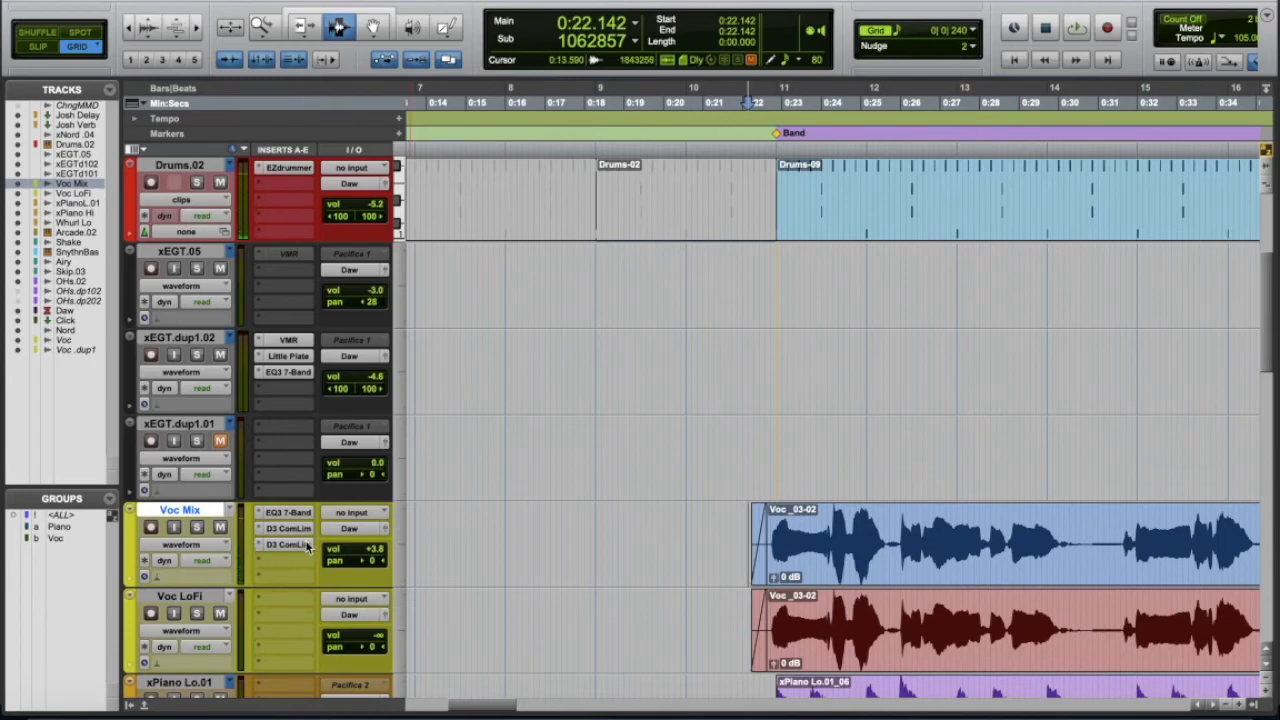
pyautogui.press('space')
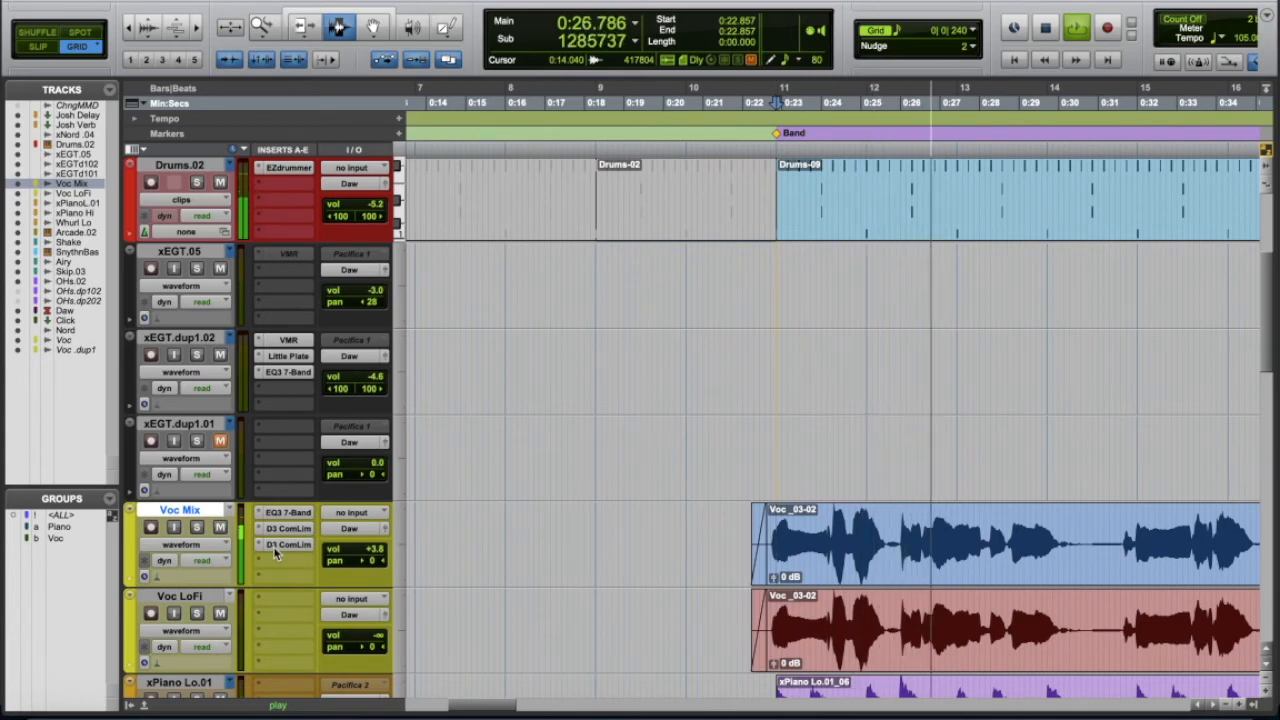
pyautogui.press('space')
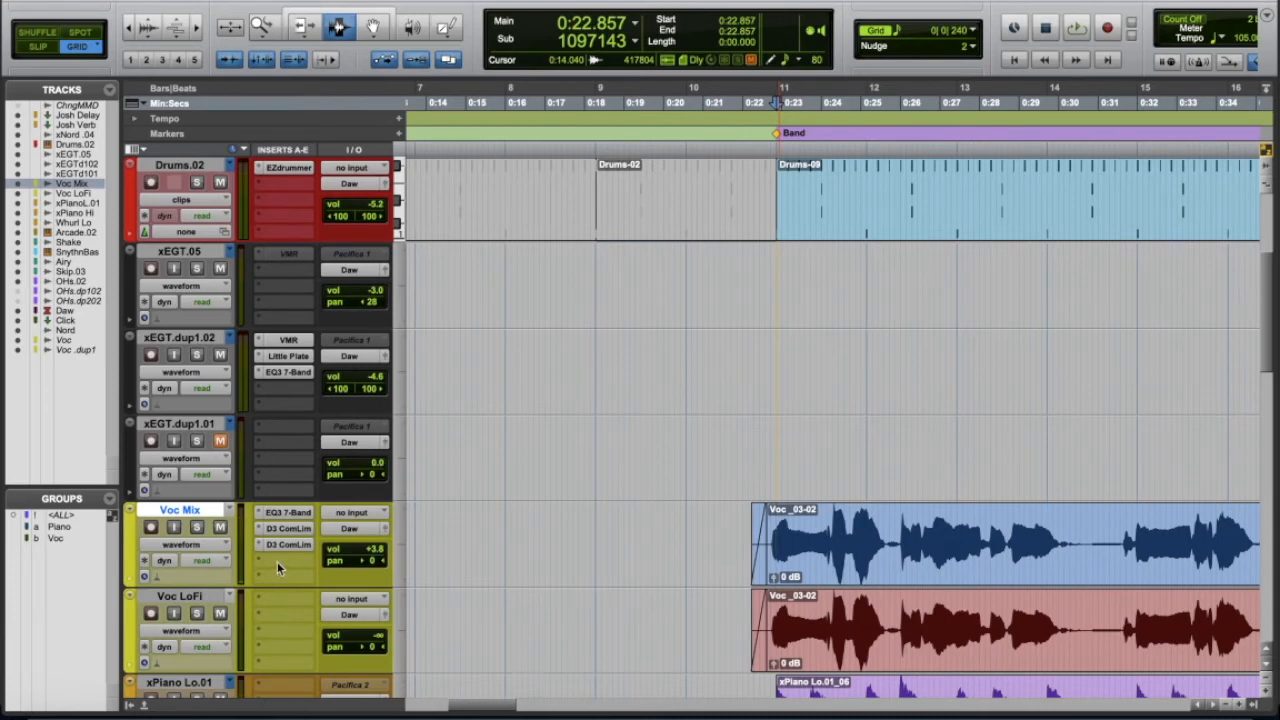
# - Insert a mono Dyn3 De-Esser on Voc Mix after the second compressor
pyautogui.click(256, 561)
pyautogui.moveTo(256, 561)
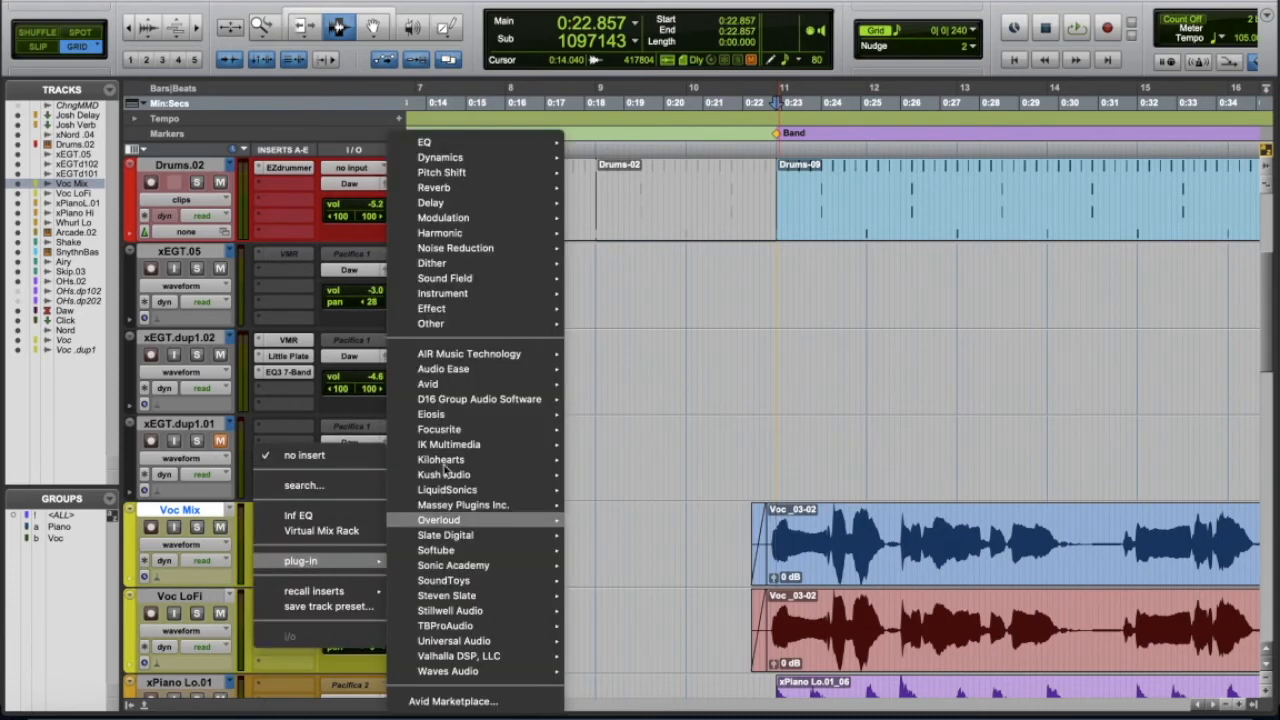
pyautogui.moveTo(511, 155)
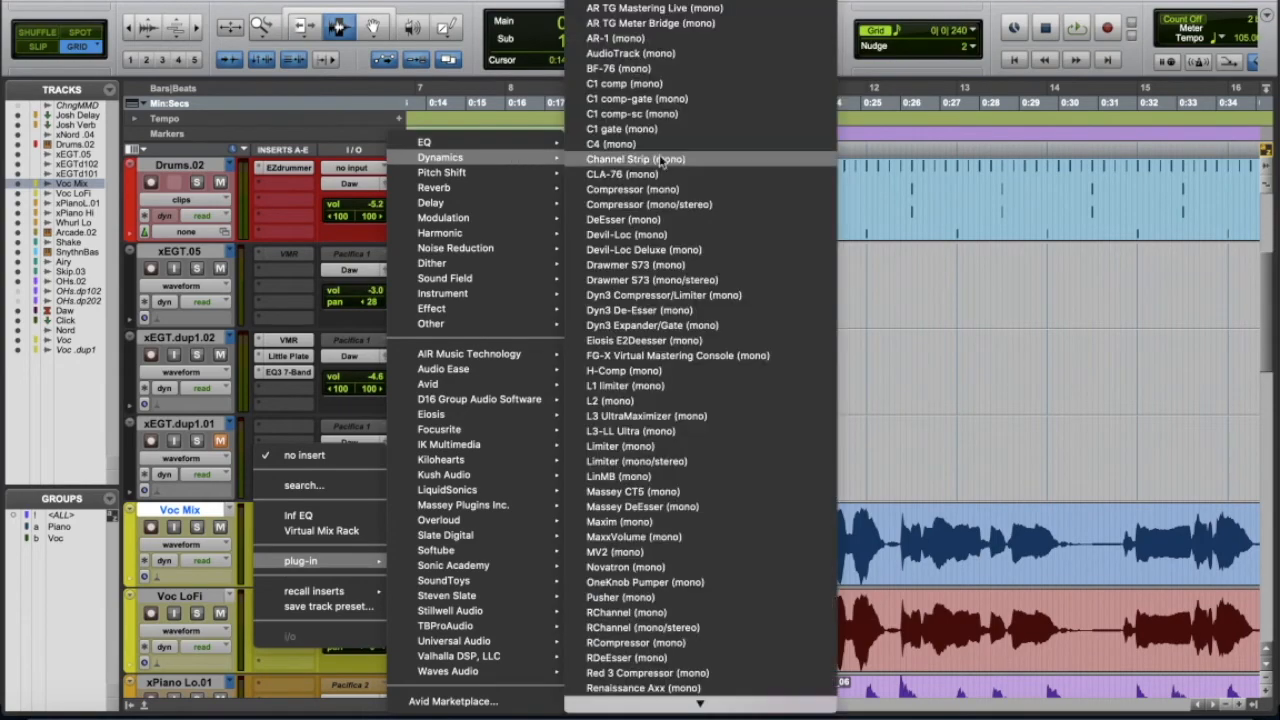
pyautogui.click(737, 217)
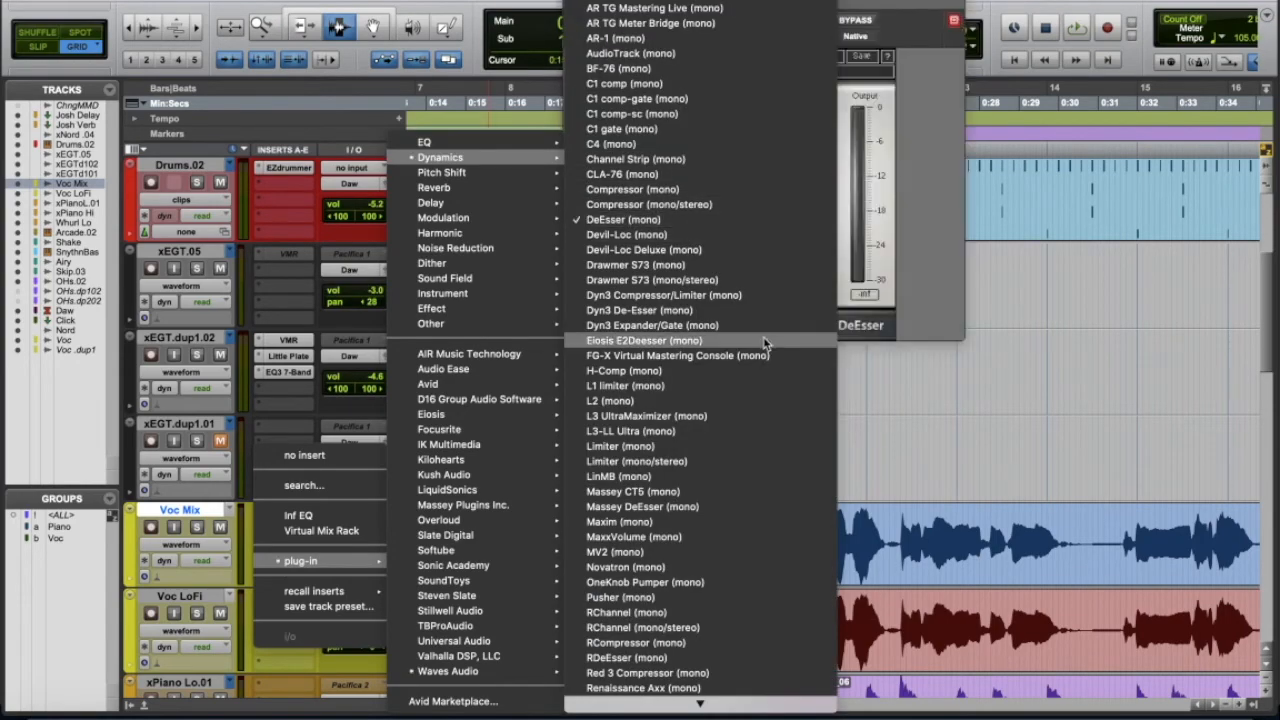
pyautogui.click(763, 310)
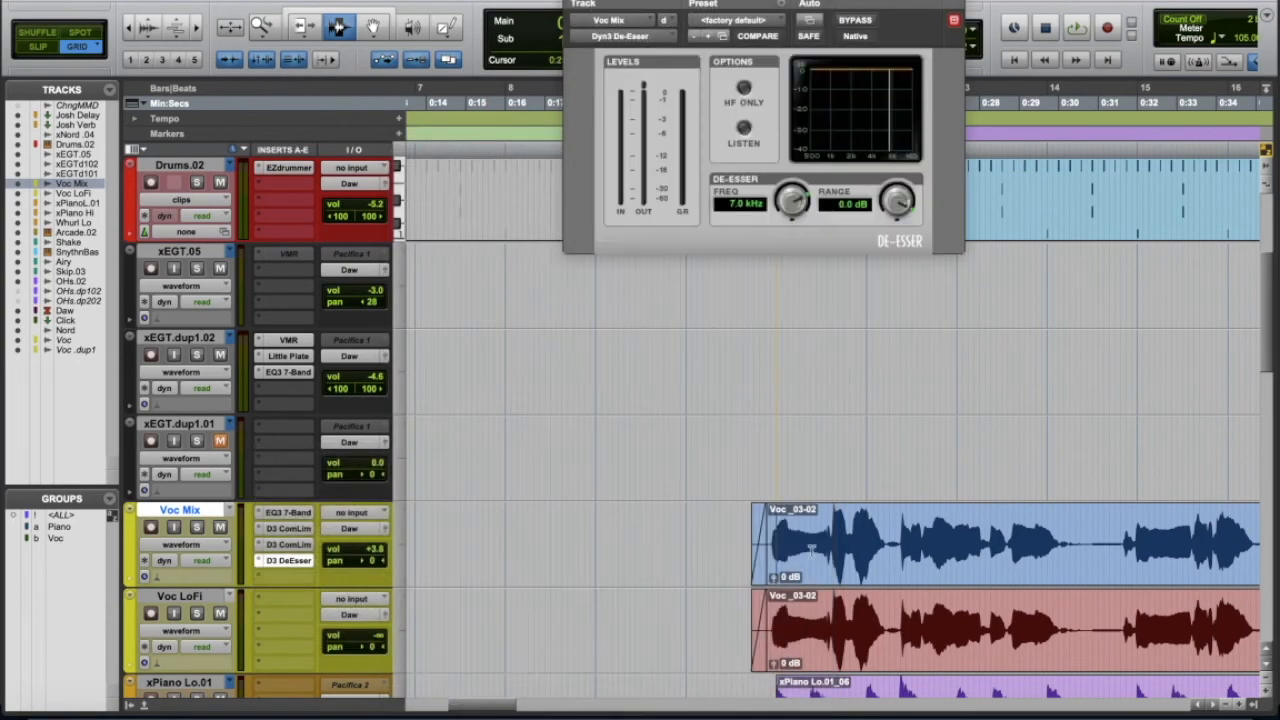
# - Solo the Voc Mix track, start playback and turn on the de-esser's Listen option
pyautogui.click(195, 529)
pyautogui.press('space')
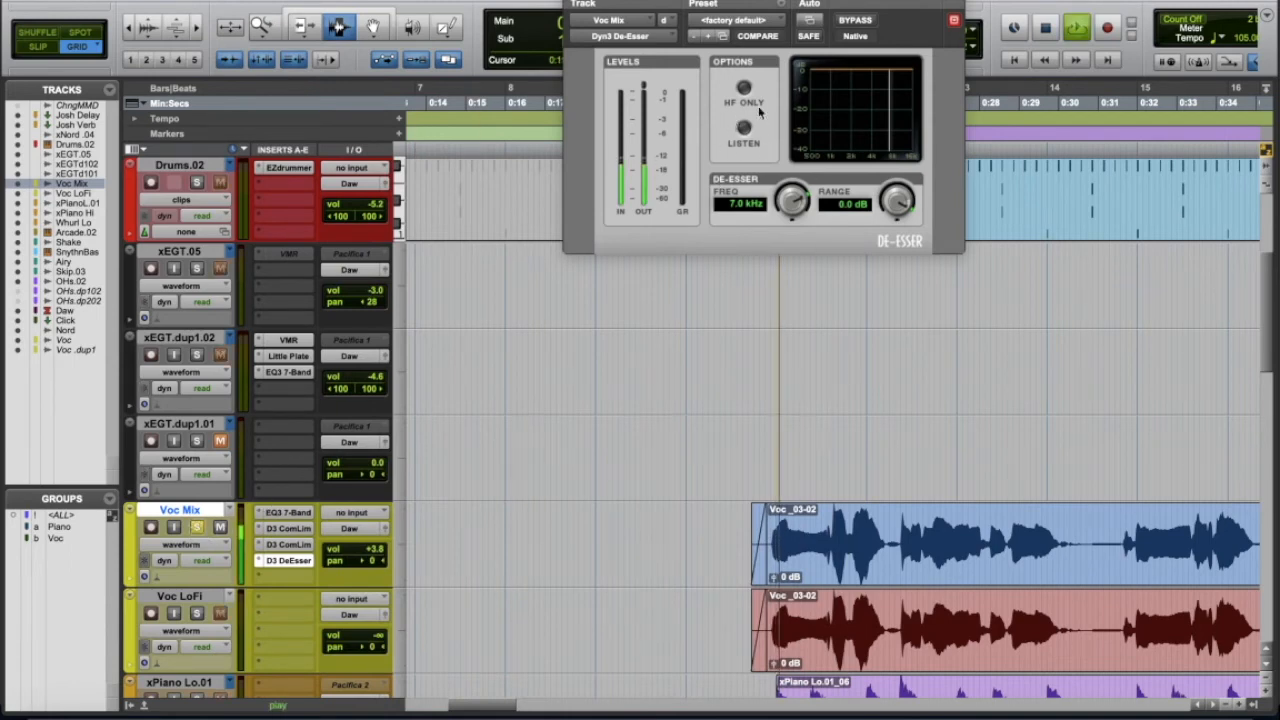
pyautogui.click(744, 128)
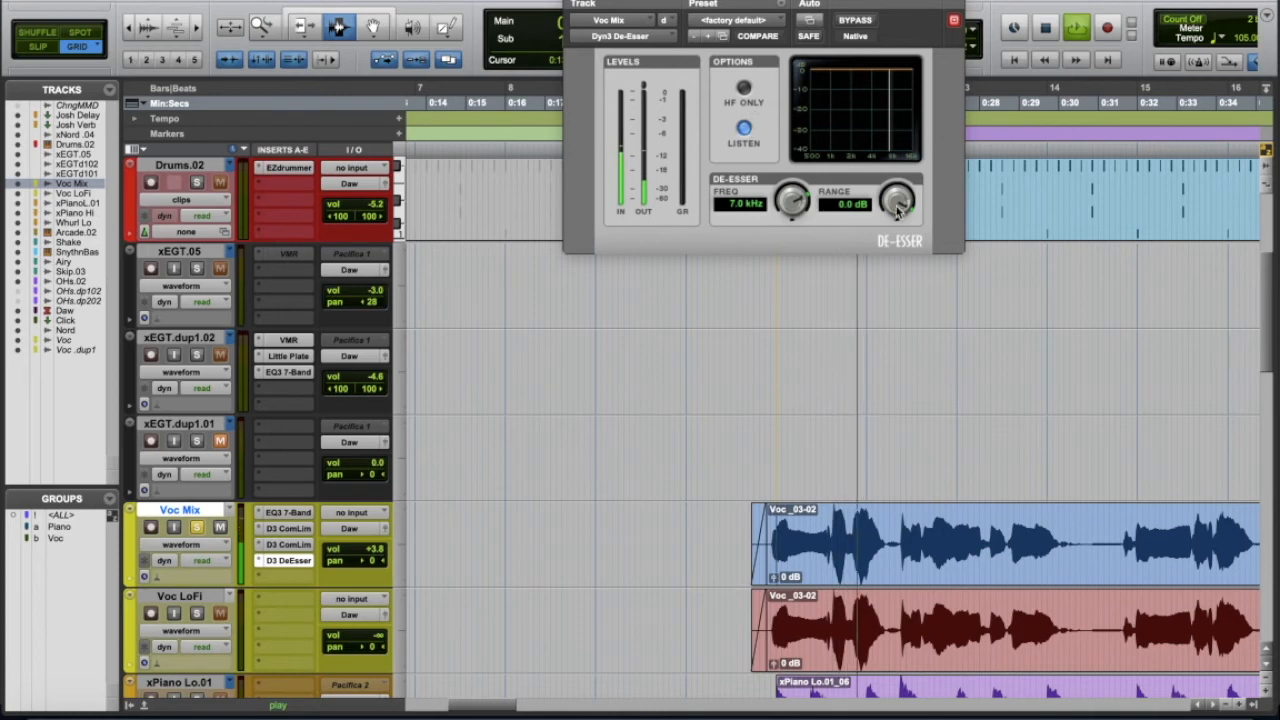
# - Turn on HF Only for the de-esser and set its frequency to 5.3 kHz and range to about -14.6 dB
pyautogui.moveTo(897, 200)
pyautogui.mouseDown()
pyautogui.moveTo(898, 243)
pyautogui.moveTo(898, 205)
pyautogui.mouseUp()
pyautogui.click(744, 88)
pyautogui.moveTo(791, 199)
pyautogui.mouseDown()
pyautogui.moveTo(787, 254)
pyautogui.moveTo(798, 250)
pyautogui.mouseUp()
pyautogui.moveTo(913, 195); pyautogui.dragTo(908, 243)
pyautogui.moveTo(792, 199)
pyautogui.mouseDown()
pyautogui.moveTo(787, 222)
pyautogui.moveTo(791, 195)
pyautogui.moveTo(840, 206)
pyautogui.moveTo(800, 233)
pyautogui.moveTo(826, 206)
pyautogui.mouseUp()
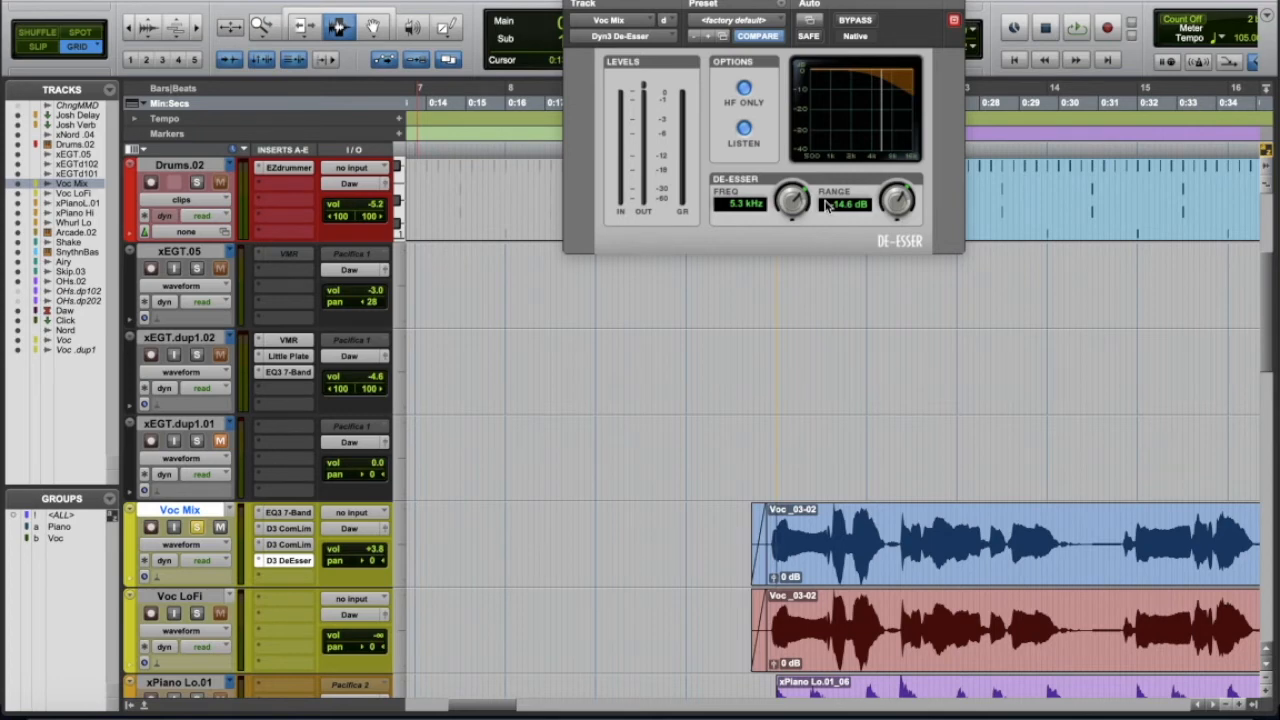
# - Reset the de-esser's range to 0.0 dB, restart playback and turn off Listen
pyautogui.moveTo(890, 200); pyautogui.dragTo(897, 203)
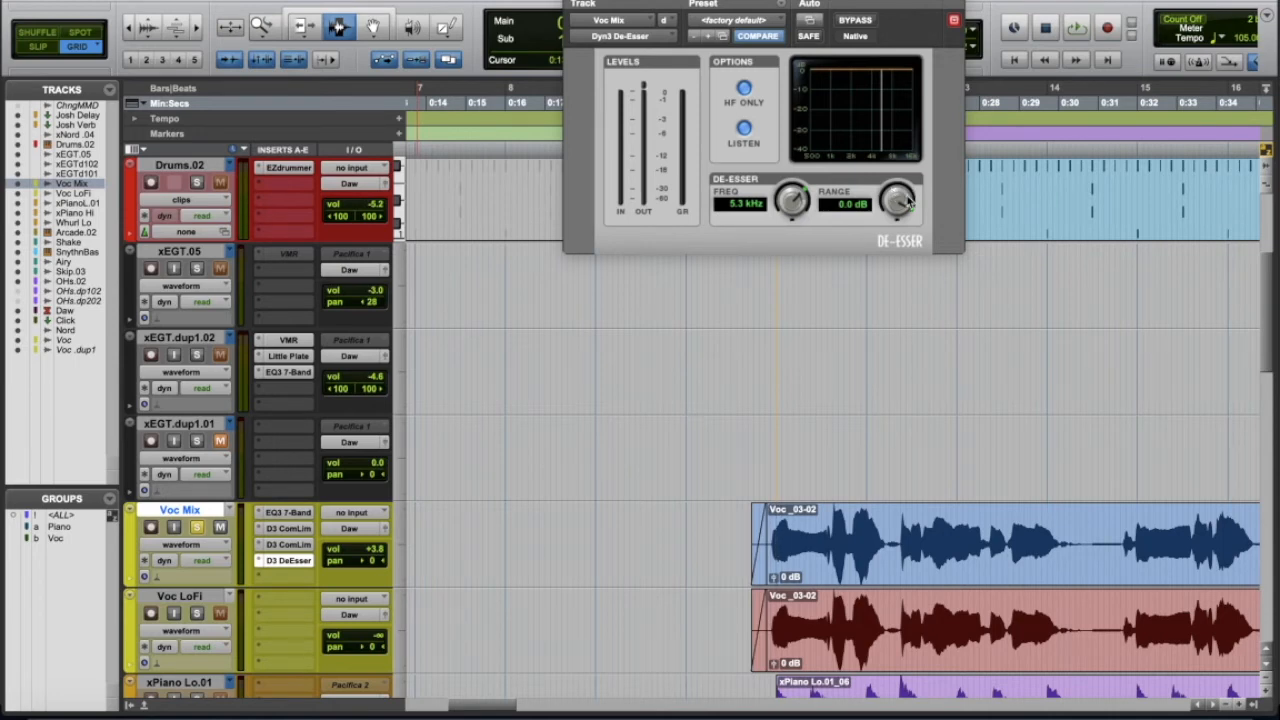
pyautogui.press('space')
pyautogui.click(743, 128)
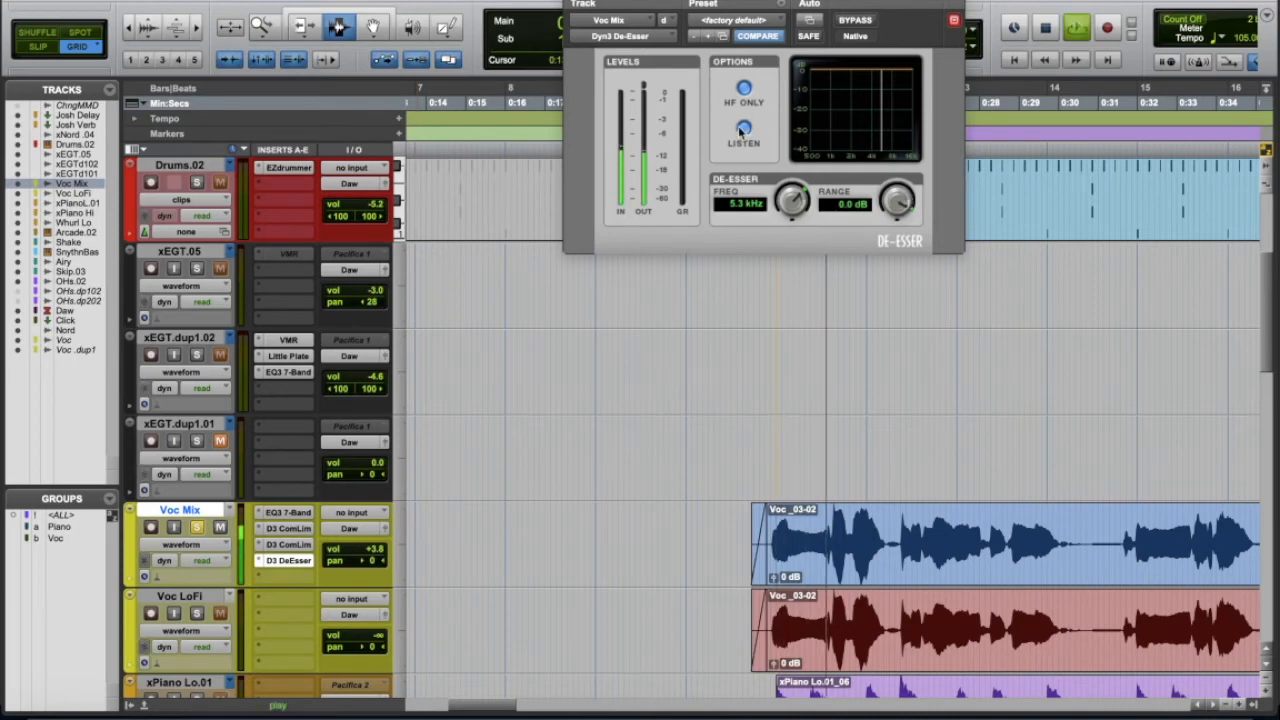
# - Set the de-esser's range to -7.7 dB, dismiss the error message and unsolo Voc Mix
pyautogui.moveTo(897, 200); pyautogui.dragTo(891, 229)
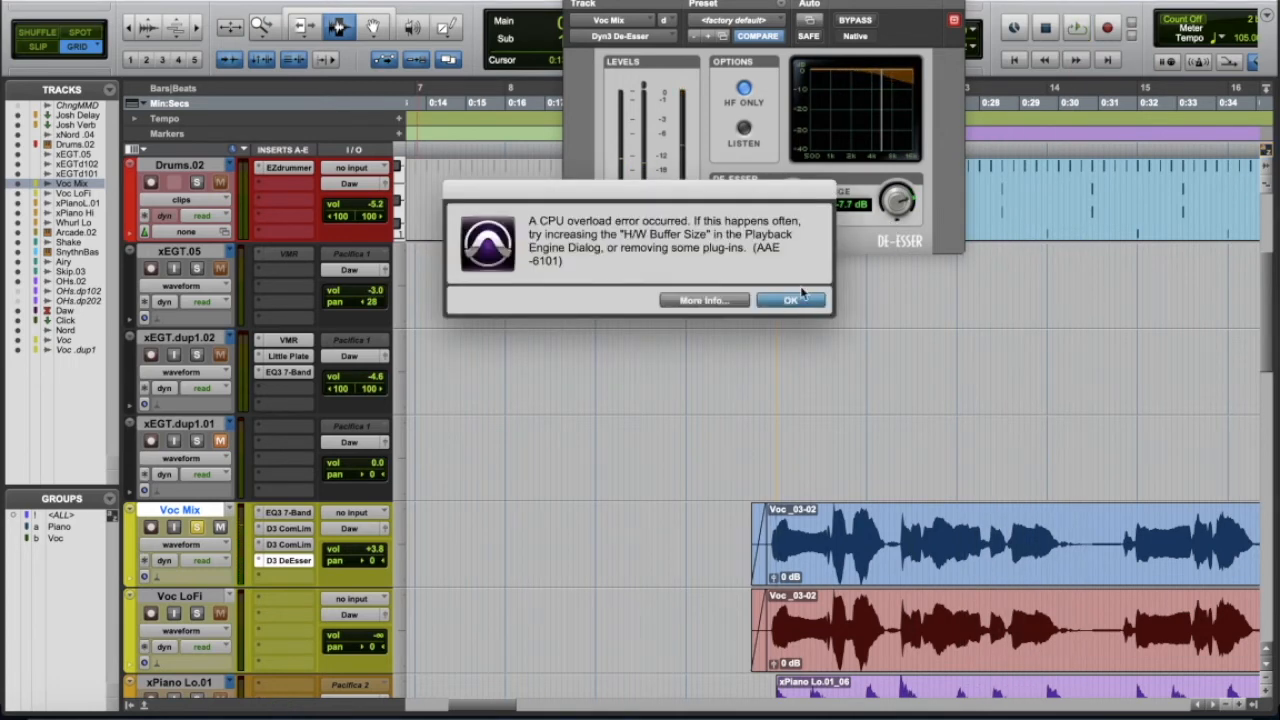
pyautogui.click(795, 298)
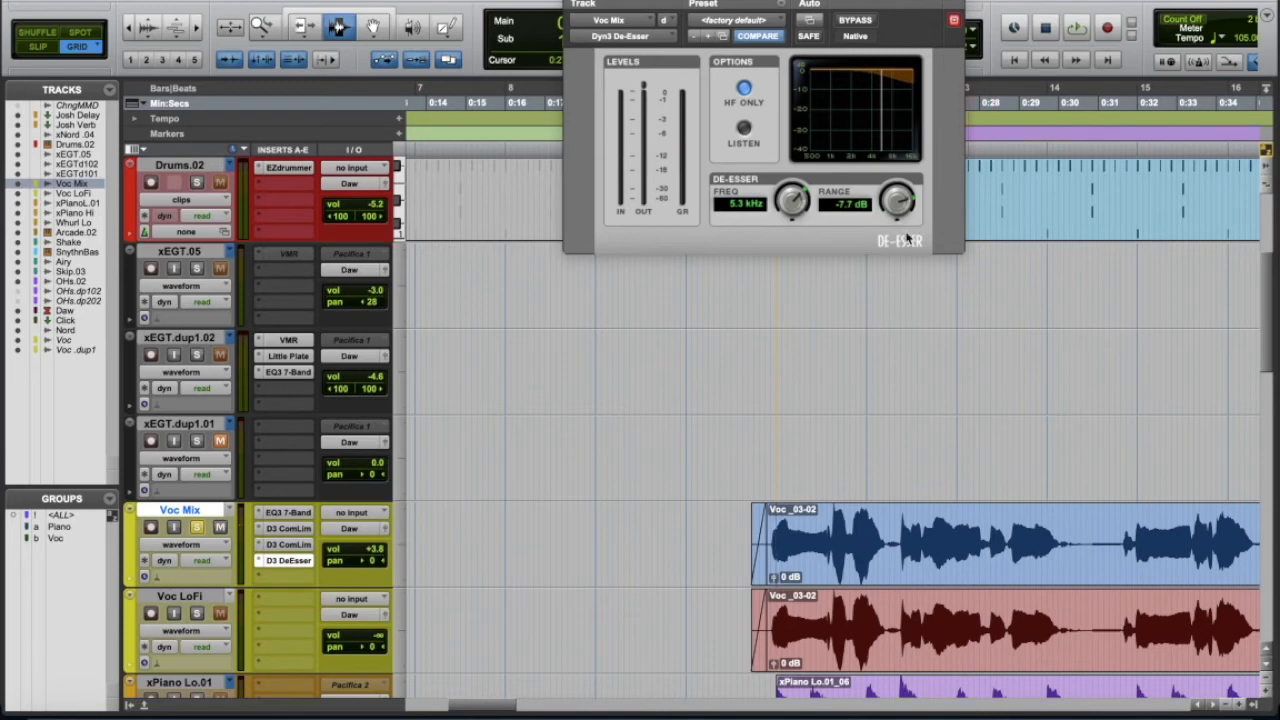
pyautogui.click(199, 528)
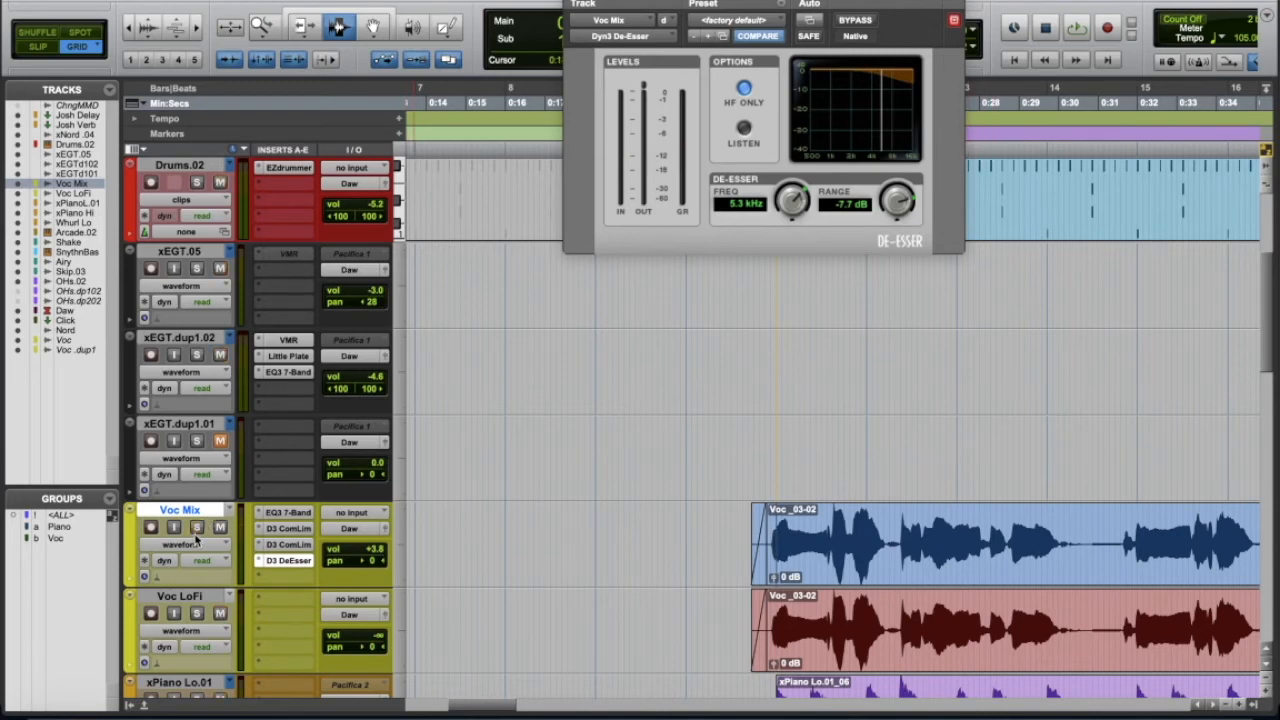
# - Set the de-esser's frequency to 7.0 kHz and audition it in the full mix
pyautogui.moveTo(790, 204); pyautogui.dragTo(791, 195)
pyautogui.press('space')
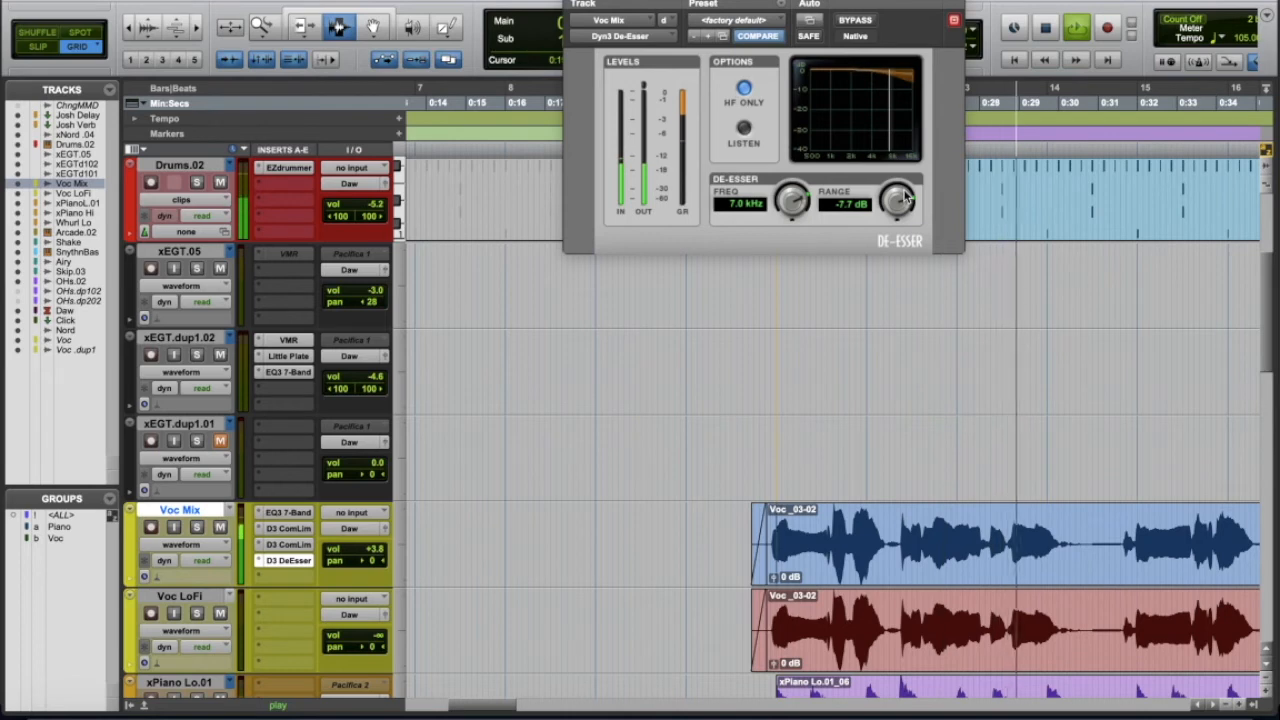
pyautogui.press('space')
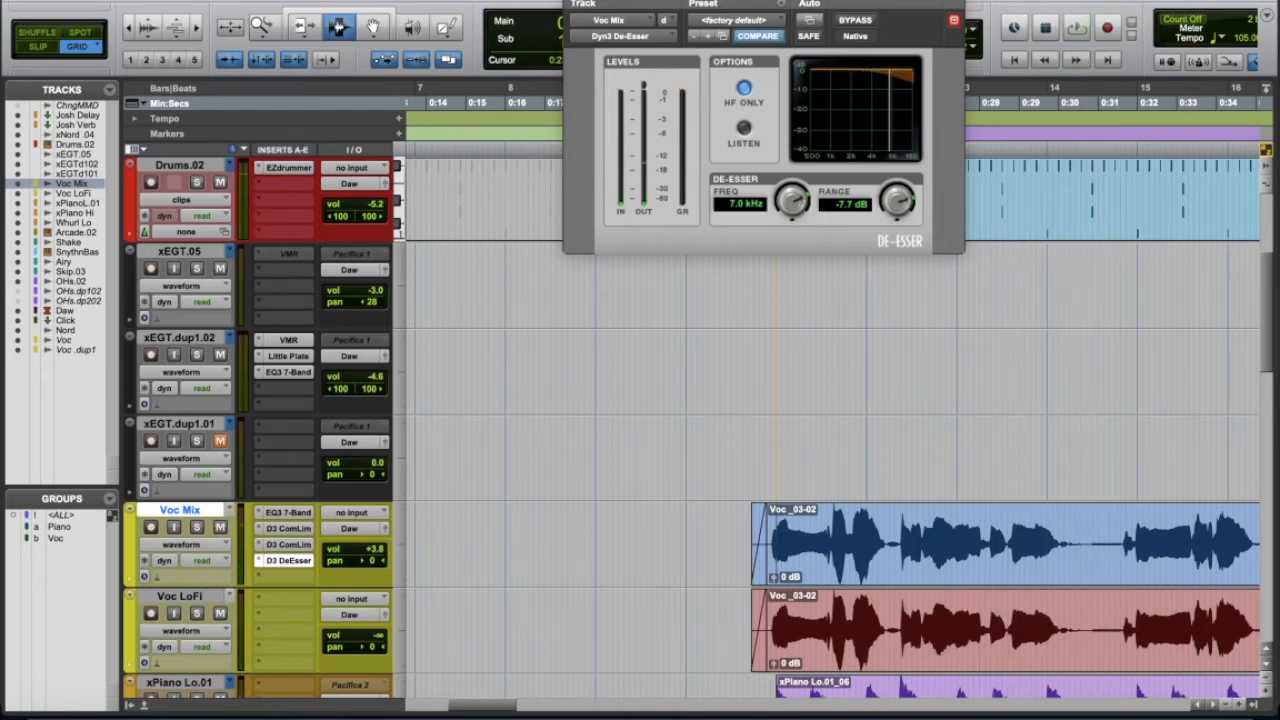
# - Close the de-esser, switch to the Mix window and insert a mono EQ3 7-Band on Voc Mix after the de-esser
pyautogui.press('super+w')
pyautogui.press('super+equal')
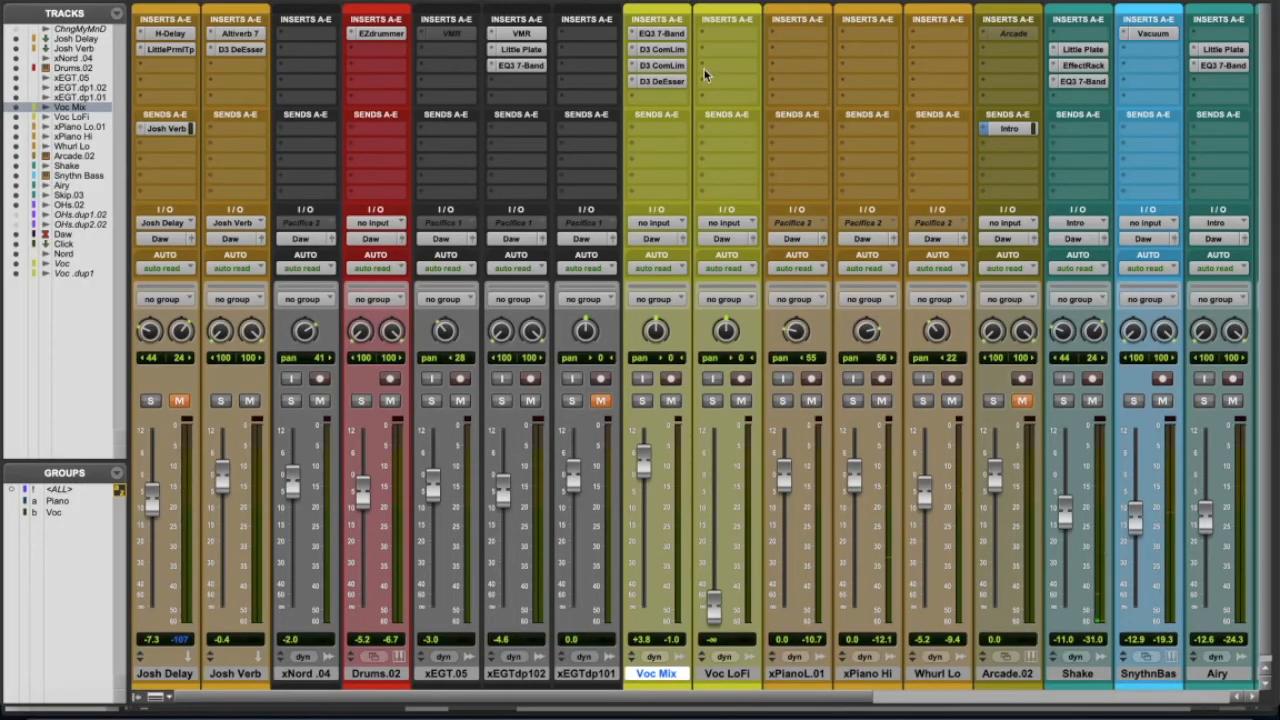
pyautogui.click(646, 97)
pyautogui.moveTo(737, 99)
pyautogui.moveTo(850, 104)
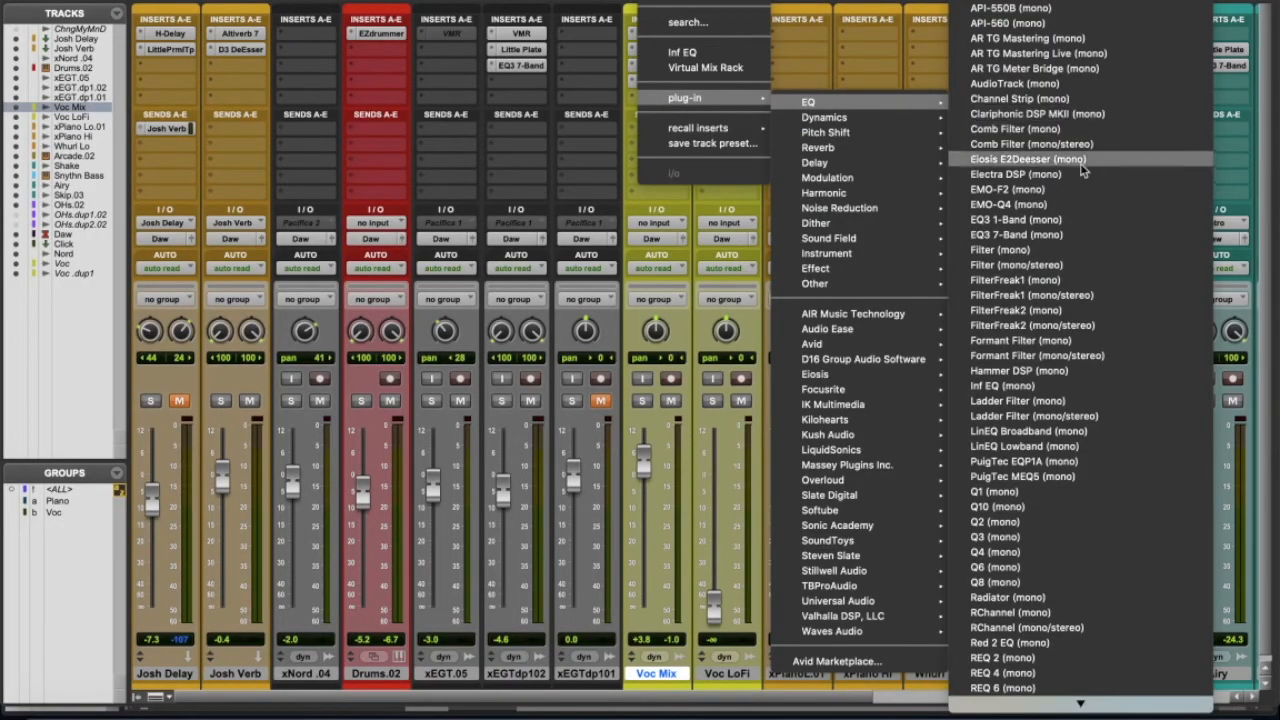
pyautogui.click(1108, 234)
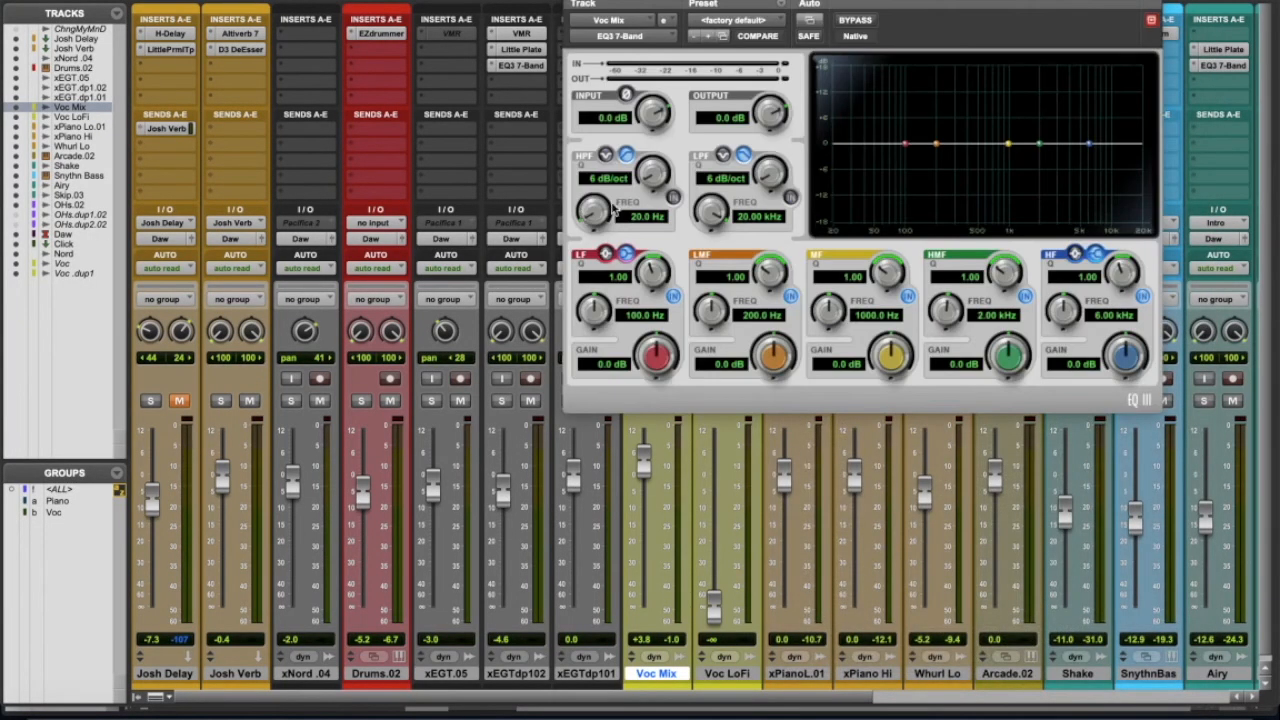
# - Boost the new EQ's HF shelf by 2.7 dB at 6.00 kHz with a Q of 0.47 during playback
pyautogui.moveTo(1124, 368)
pyautogui.mouseDown()
pyautogui.moveTo(1128, 283)
pyautogui.moveTo(1127, 343)
pyautogui.mouseUp()
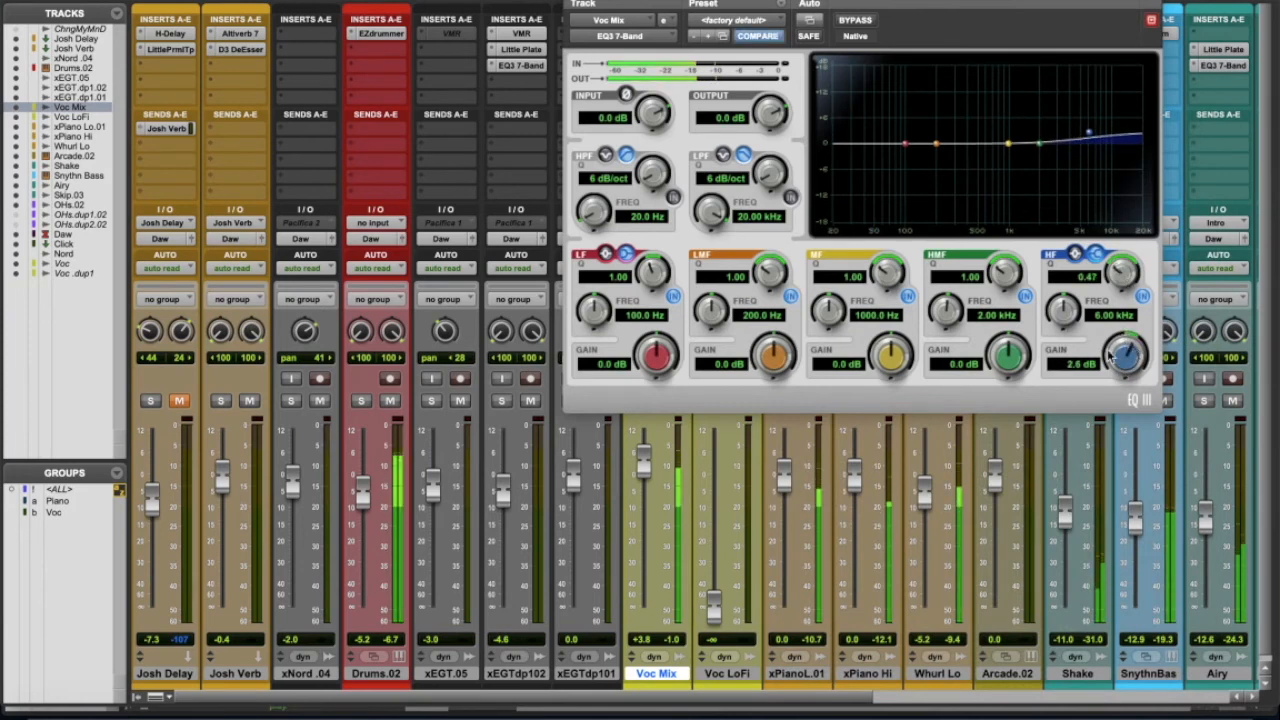
pyautogui.moveTo(1113, 370); pyautogui.dragTo(1113, 364)
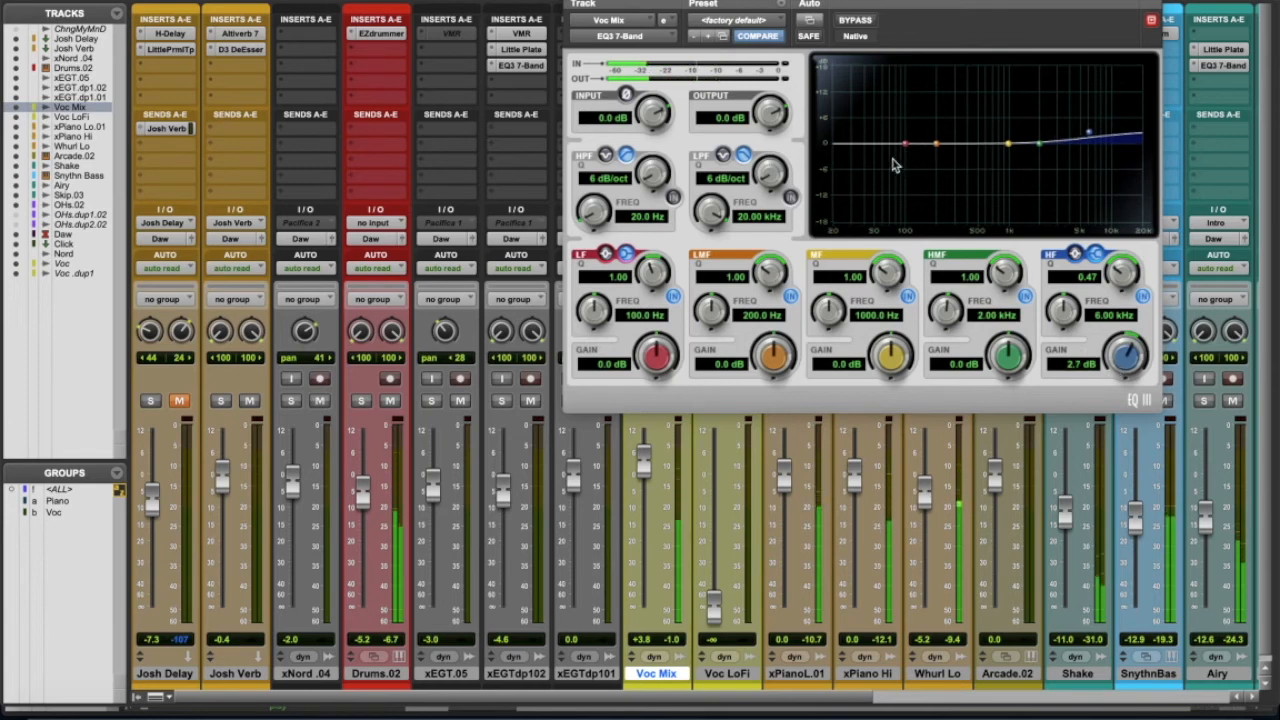
# - Set the EQ's LF shelf to a 2.3 dB boost at 144.8 Hz and bypass the LF band
pyautogui.moveTo(663, 358); pyautogui.dragTo(659, 284)
pyautogui.moveTo(598, 316); pyautogui.dragTo(616, 316)
pyautogui.moveTo(667, 359); pyautogui.dragTo(668, 384)
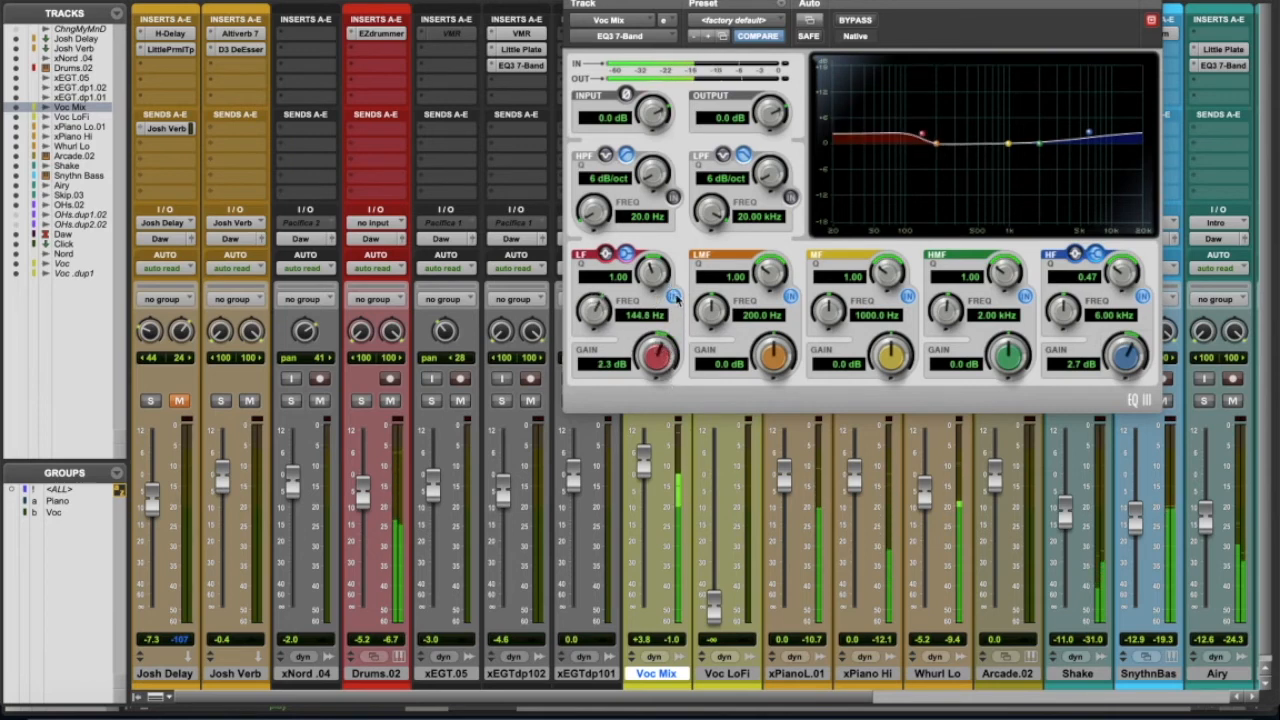
pyautogui.click(674, 297)
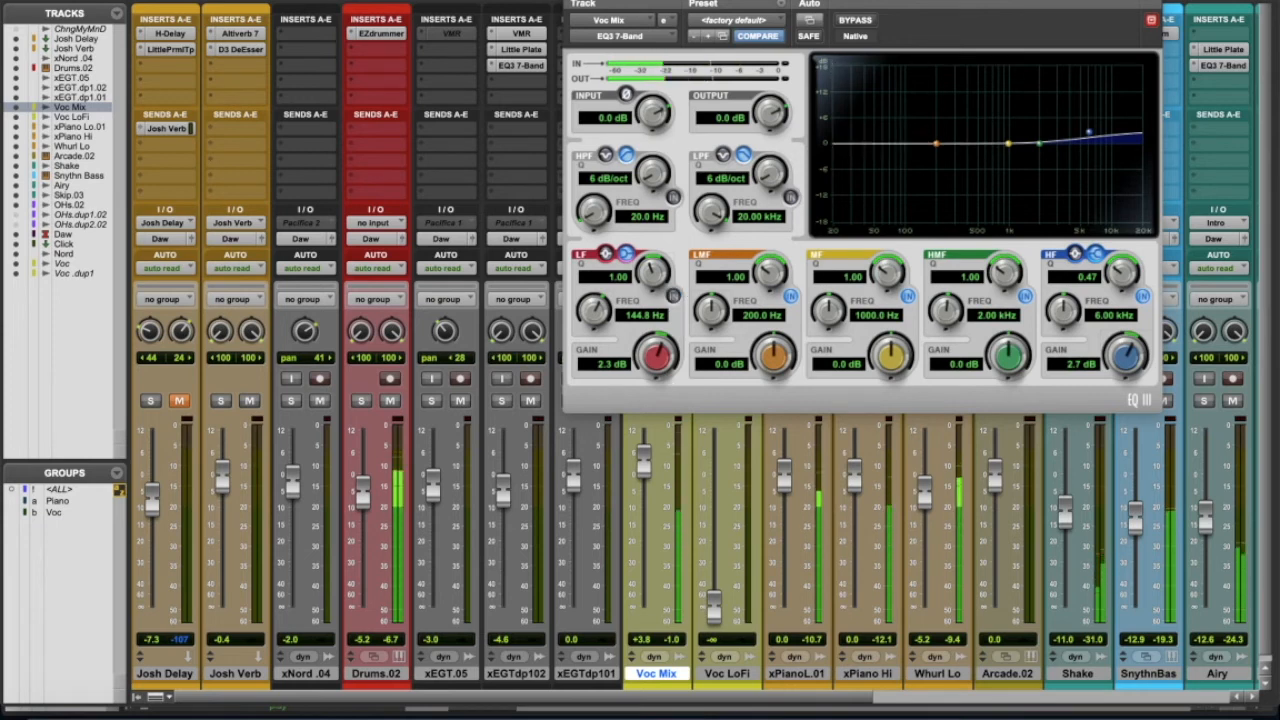
# - Check the Voc Mix de-esser and its last EQ during playback, close them and stop playback
pyautogui.click(573, 1)
pyautogui.click(661, 81)
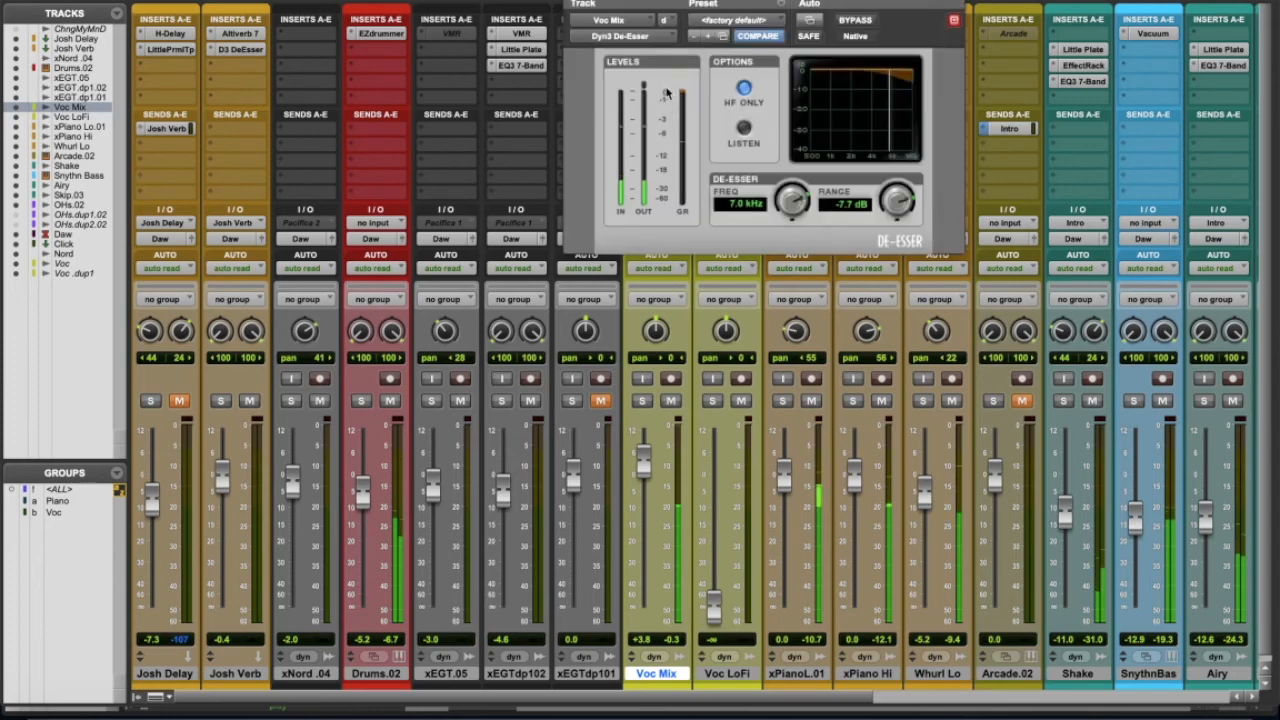
pyautogui.click(573, 1)
pyautogui.click(661, 97)
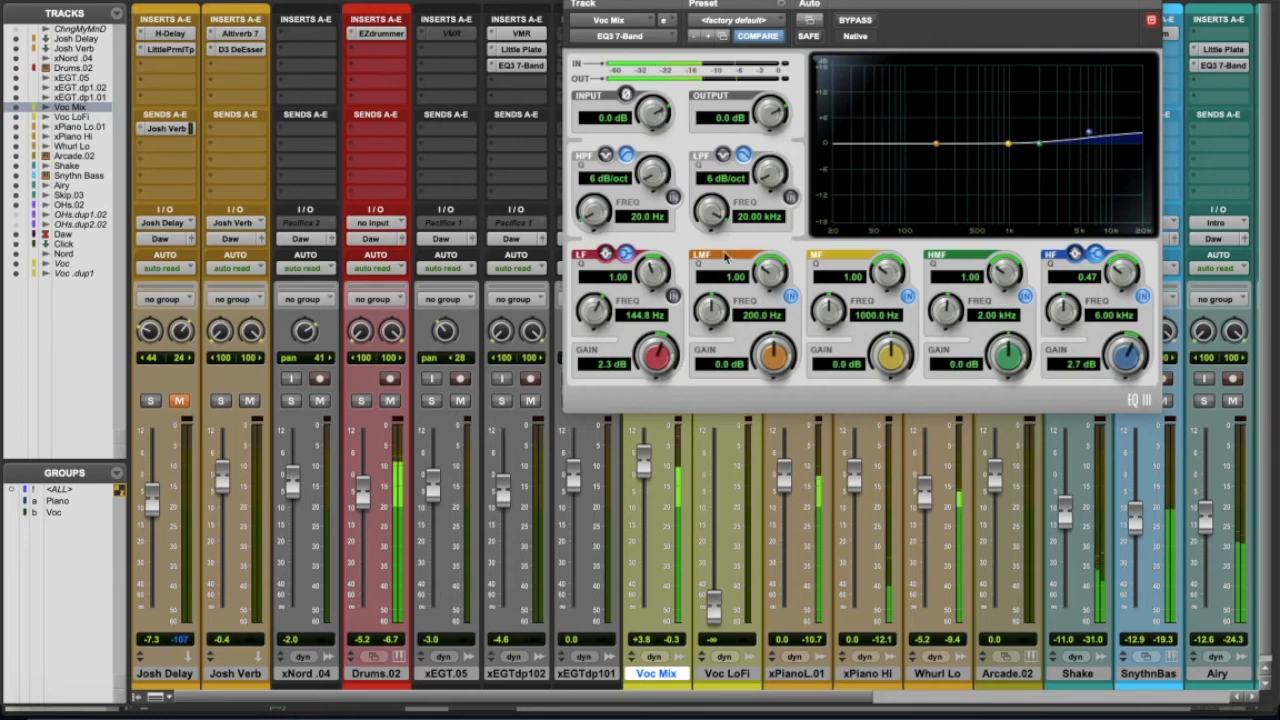
pyautogui.click(573, 1)
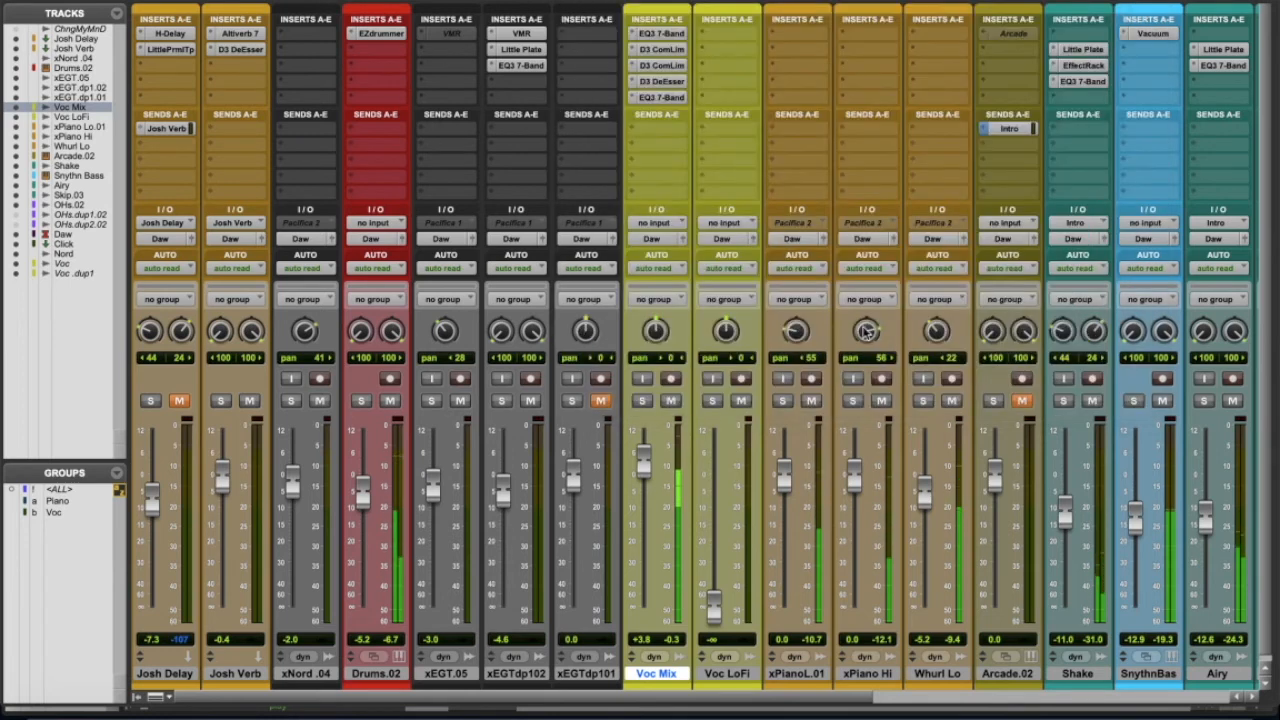
pyautogui.press('space')
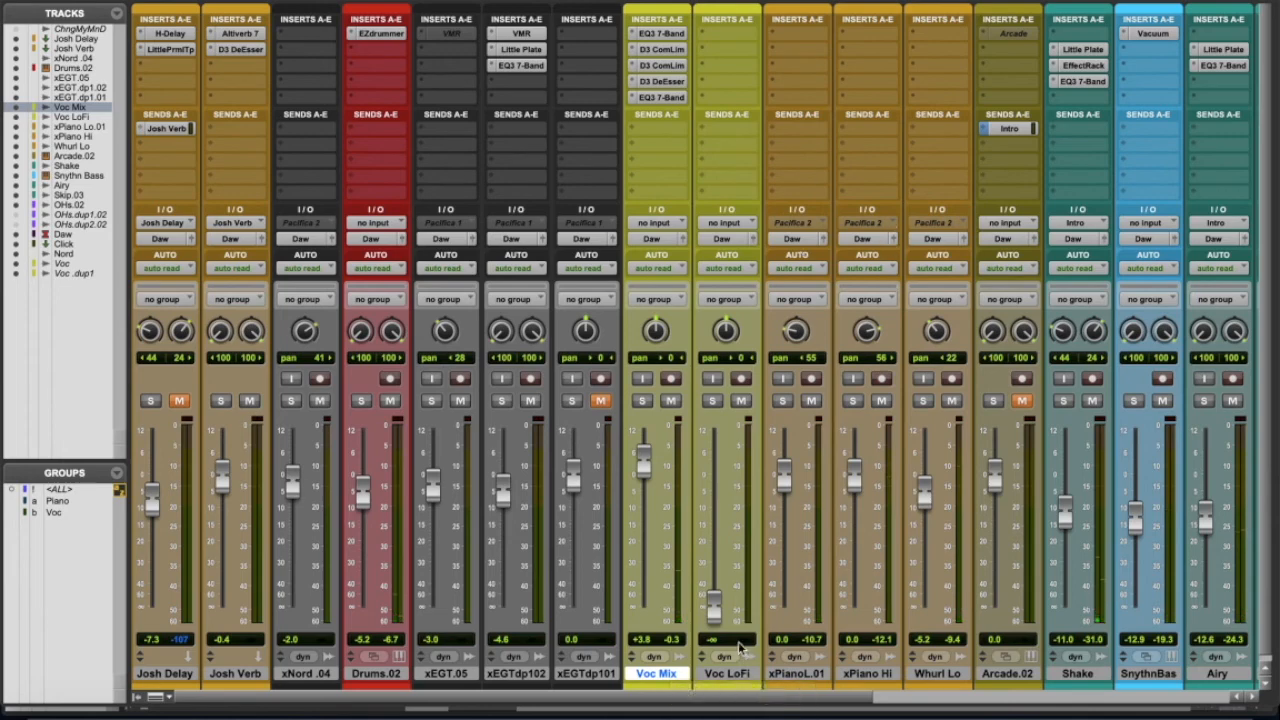
# - Insert a mono Lo-Fi plug-in on Voc LoFi, reset the track's fader to 0.0 dB and solo it
pyautogui.click(705, 37)
pyautogui.moveTo(740, 37)
pyautogui.moveTo(925, 128)
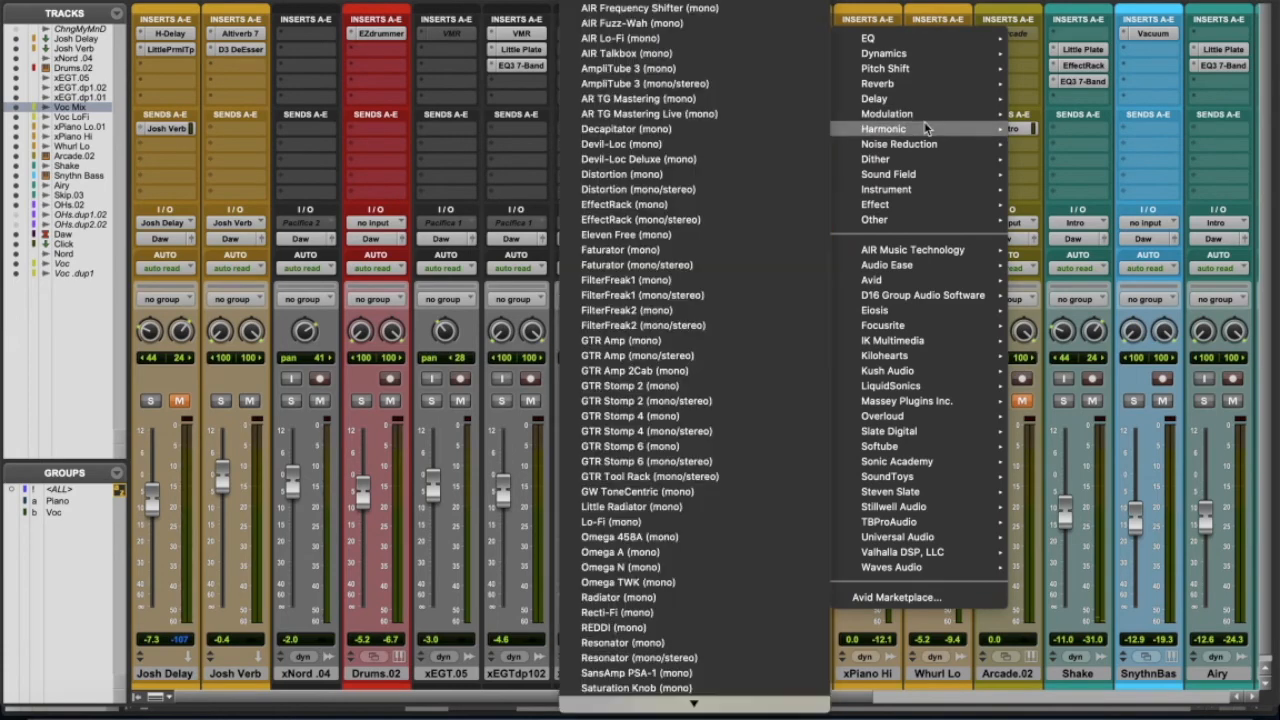
pyautogui.click(675, 525)
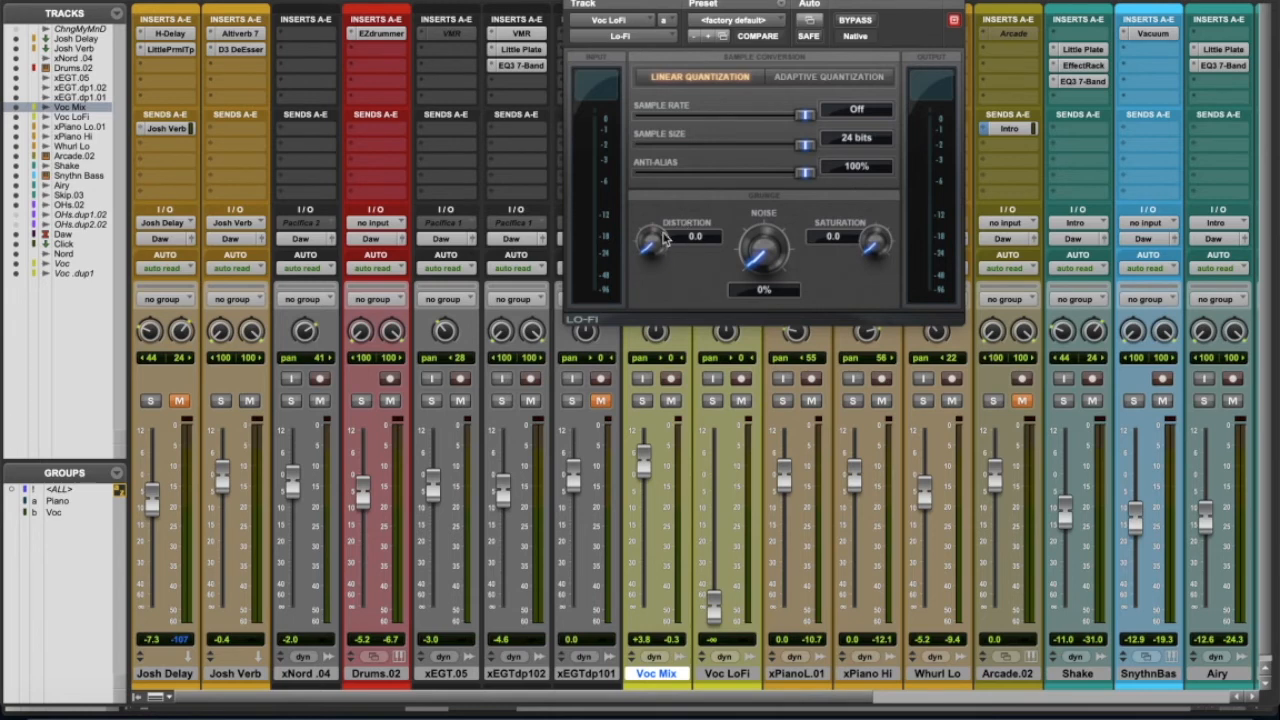
pyautogui.keyDown('alt'); pyautogui.click(713, 569); pyautogui.keyUp('alt')
pyautogui.click(712, 401)
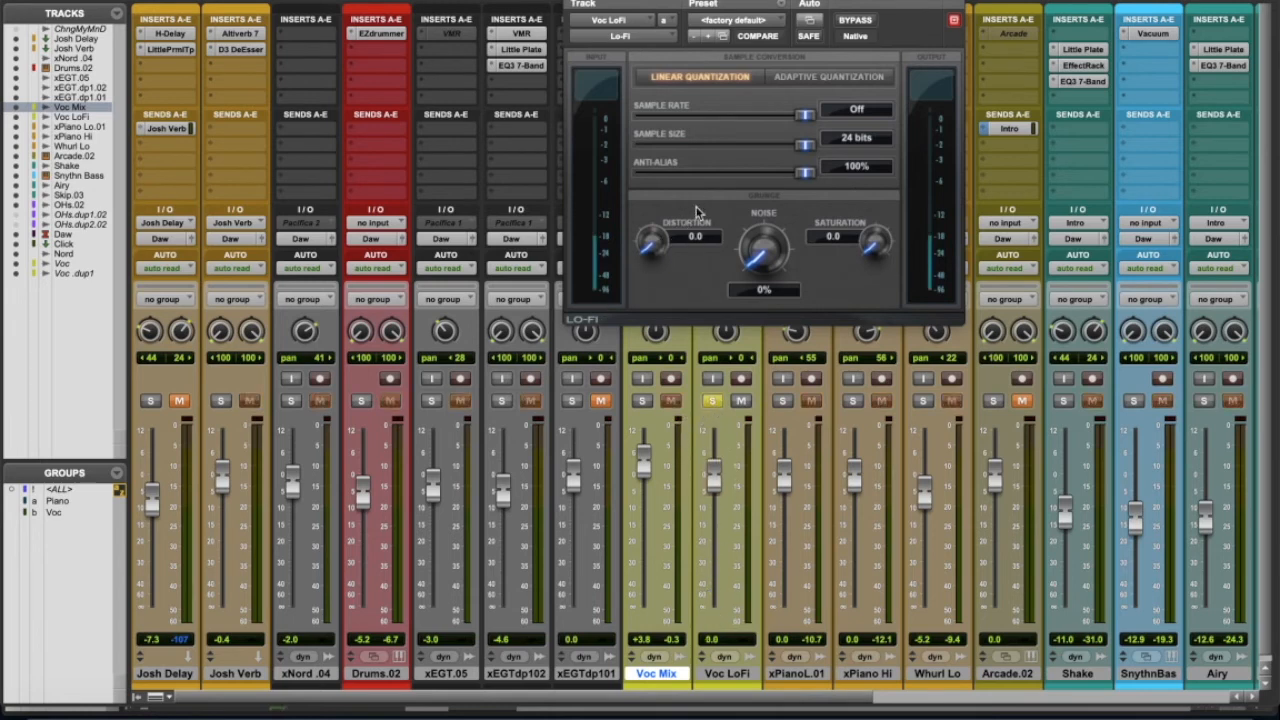
# - Try distortion at 0.3 and some saturation in Lo-Fi on the soloed track
pyautogui.moveTo(667, 262); pyautogui.dragTo(657, 357)
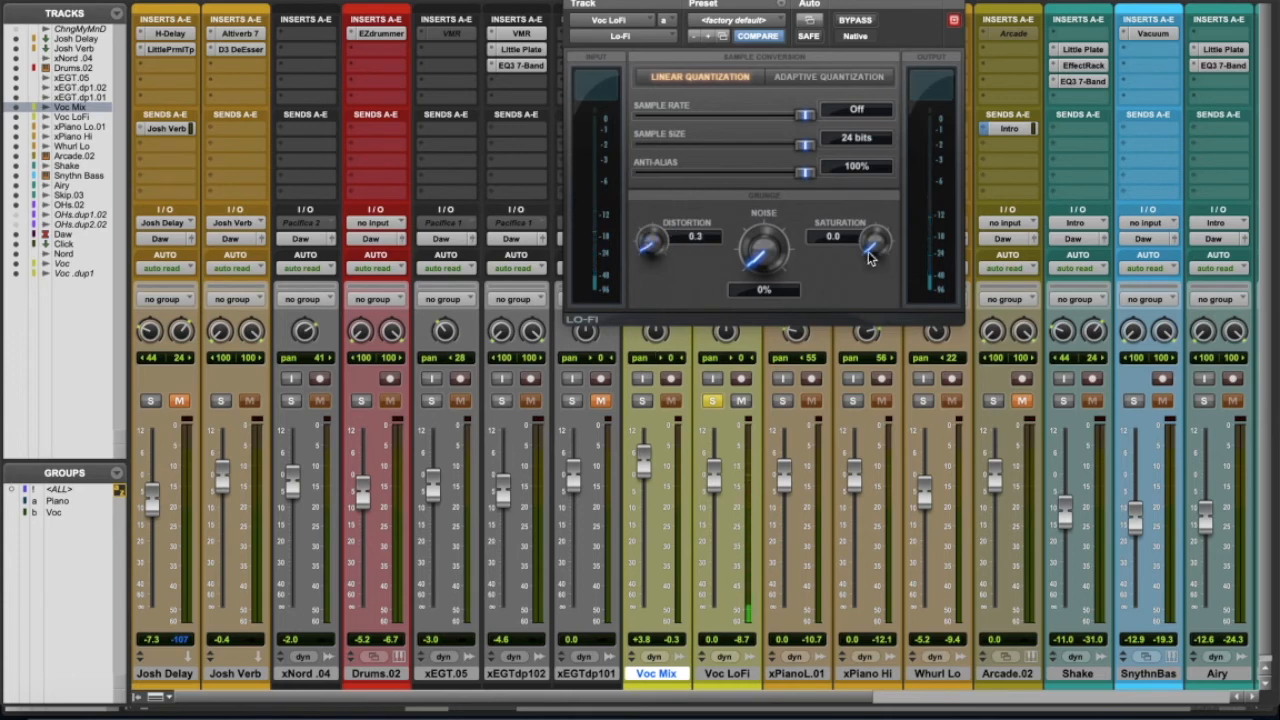
pyautogui.moveTo(868, 251)
pyautogui.mouseDown()
pyautogui.moveTo(898, 192)
pyautogui.moveTo(883, 258)
pyautogui.mouseUp()
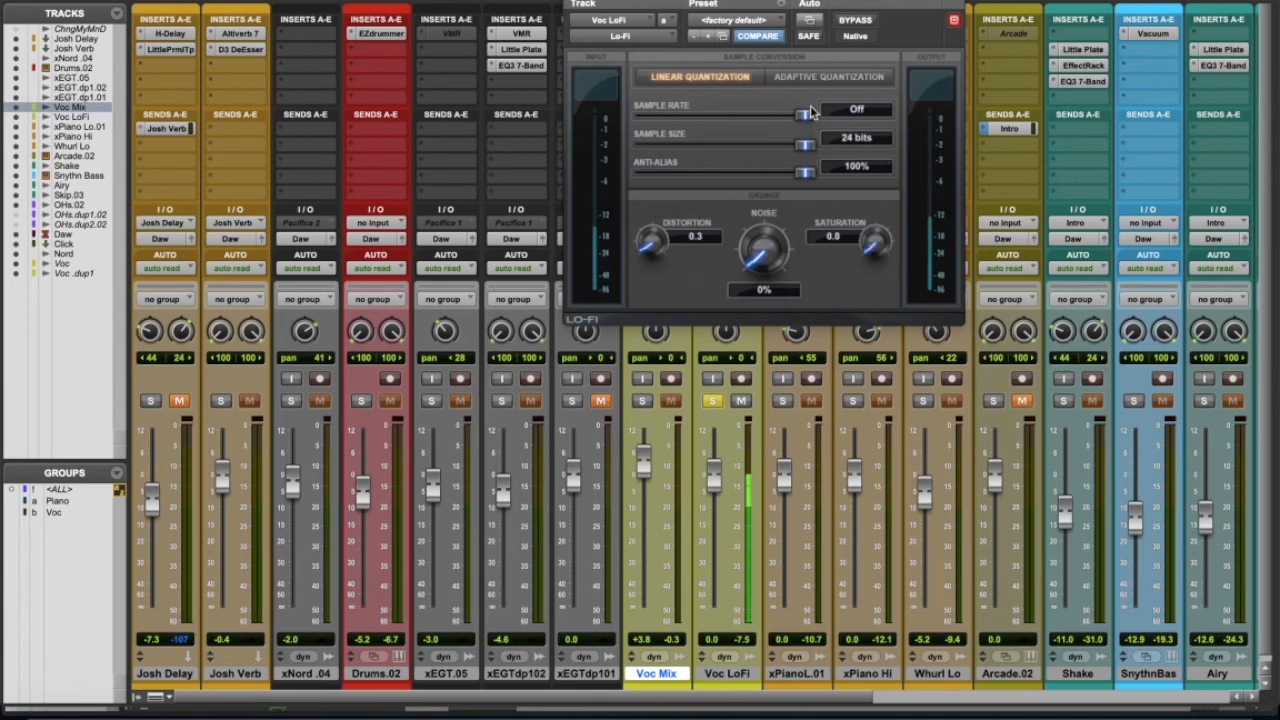
# - Try a 9600 Hertz sample rate and 25% anti-alias in Lo-Fi, and restore them to Off and 100%
pyautogui.moveTo(806, 119); pyautogui.dragTo(793, 119)
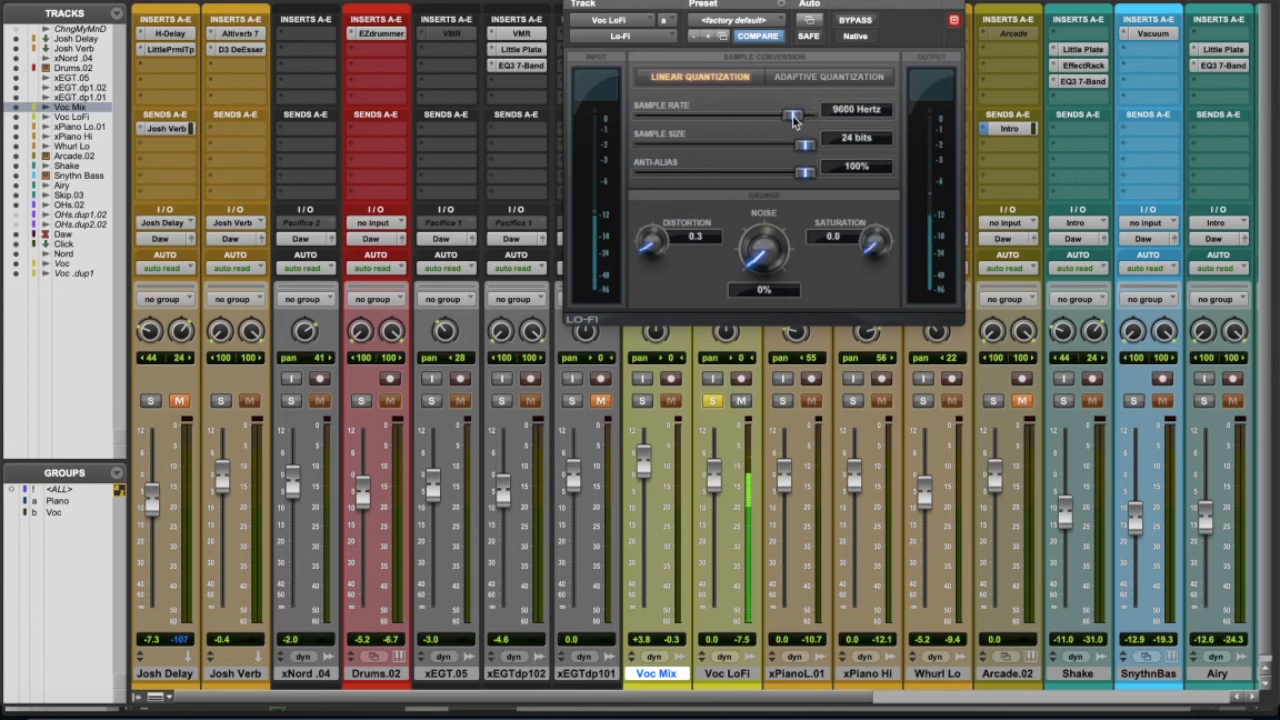
pyautogui.moveTo(809, 175); pyautogui.dragTo(683, 176)
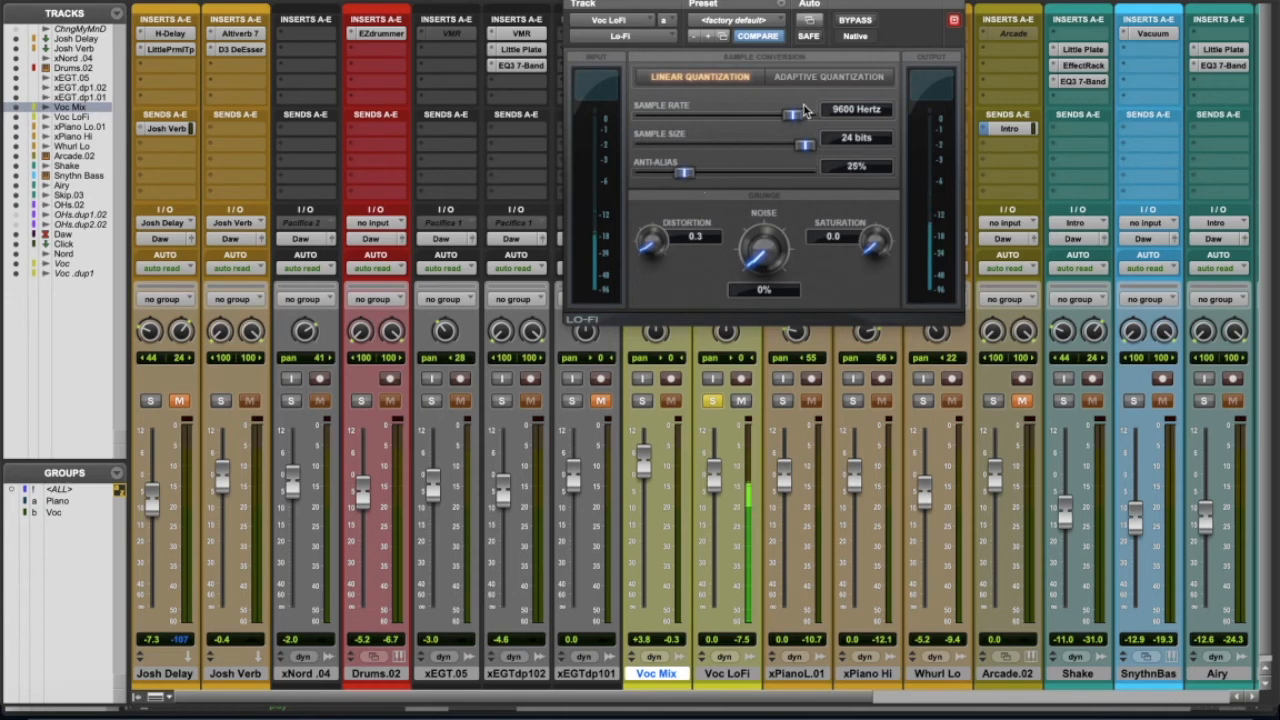
pyautogui.moveTo(795, 118); pyautogui.dragTo(806, 118)
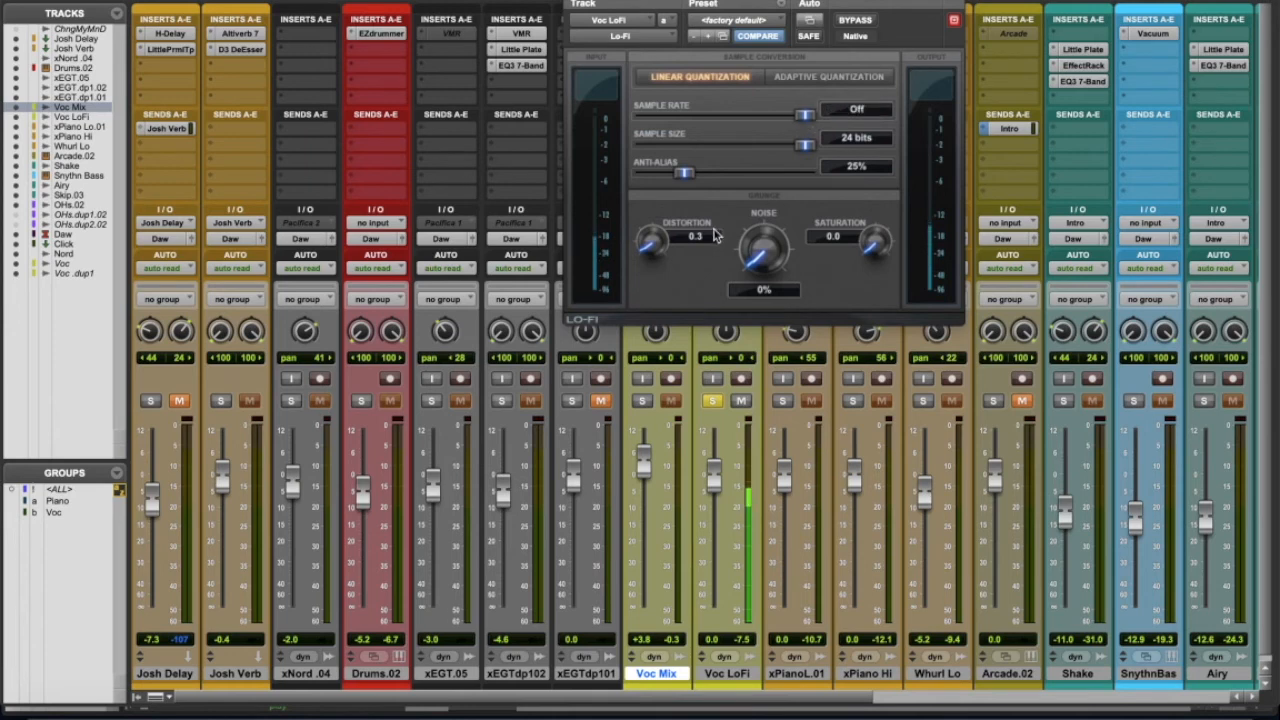
pyautogui.moveTo(684, 177); pyautogui.dragTo(808, 176)
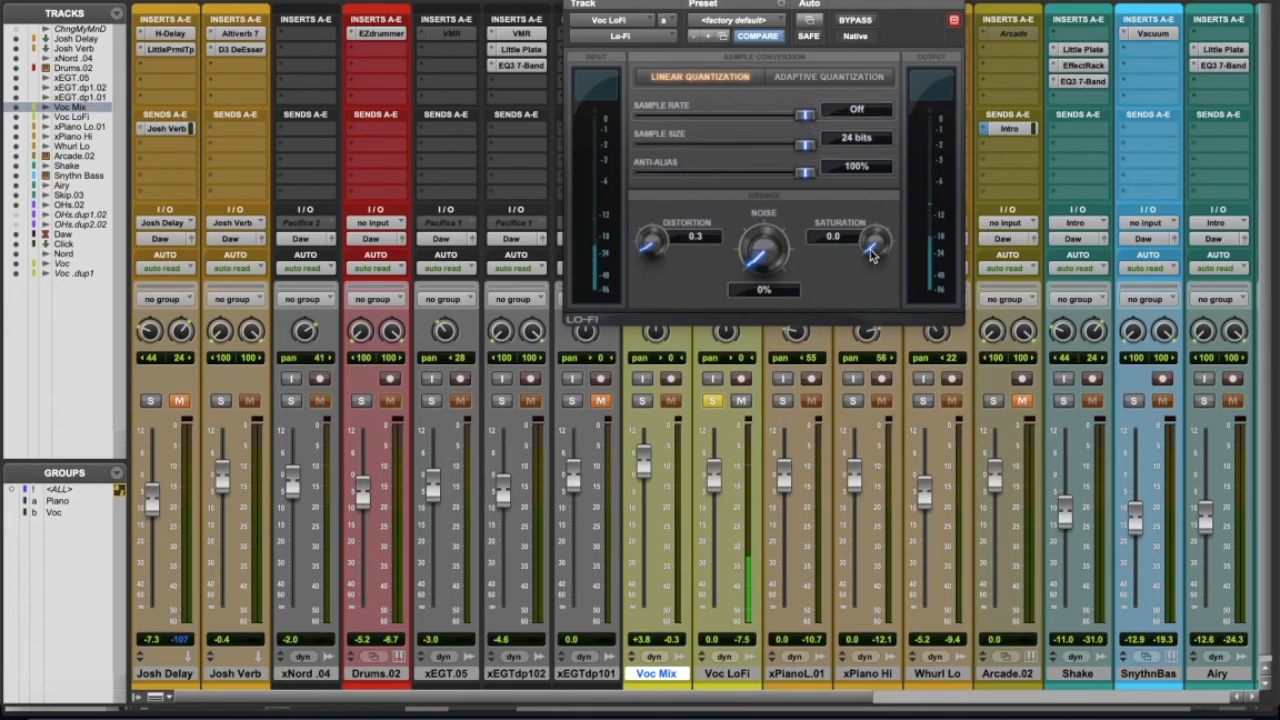
# - Set Lo-Fi's saturation to 3.9 and distortion to 0.0, and unsolo Voc LoFi with its fader fully down
pyautogui.moveTo(873, 247); pyautogui.dragTo(887, 204)
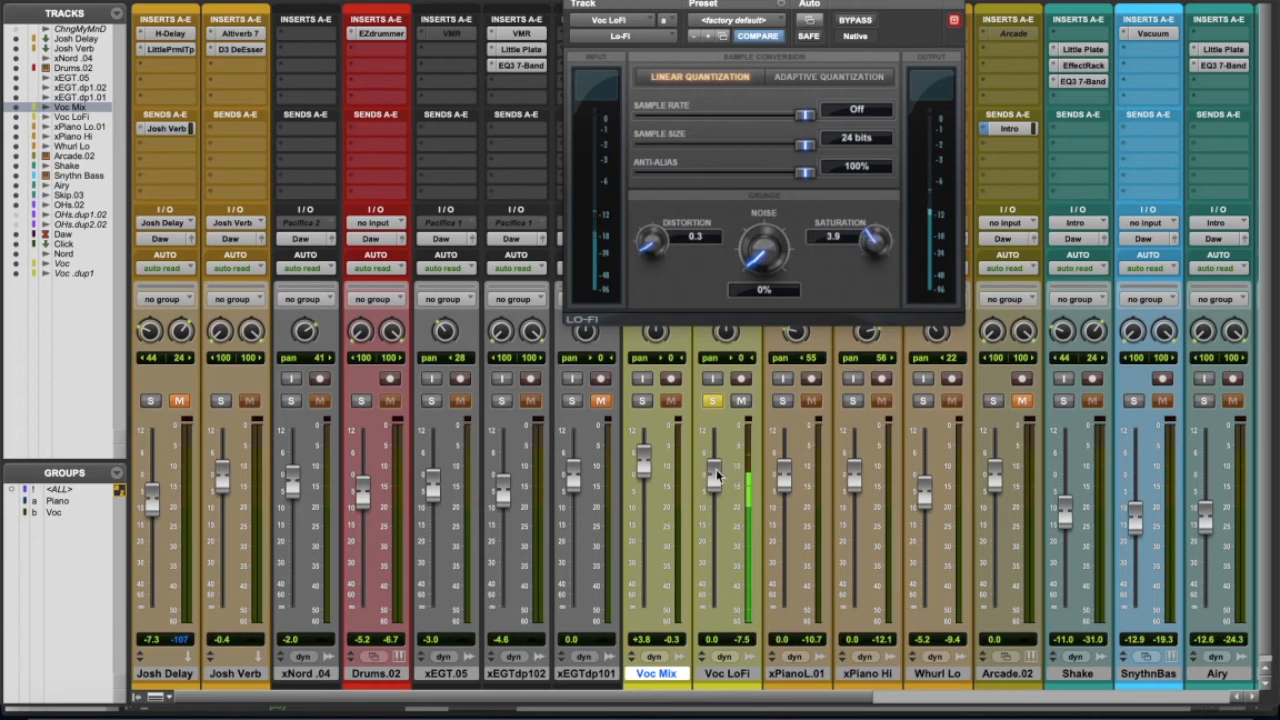
pyautogui.moveTo(714, 478); pyautogui.dragTo(714, 605)
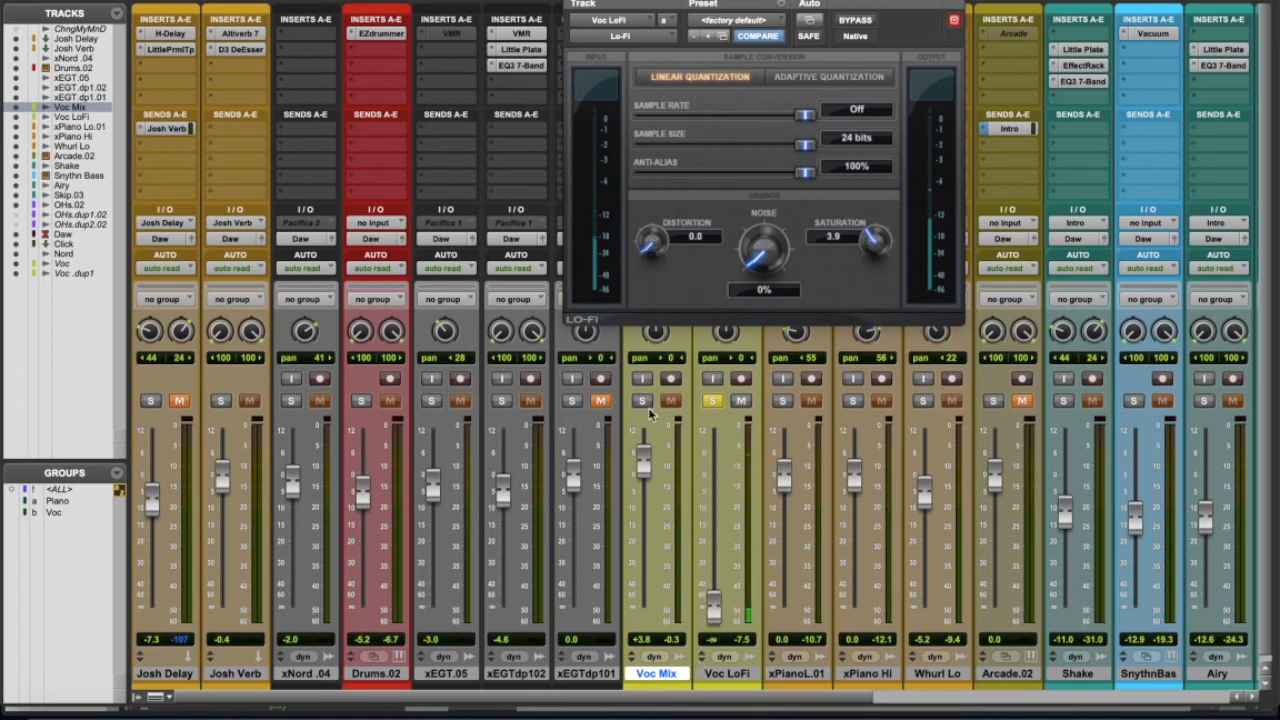
pyautogui.click(718, 402)
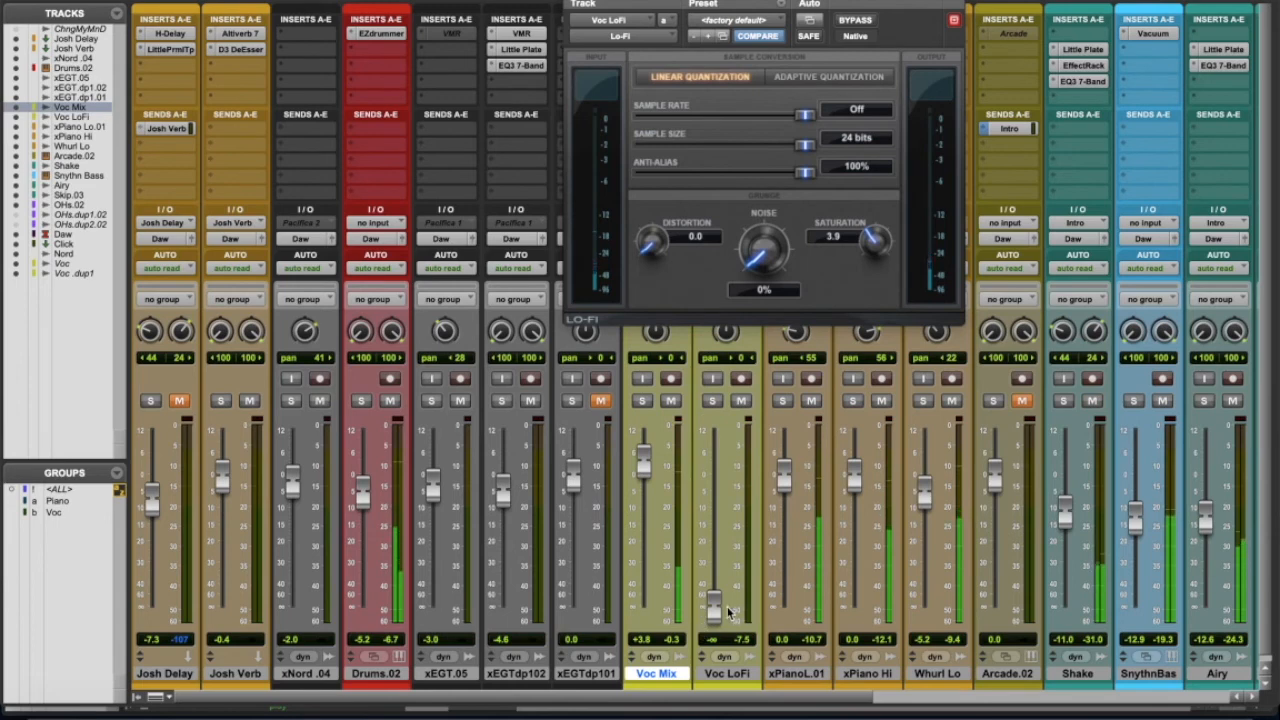
# - Balance Voc LoFi at -7.0 dB against Voc Mix at +2.3 dB and set Lo-Fi's saturation to 3.5
pyautogui.moveTo(720, 598); pyautogui.dragTo(716, 500)
pyautogui.moveTo(874, 240); pyautogui.dragTo(876, 270)
pyautogui.moveTo(714, 489); pyautogui.dragTo(715, 496)
pyautogui.moveTo(642, 459); pyautogui.dragTo(644, 473)
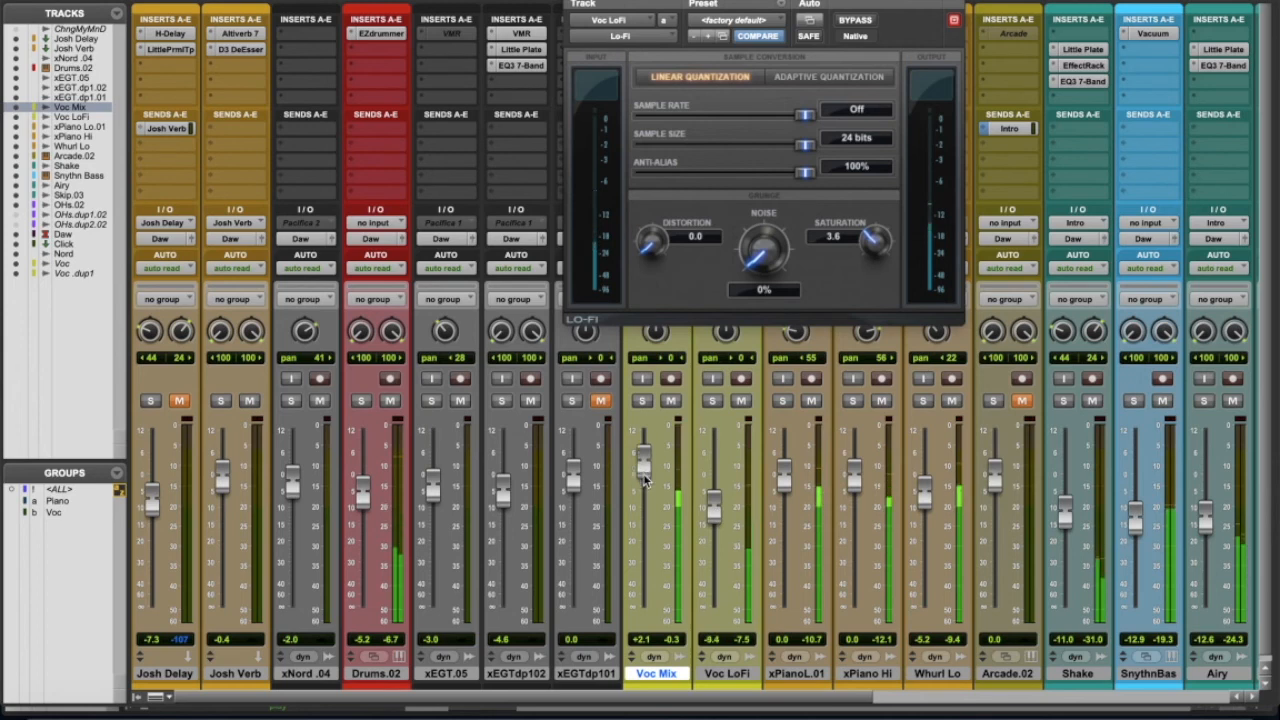
pyautogui.moveTo(717, 515); pyautogui.dragTo(717, 507)
pyautogui.moveTo(644, 458); pyautogui.dragTo(644, 464)
pyautogui.moveTo(868, 237); pyautogui.dragTo(875, 250)
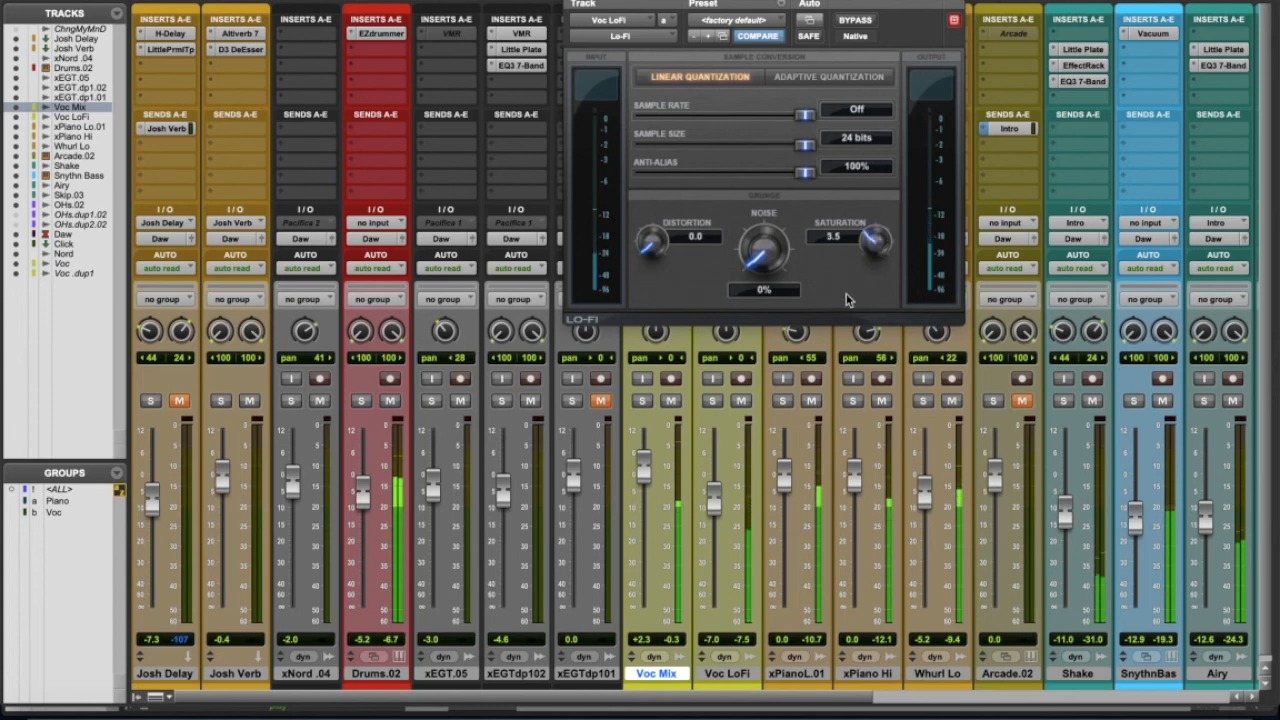
# - Compare the mix with Voc LoFi muted and unmuted, raise Lo-Fi's saturation to 4.2 and close the plug-in
pyautogui.click(741, 400)
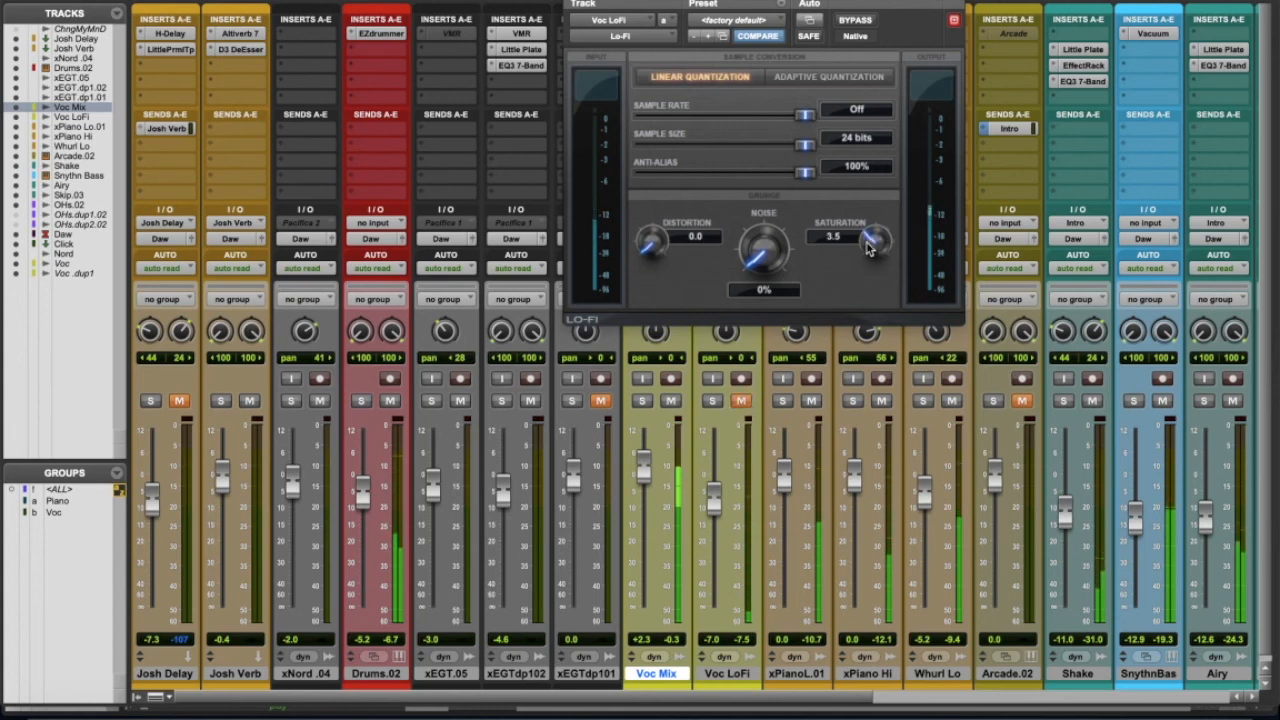
pyautogui.click(741, 400)
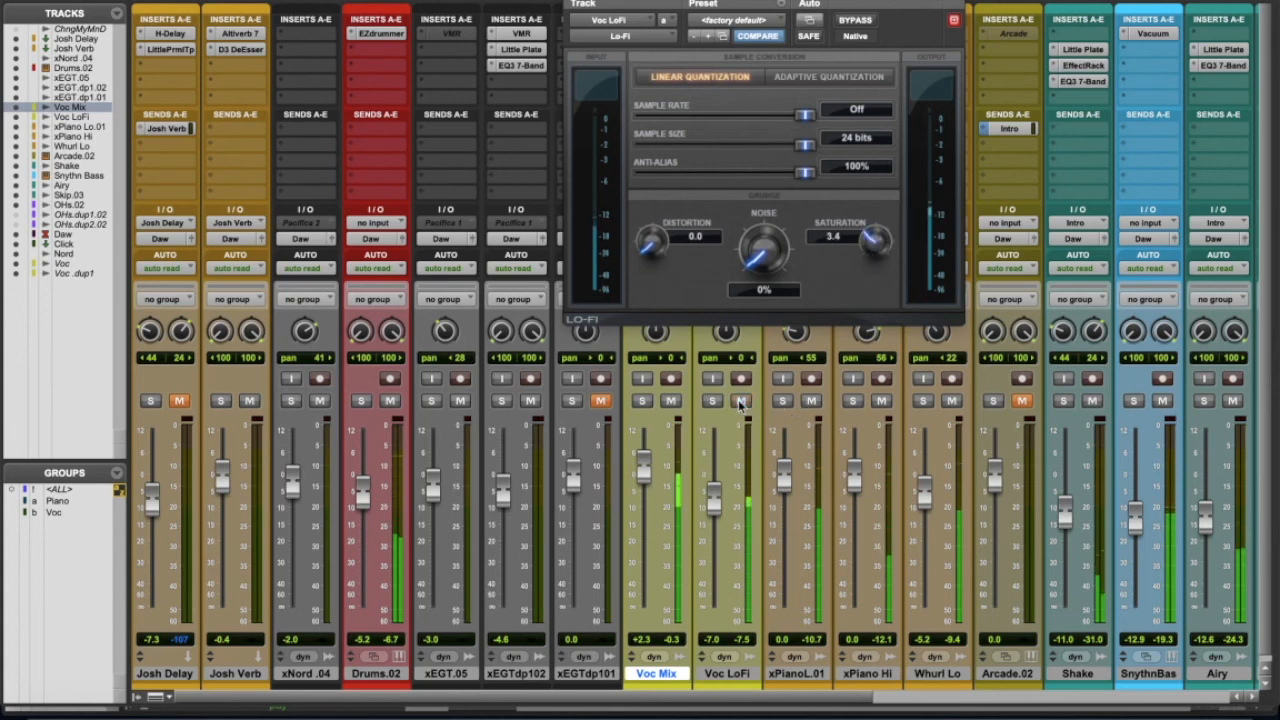
pyautogui.moveTo(878, 250); pyautogui.dragTo(900, 222)
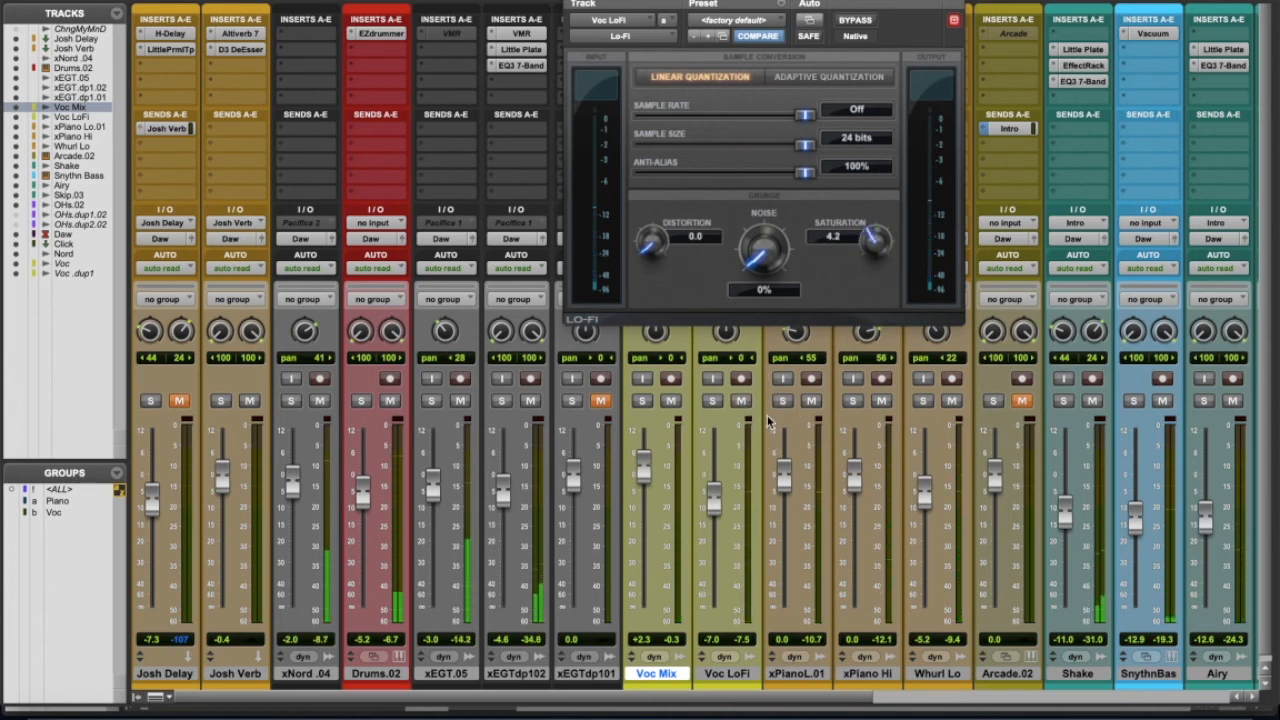
pyautogui.press('super+w')
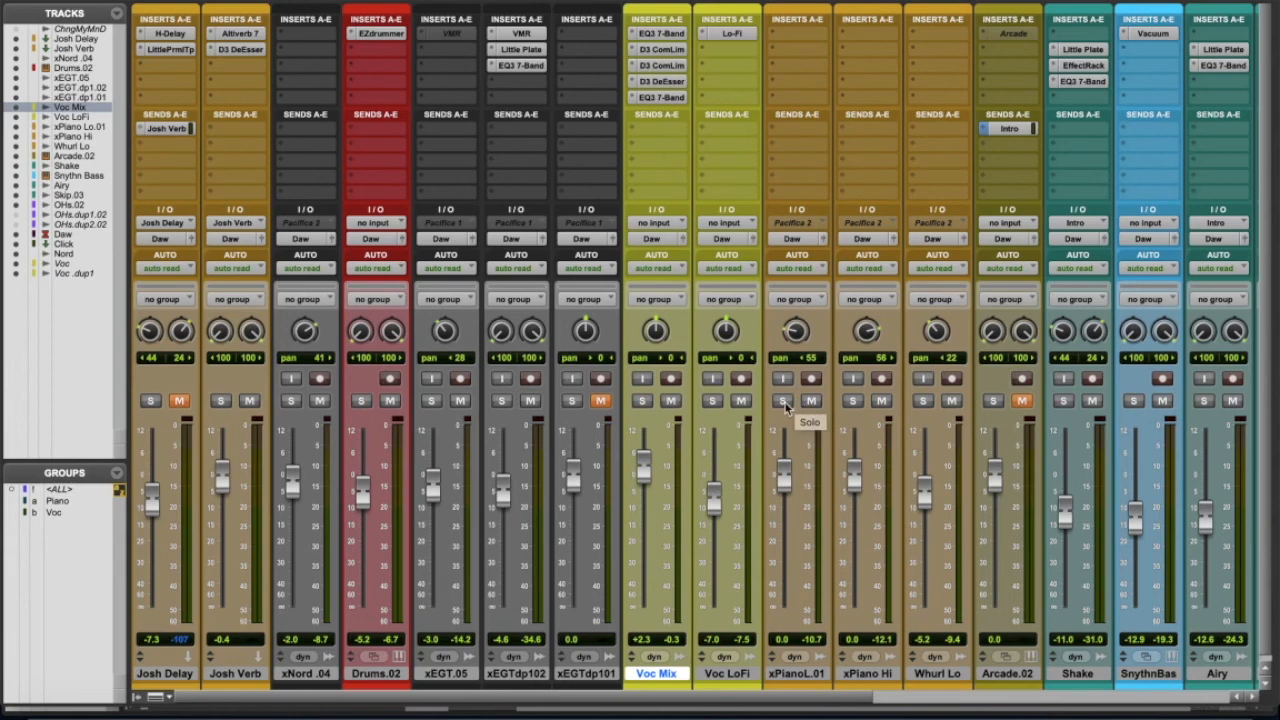
# - Play the mix and toggle Voc LoFi's mute to compare the vocal with and without the parallel saturated track
pyautogui.press('space')
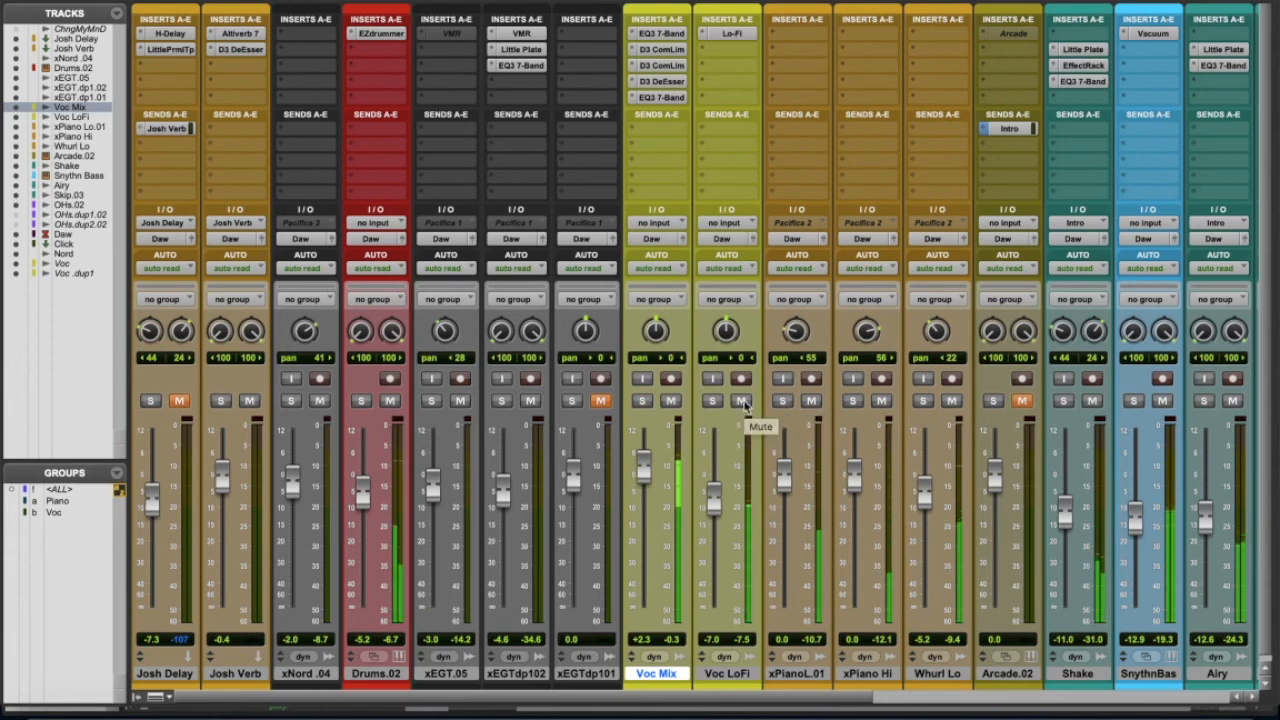
pyautogui.click(742, 401)
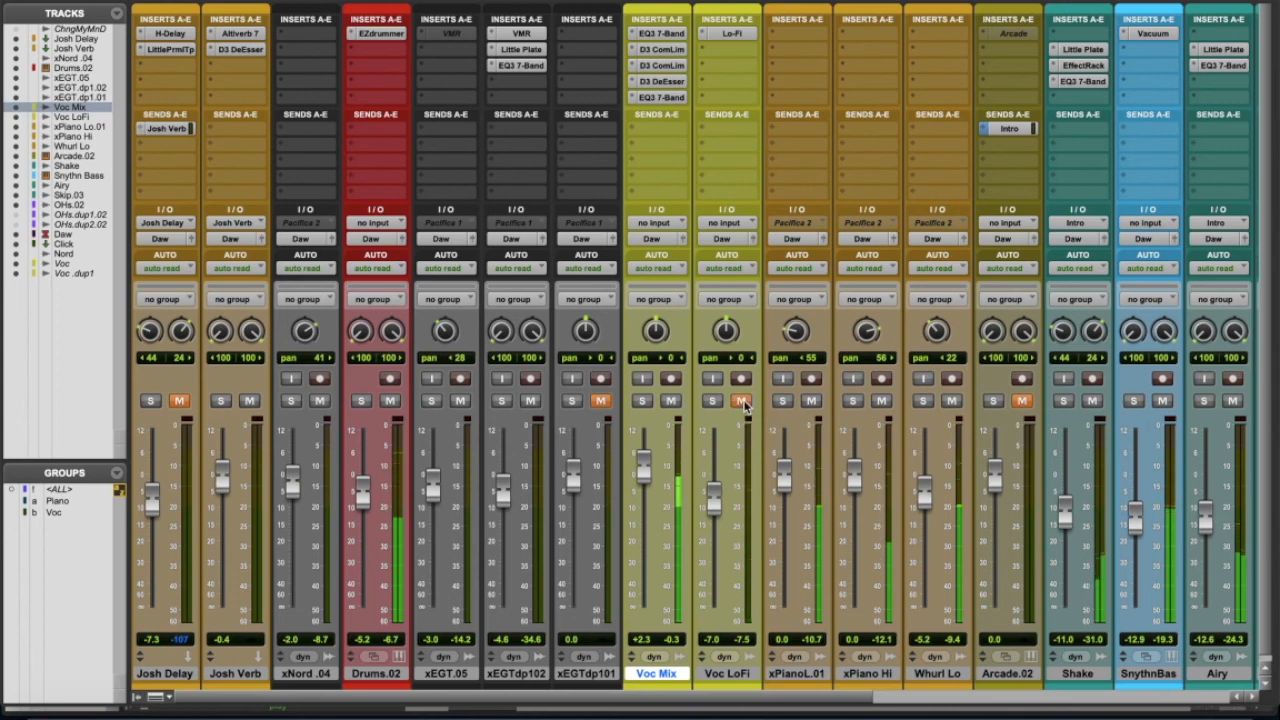
pyautogui.click(743, 402)
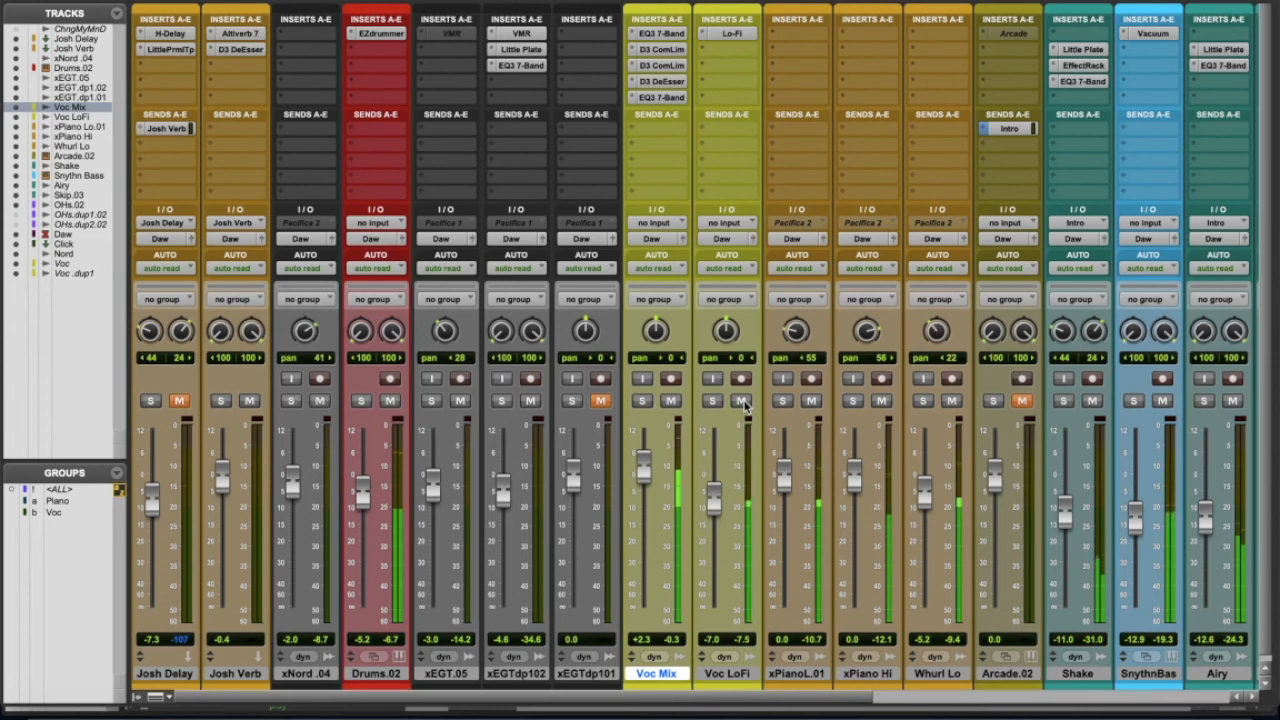
pyautogui.click(741, 401)
pyautogui.click(743, 402)
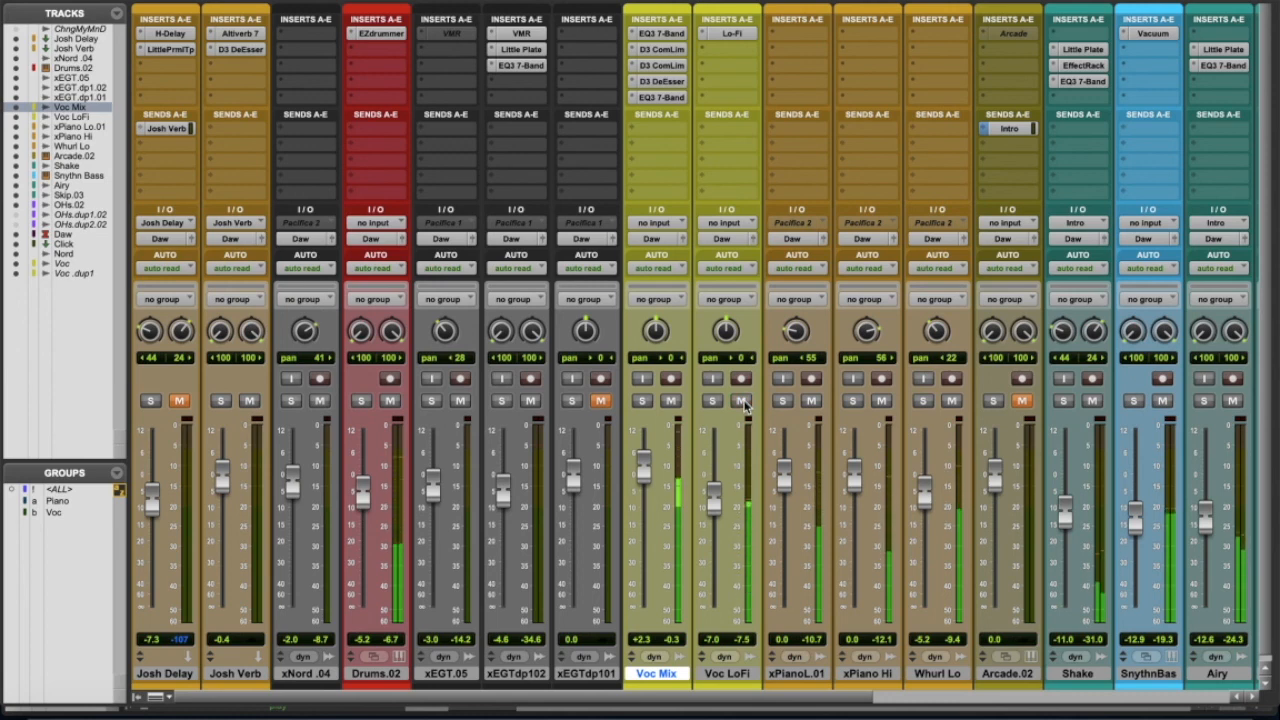